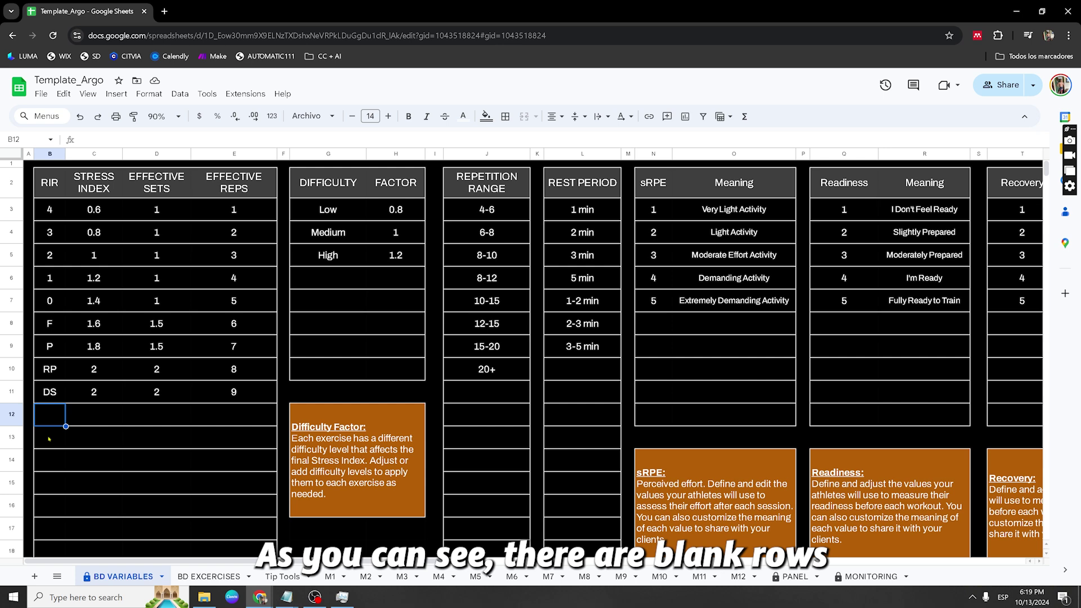
# - Examine the RIR table's blank rows and its stress index, effective sets and effective reps for each RIR level
pyautogui.moveTo(49, 439); pyautogui.dragTo(50, 460)
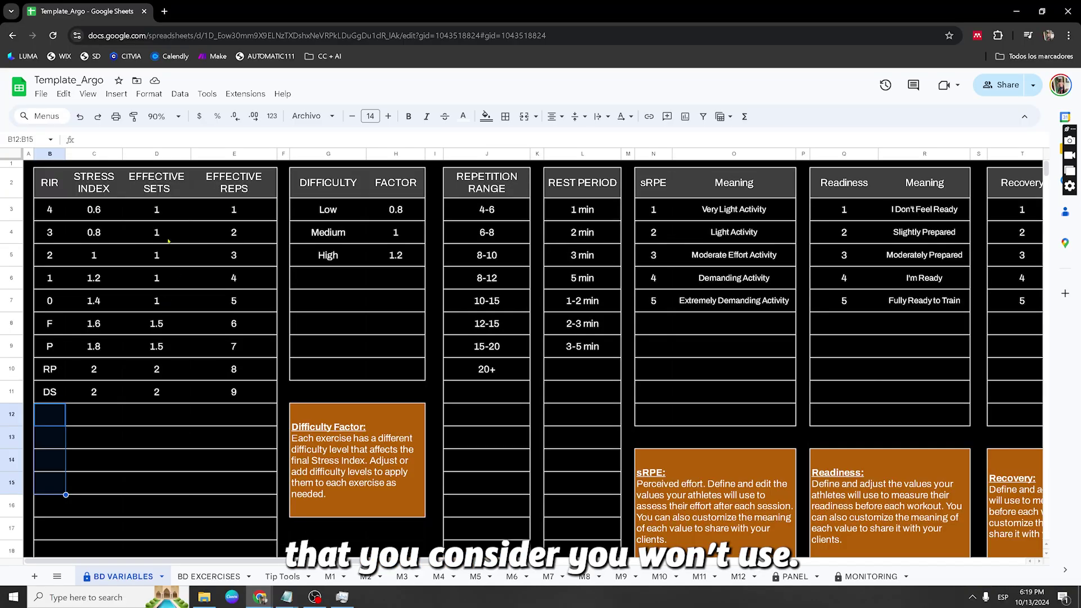
pyautogui.moveTo(100, 211); pyautogui.dragTo(97, 392)
pyautogui.moveTo(140, 210); pyautogui.dragTo(157, 392)
pyautogui.moveTo(225, 210); pyautogui.dragTo(207, 391)
pyautogui.click(97, 209)
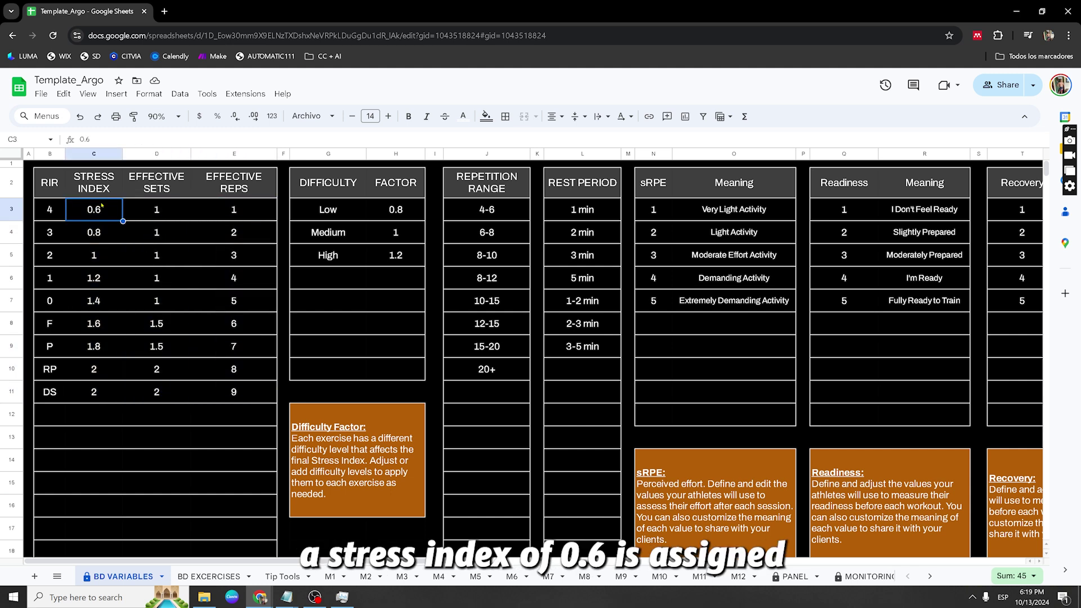
pyautogui.click(43, 211)
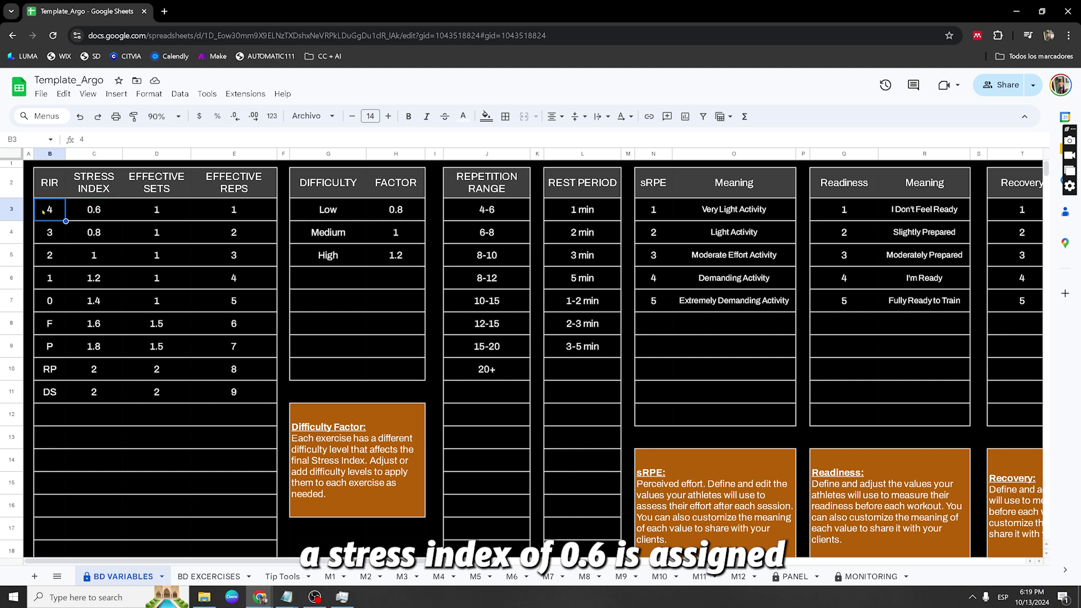
pyautogui.click(93, 210)
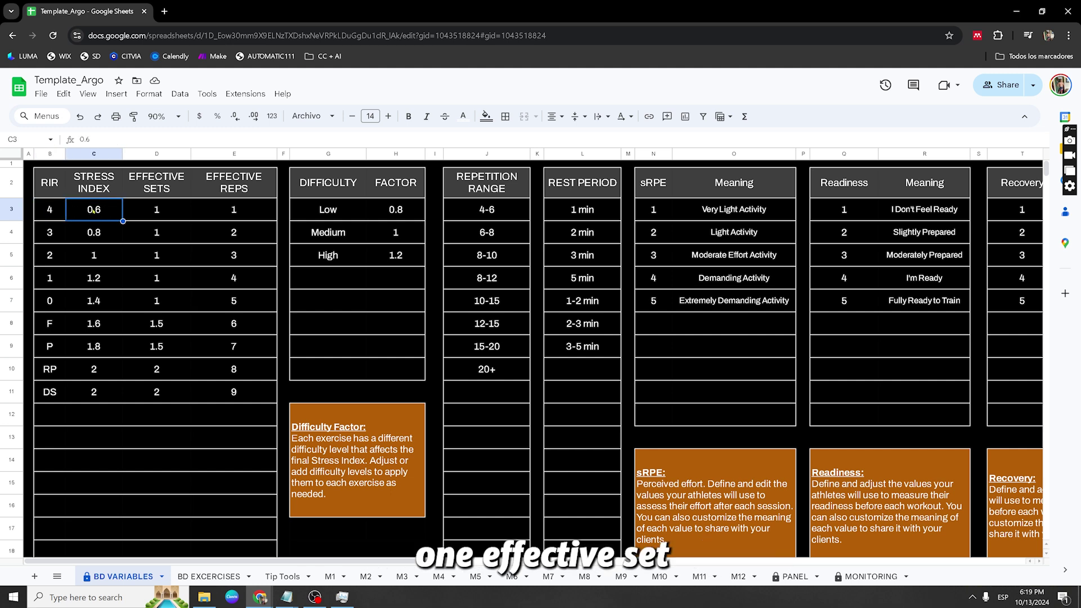
pyautogui.click(149, 211)
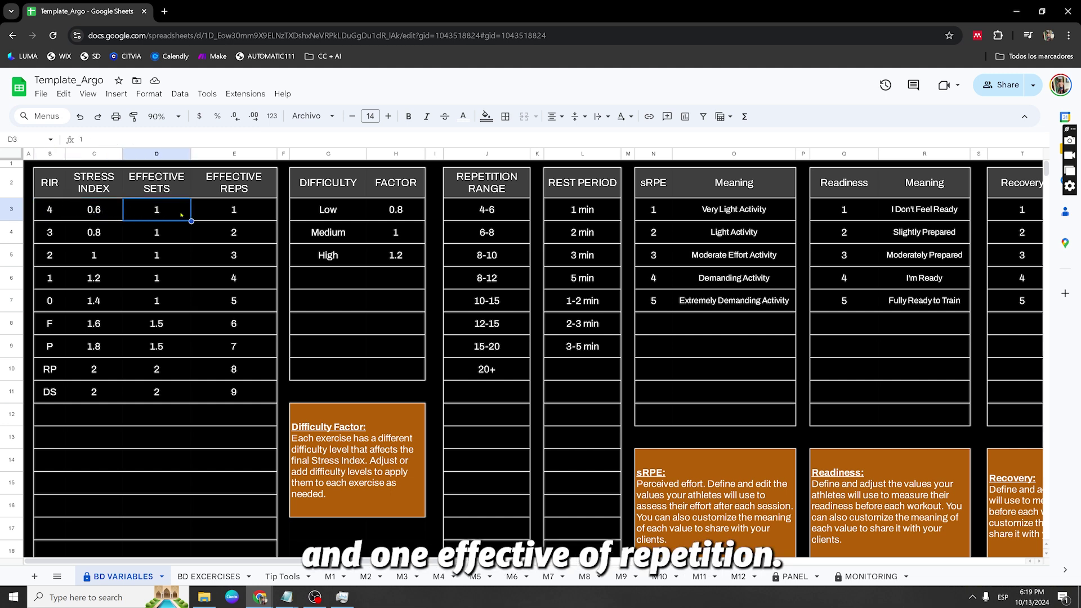
pyautogui.click(231, 213)
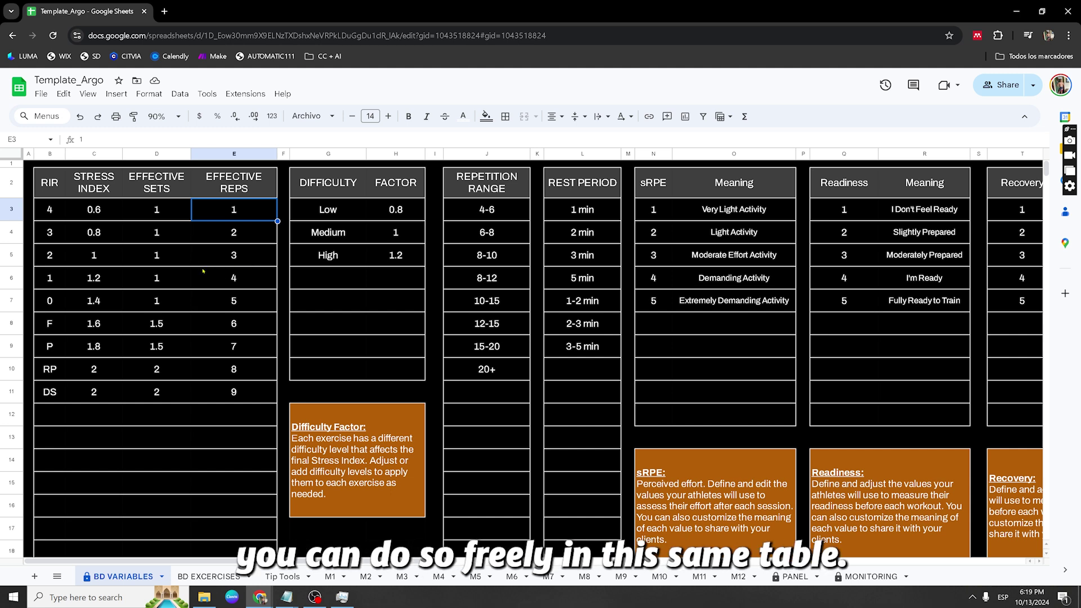
pyautogui.moveTo(93, 209); pyautogui.dragTo(239, 398)
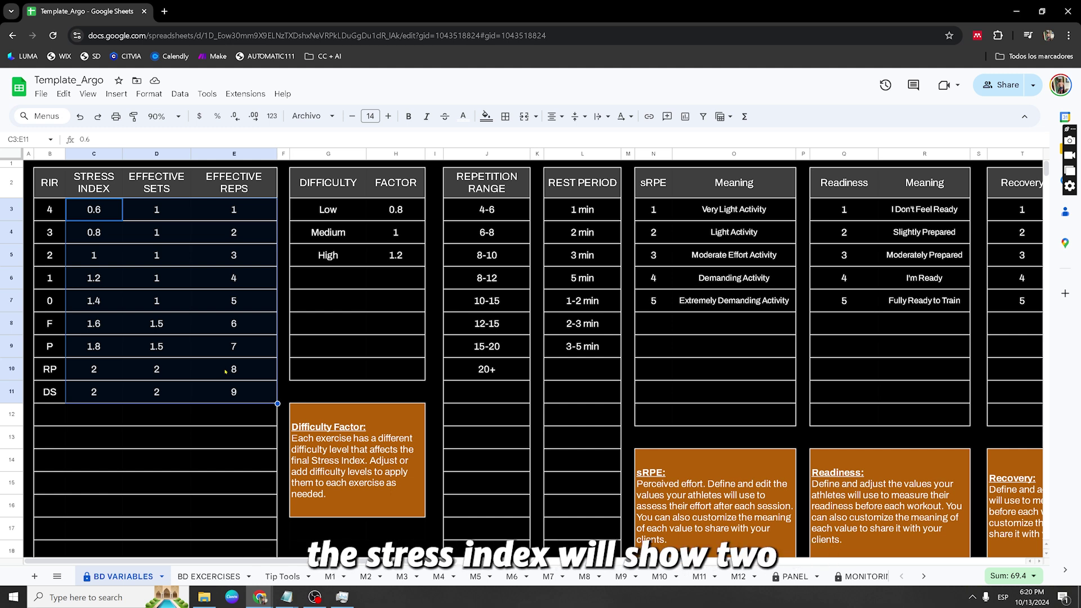
pyautogui.click(75, 263)
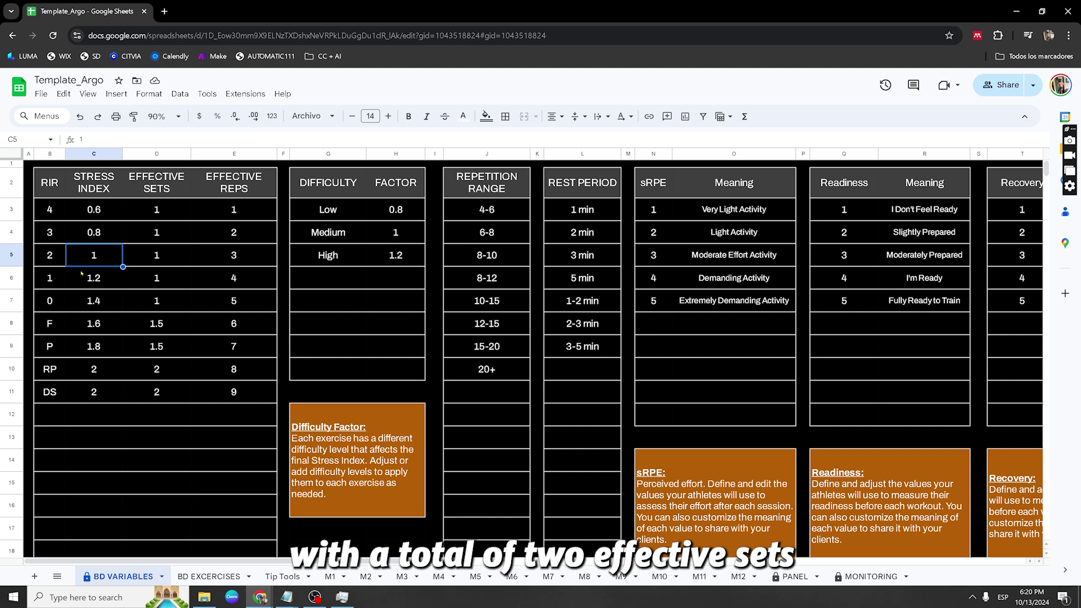
pyautogui.click(175, 258)
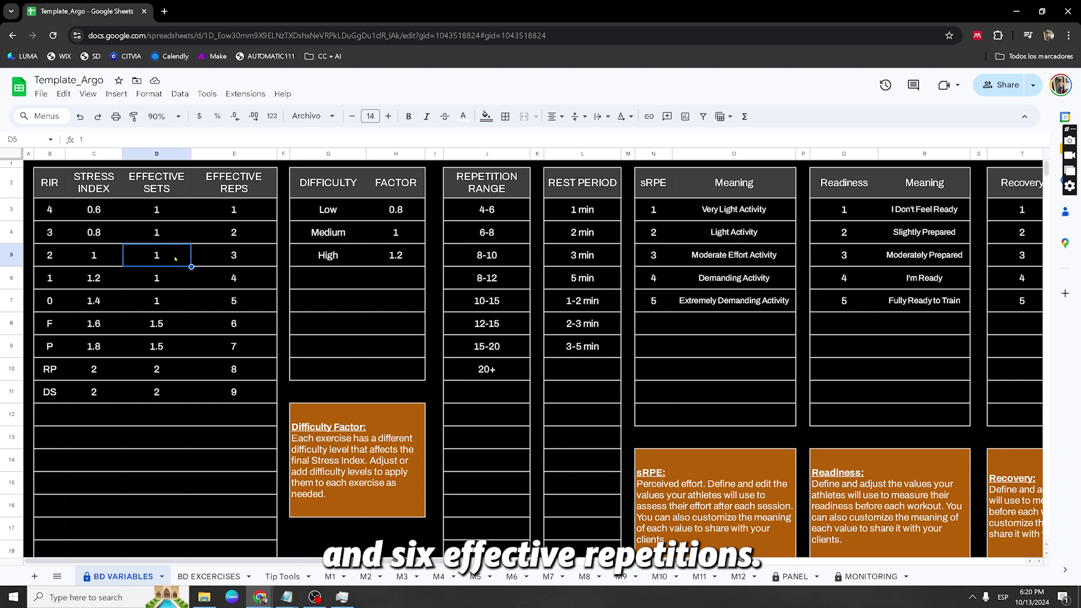
pyautogui.click(239, 256)
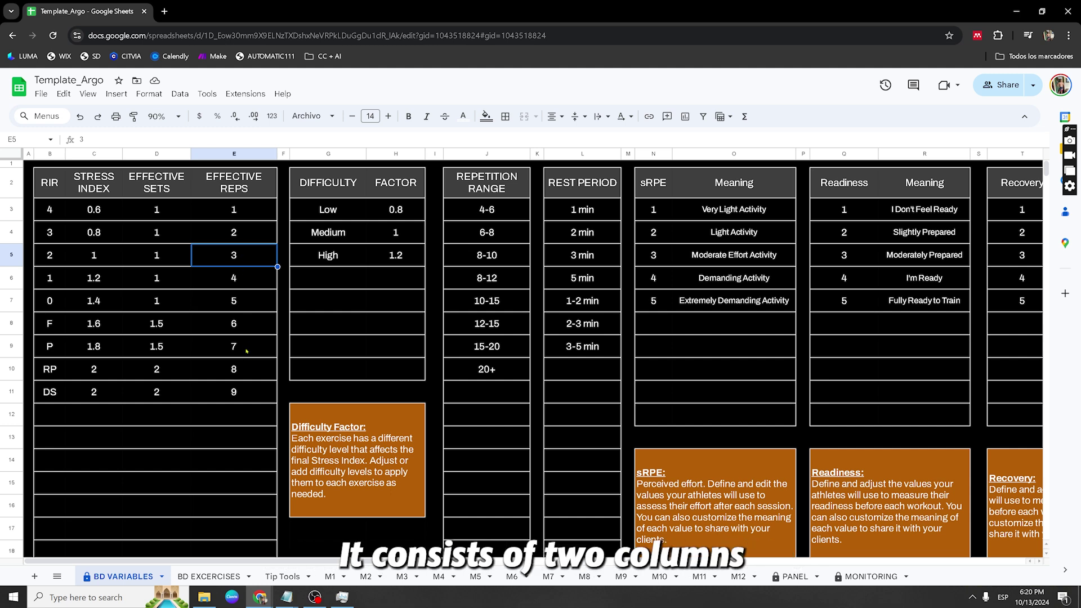
# - Review the difficulty table, checking the Low, Medium and High levels against their assigned factors
pyautogui.moveTo(332, 183); pyautogui.dragTo(404, 362)
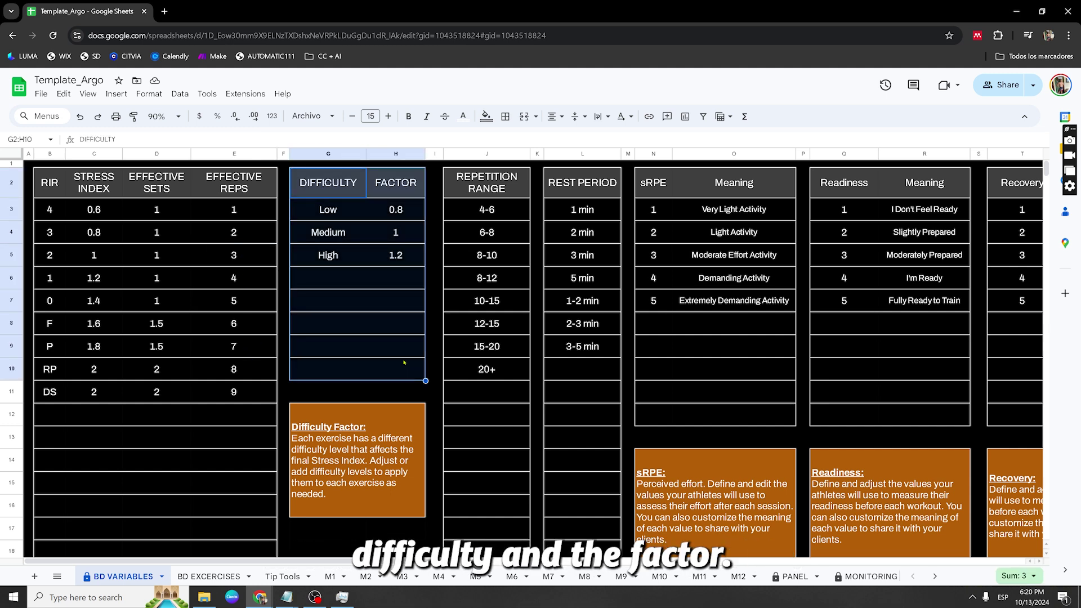
pyautogui.click(344, 244)
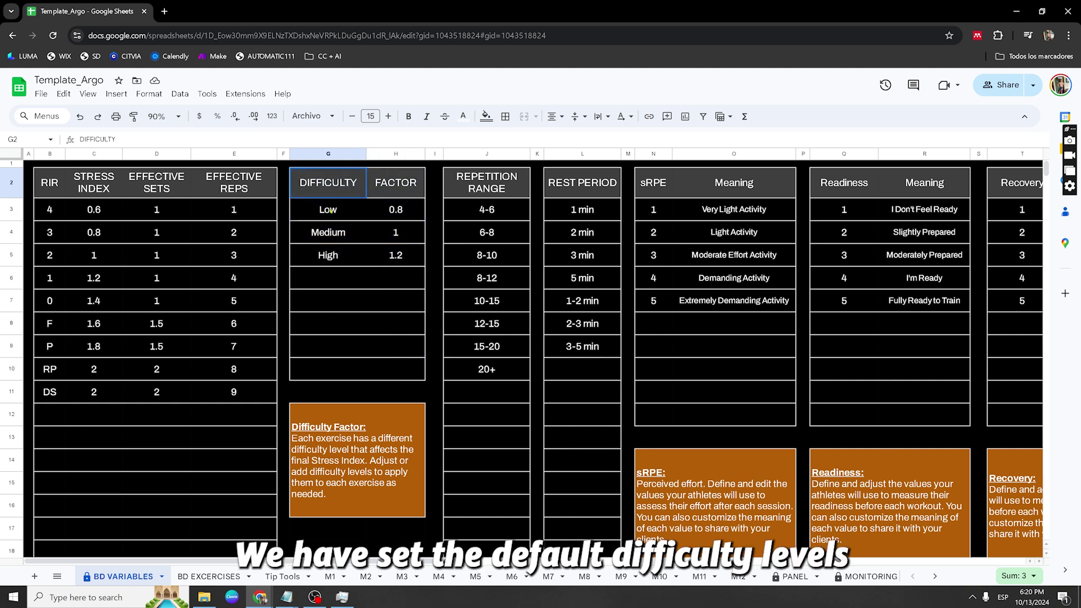
pyautogui.moveTo(396, 185); pyautogui.dragTo(392, 354)
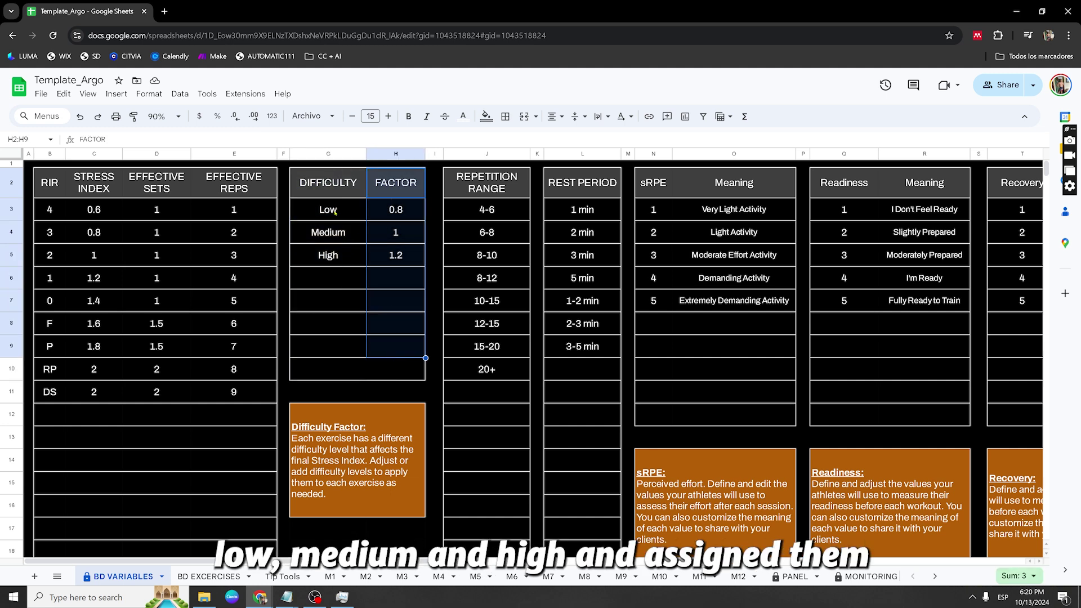
pyautogui.click(335, 211)
pyautogui.click(329, 233)
pyautogui.click(328, 258)
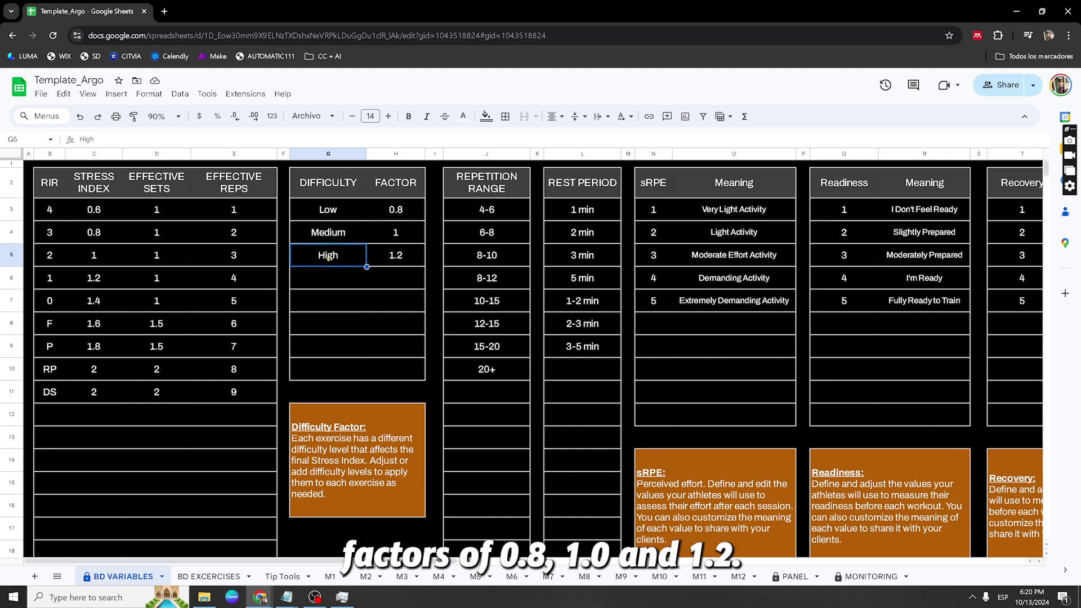
pyautogui.moveTo(392, 189); pyautogui.dragTo(397, 370)
pyautogui.click(402, 218)
pyautogui.click(397, 234)
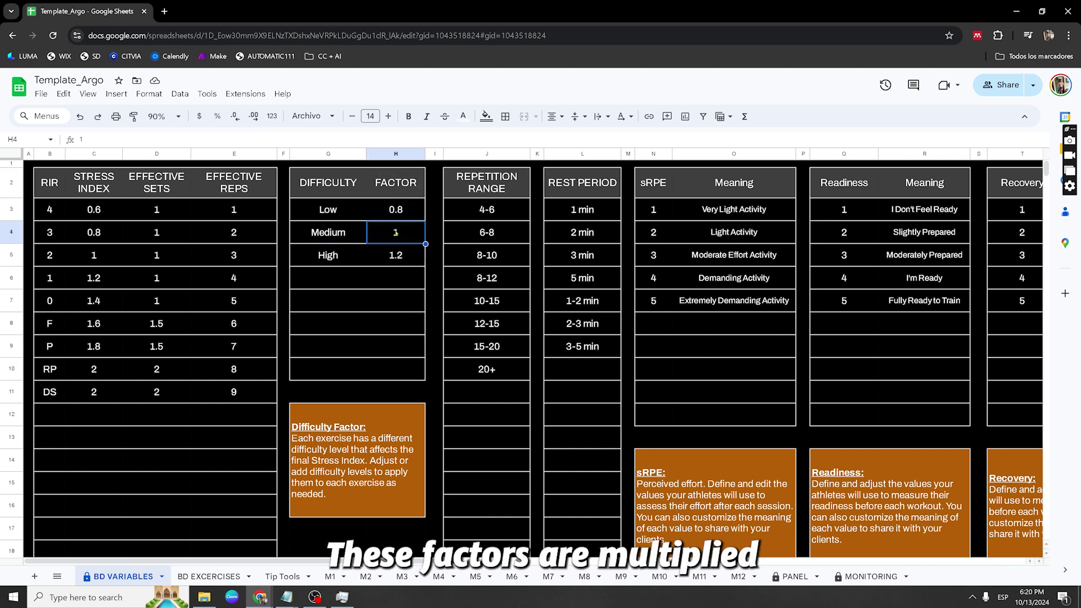
pyautogui.click(397, 256)
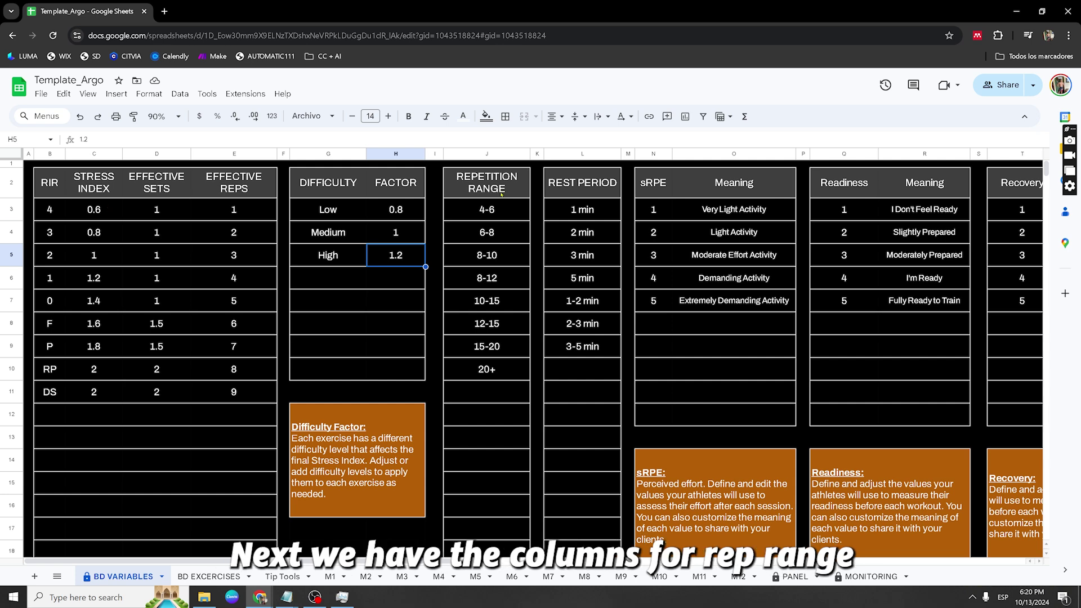
# - Add a 7-9 repetition range in the first empty row of the Repetition Range column
pyautogui.moveTo(501, 194); pyautogui.dragTo(487, 484)
pyautogui.moveTo(582, 183); pyautogui.dragTo(582, 422)
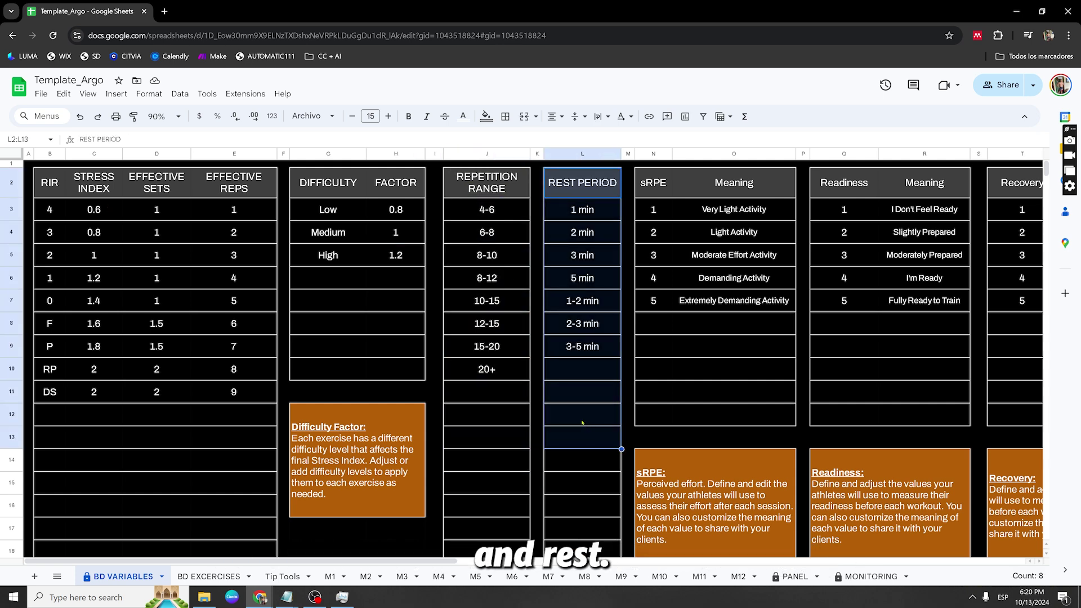
pyautogui.hscroll(5, 405, 478)
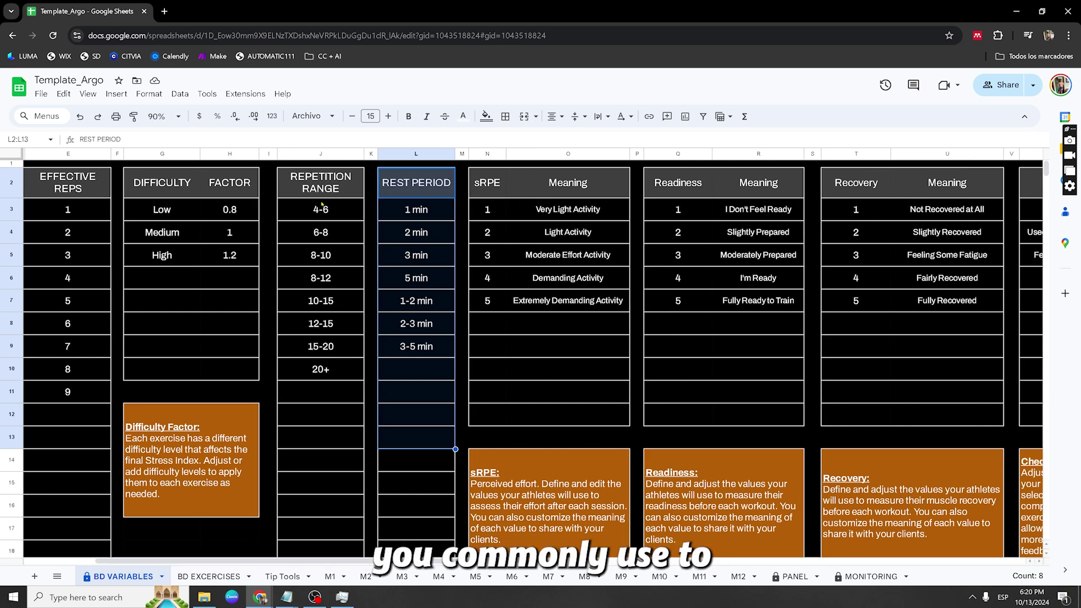
pyautogui.click(314, 394)
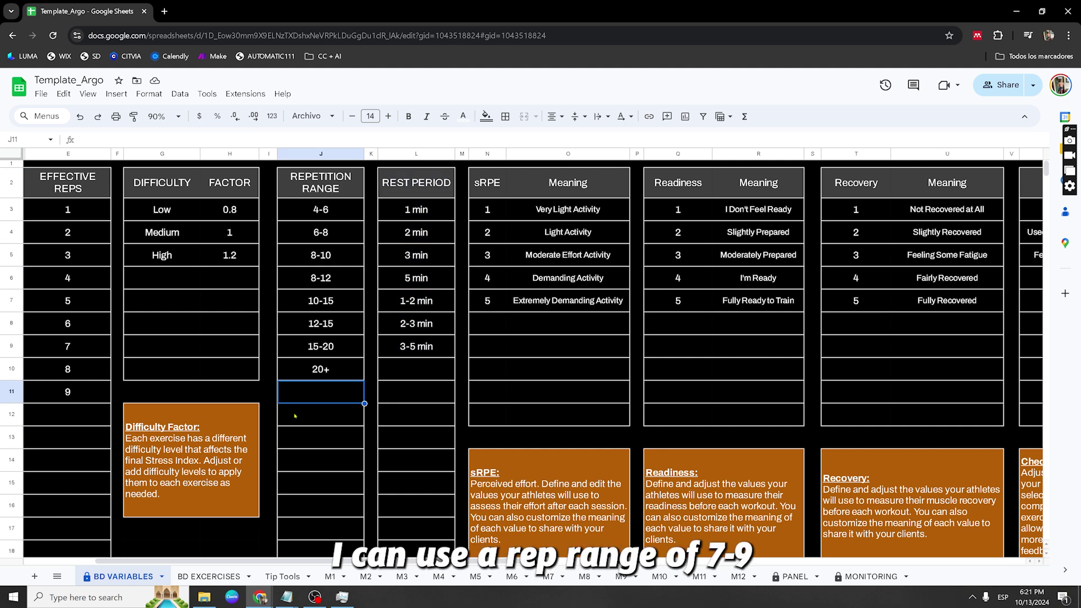
pyautogui.write('7-9')
pyautogui.press('Return')
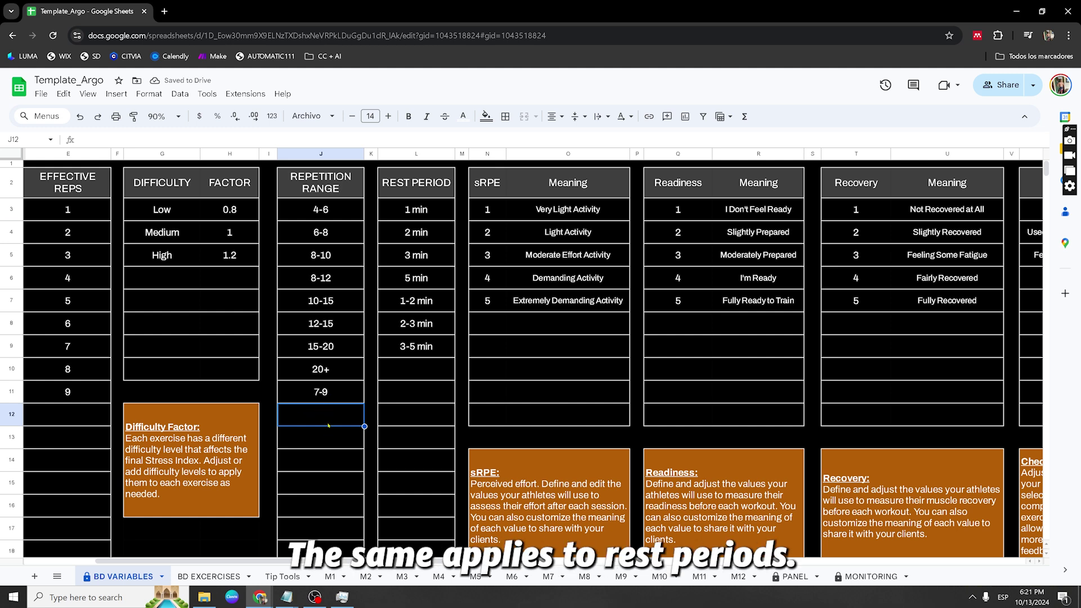
# - Look over the empty rest period row and the sRPE, Readiness and Recovery scales with their meanings
pyautogui.click(408, 369)
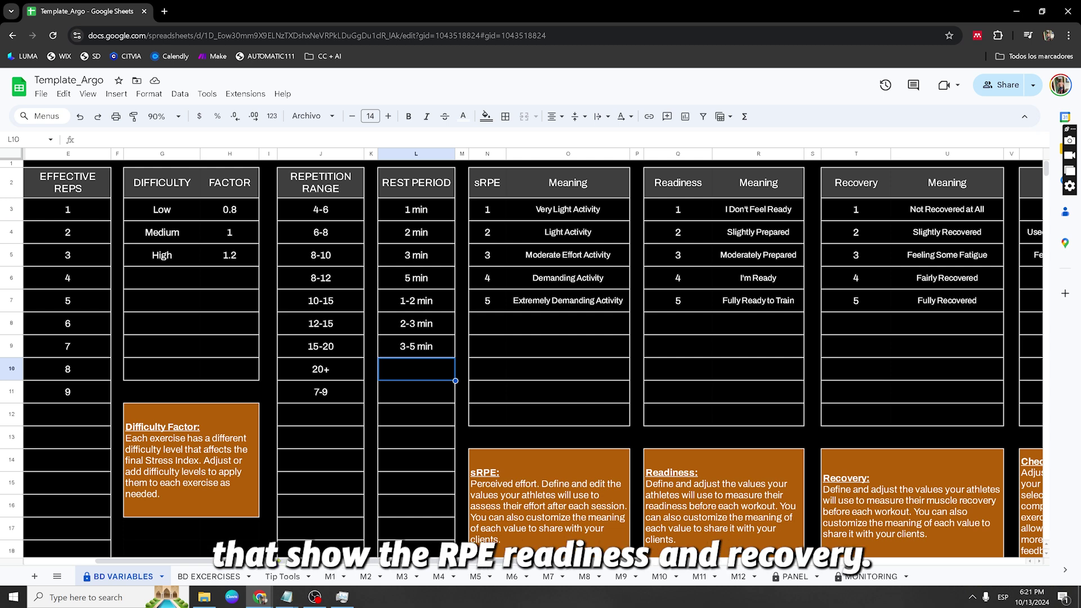
pyautogui.hscroll(6, 513, 346)
pyautogui.moveTo(244, 182); pyautogui.dragTo(244, 323)
pyautogui.moveTo(354, 182); pyautogui.dragTo(433, 323)
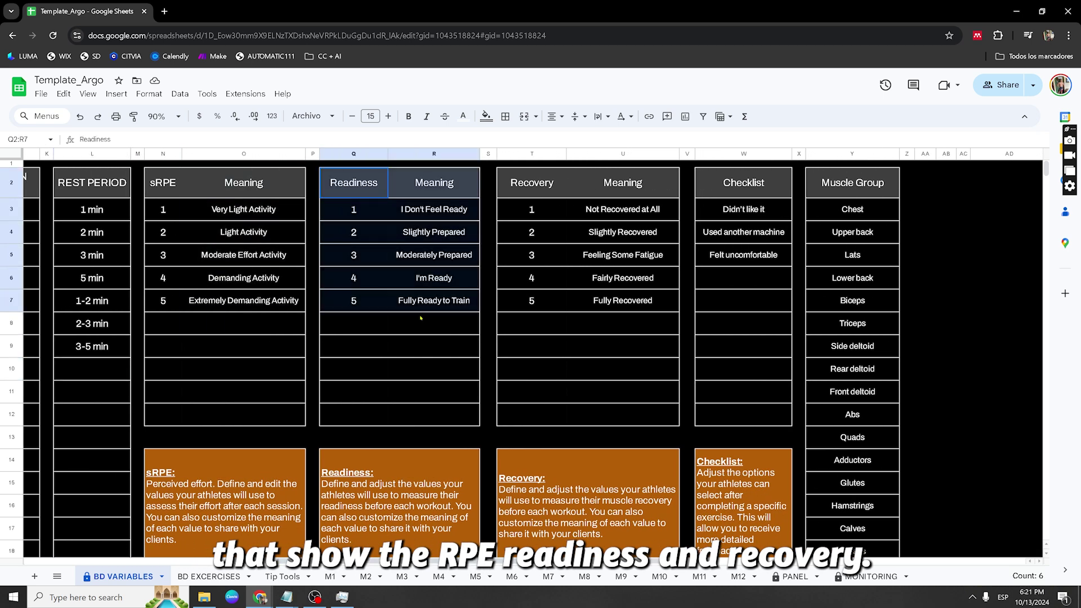
pyautogui.moveTo(531, 183); pyautogui.dragTo(636, 332)
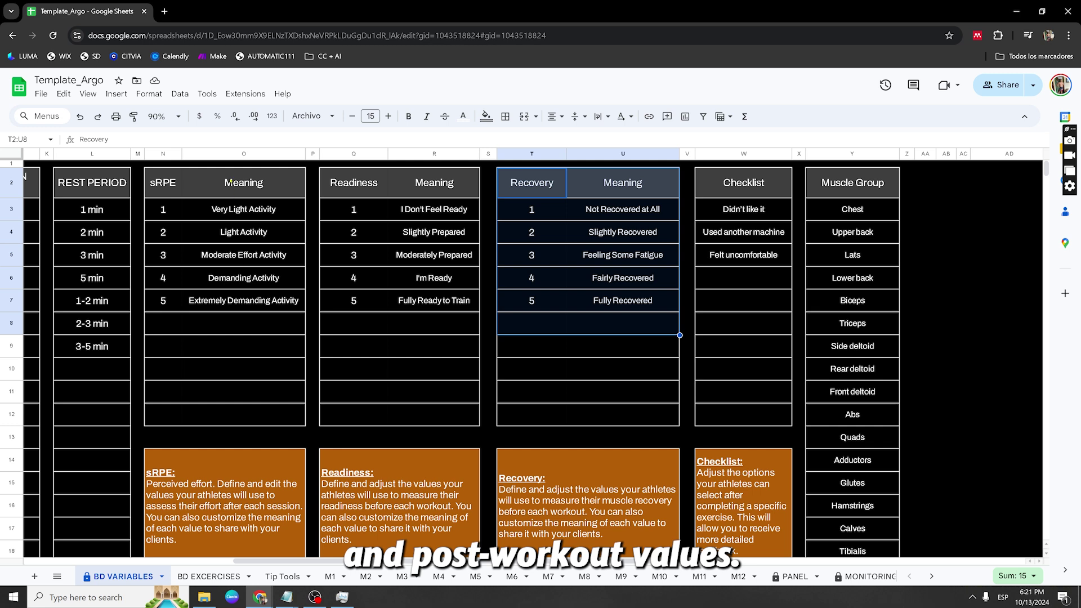
pyautogui.click(231, 183)
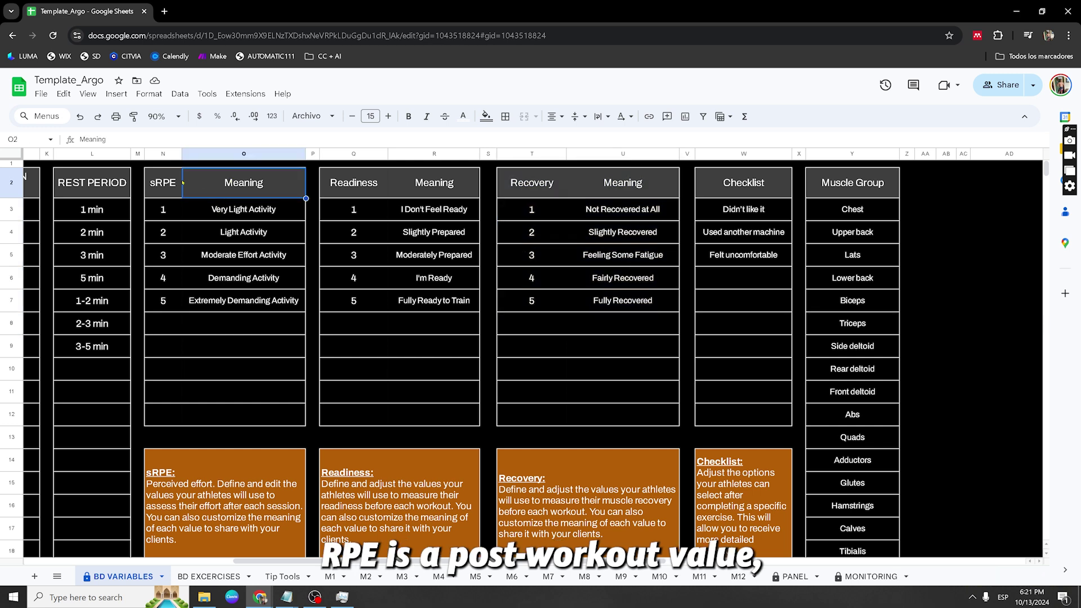
pyautogui.click(168, 184)
pyautogui.click(344, 185)
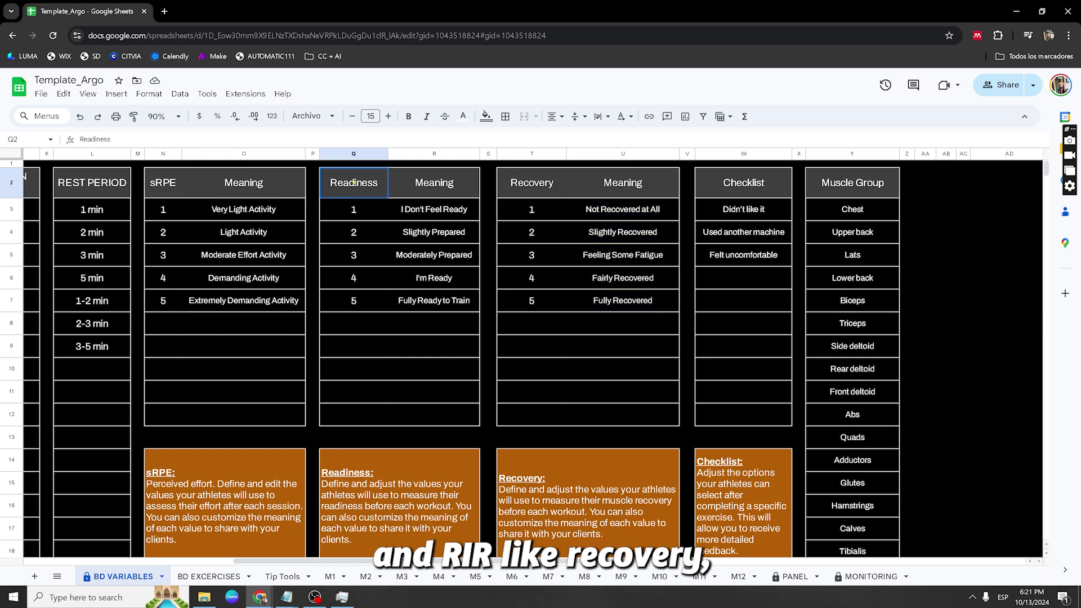
pyautogui.click(504, 186)
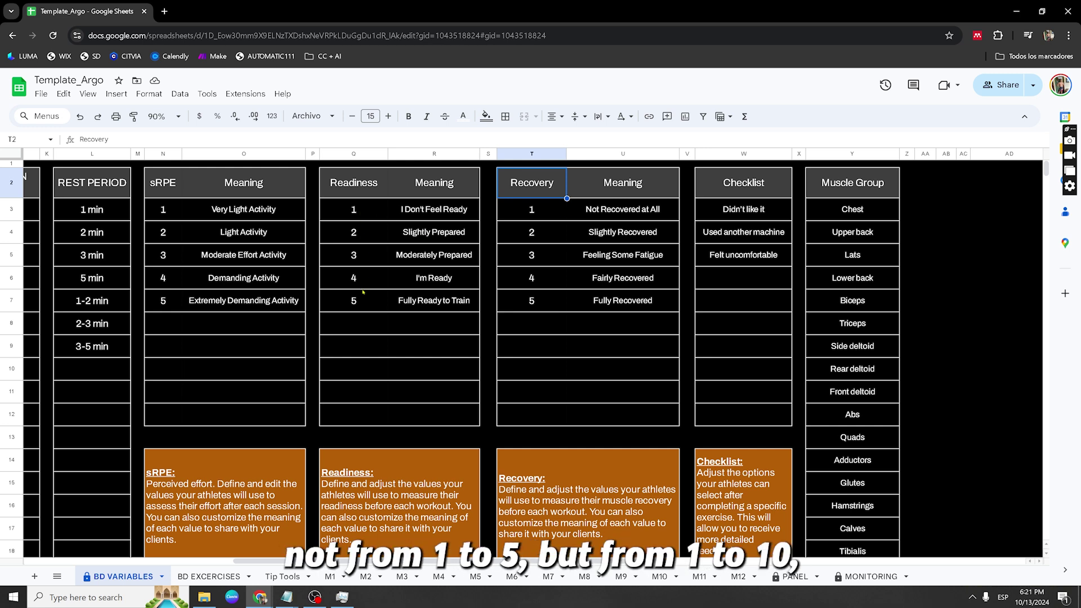
# - Extend the Readiness scale with the values 6, 7, 8, 9 and 10 in the empty rows below 5
pyautogui.click(349, 326)
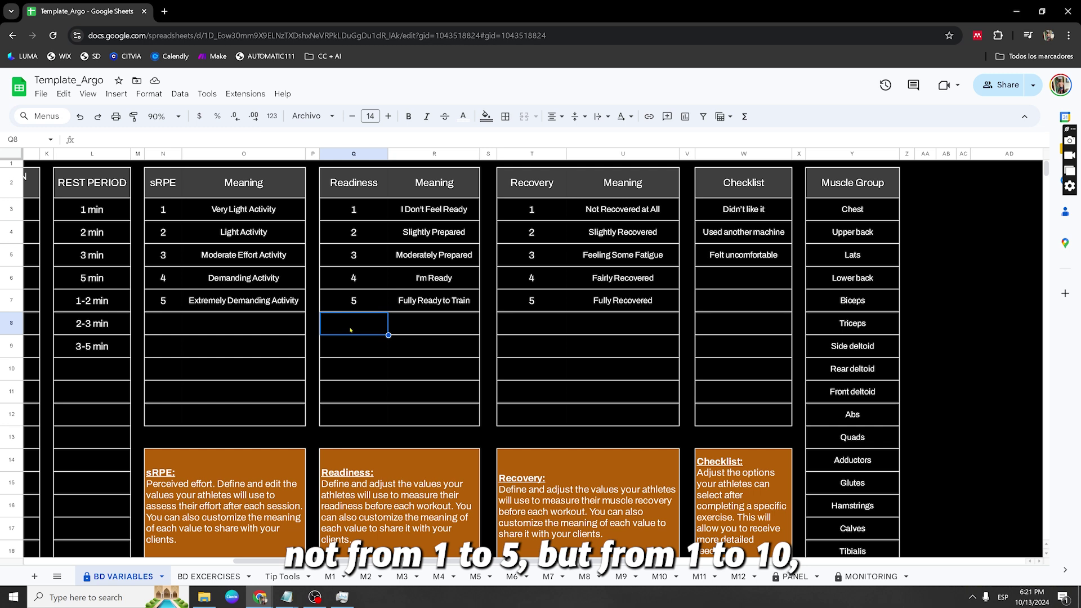
pyautogui.write('6')
pyautogui.press('Return')
pyautogui.write('7')
pyautogui.press('Return')
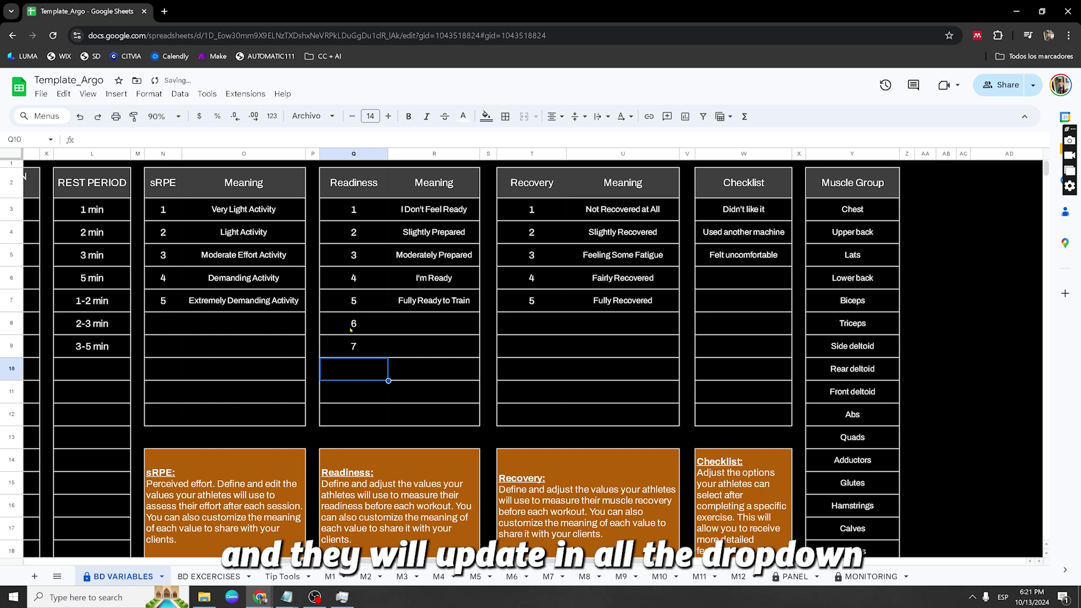
pyautogui.write('8')
pyautogui.press('Return')
pyautogui.write('9')
pyautogui.press('Return')
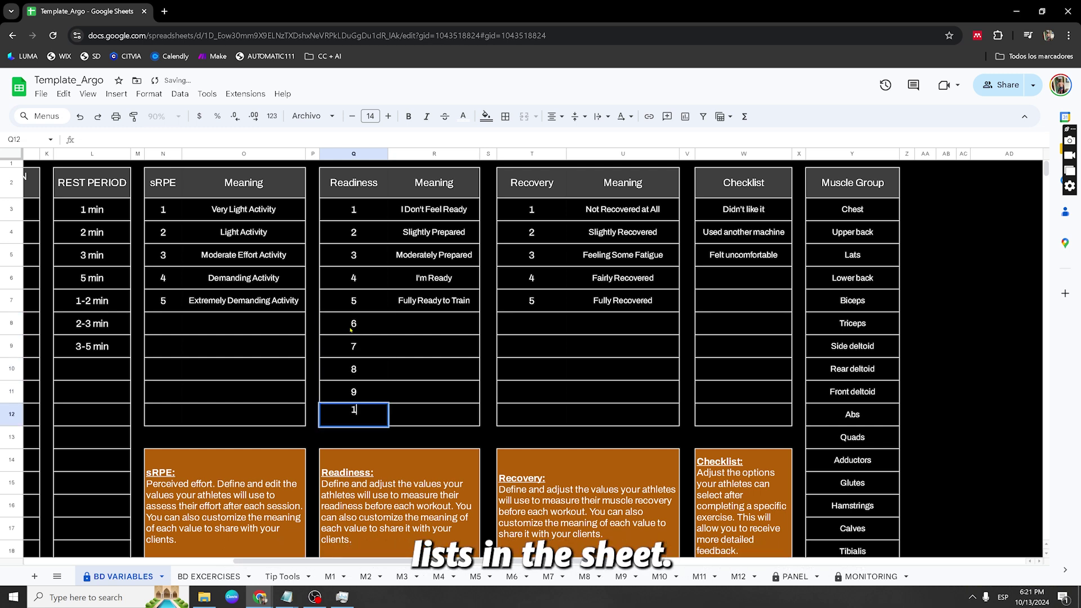
pyautogui.write('10')
pyautogui.press('Return')
# - Review the Readiness meanings, the Checklist options and the Muscle Group list including its blank rows
pyautogui.moveTo(434, 209); pyautogui.dragTo(425, 419)
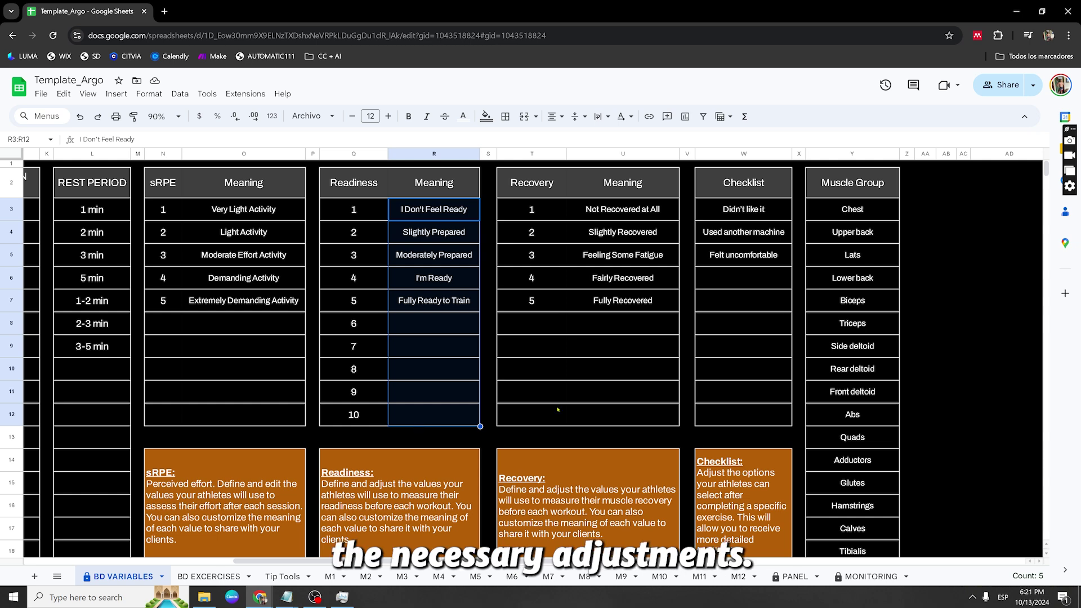
pyautogui.hscroll(5, 557, 409)
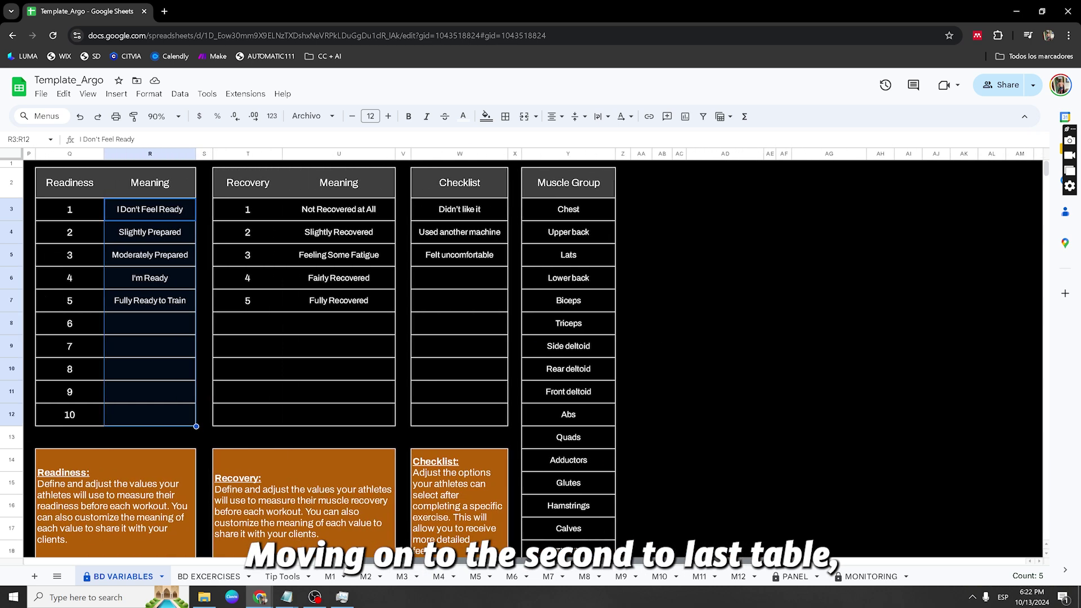
pyautogui.hscroll(1, 444, 208)
pyautogui.moveTo(447, 189); pyautogui.dragTo(425, 414)
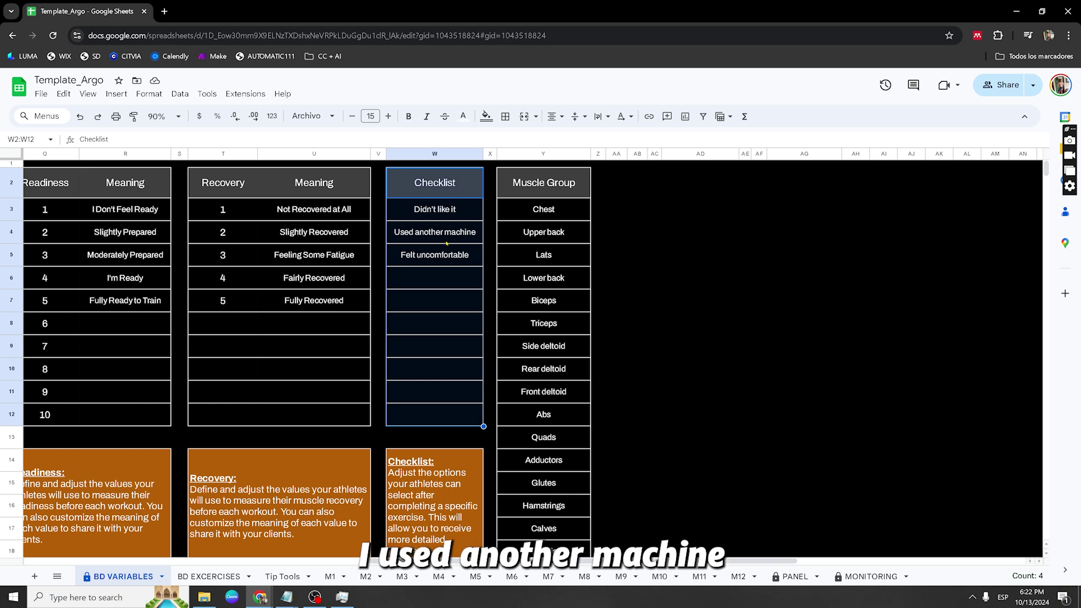
pyautogui.click(541, 192)
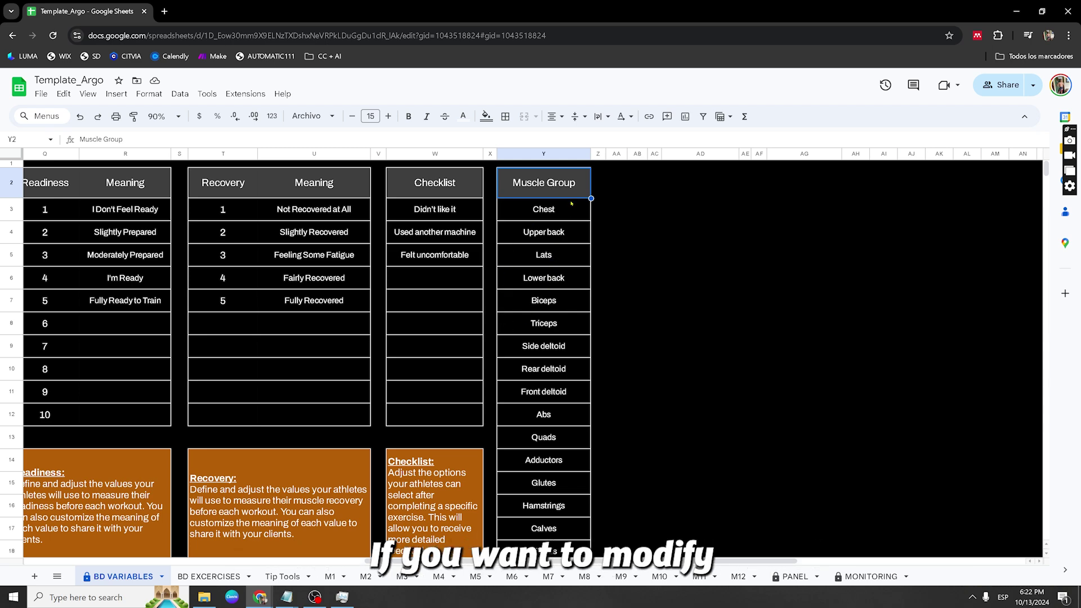
pyautogui.scroll(-3, 563, 369)
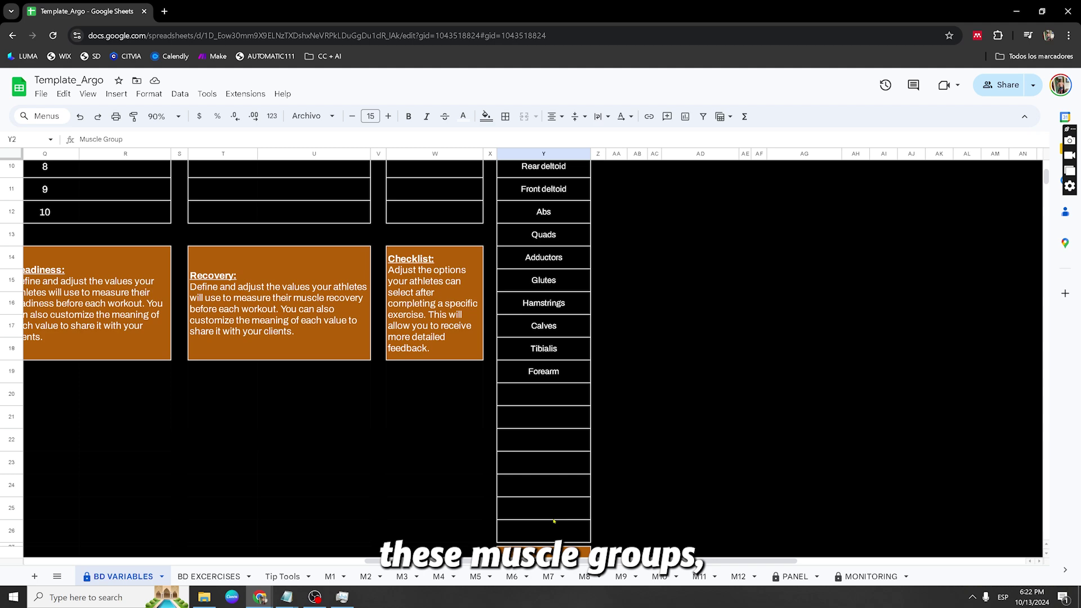
pyautogui.click(555, 401)
pyautogui.scroll(3, 535, 349)
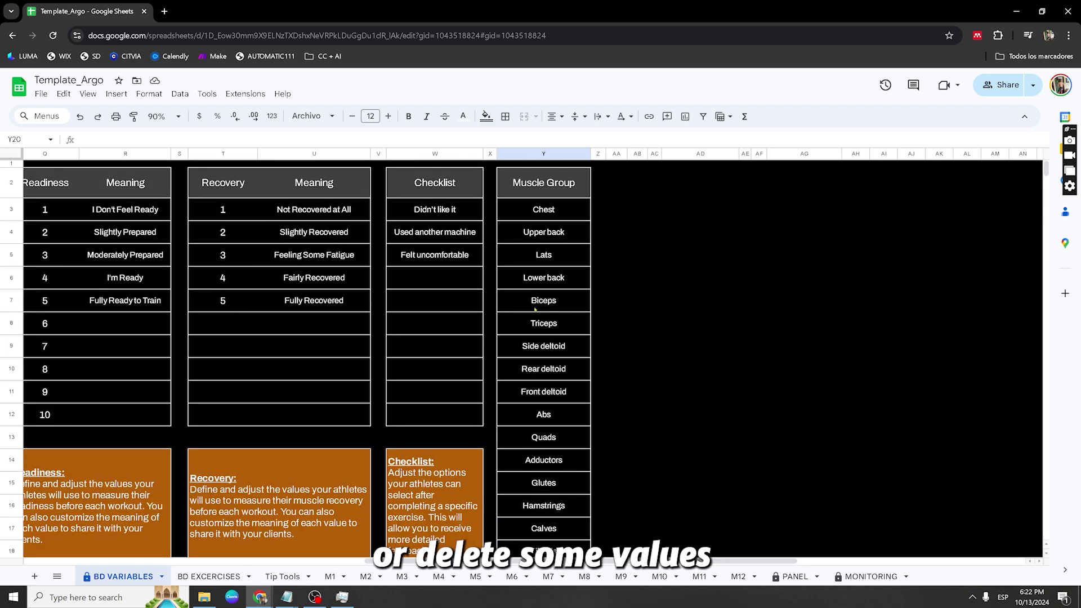
# - Highlight the Muscle Group entries from Chest to Glutes, check the list's first blank row and look back over the tables to RIR
pyautogui.moveTo(543, 210); pyautogui.dragTo(543, 483)
pyautogui.scroll(-2, 535, 440)
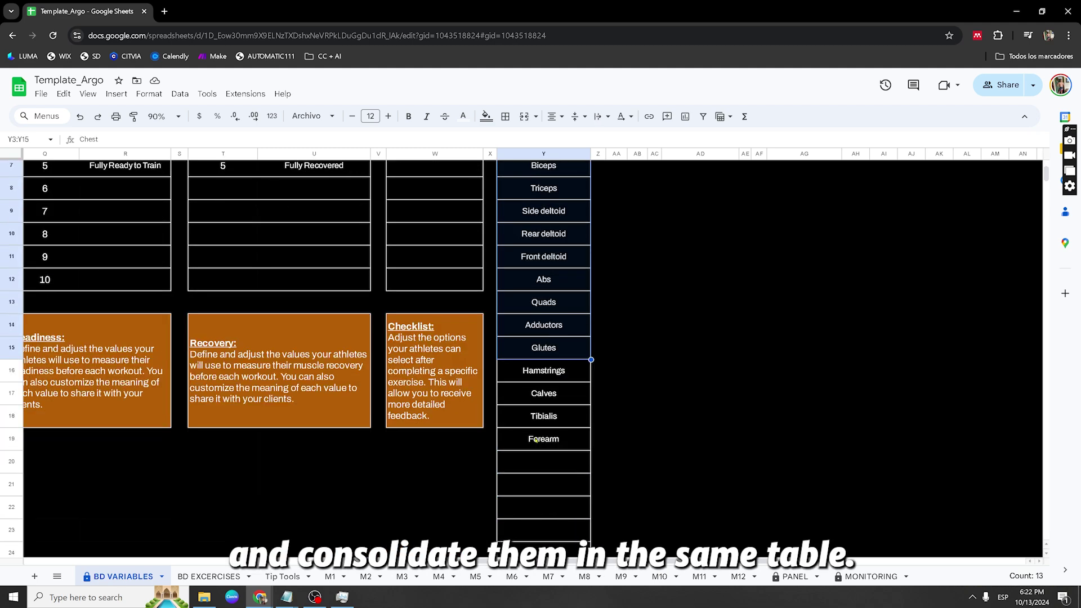
pyautogui.click(528, 472)
pyautogui.hscroll(-5, 527, 472)
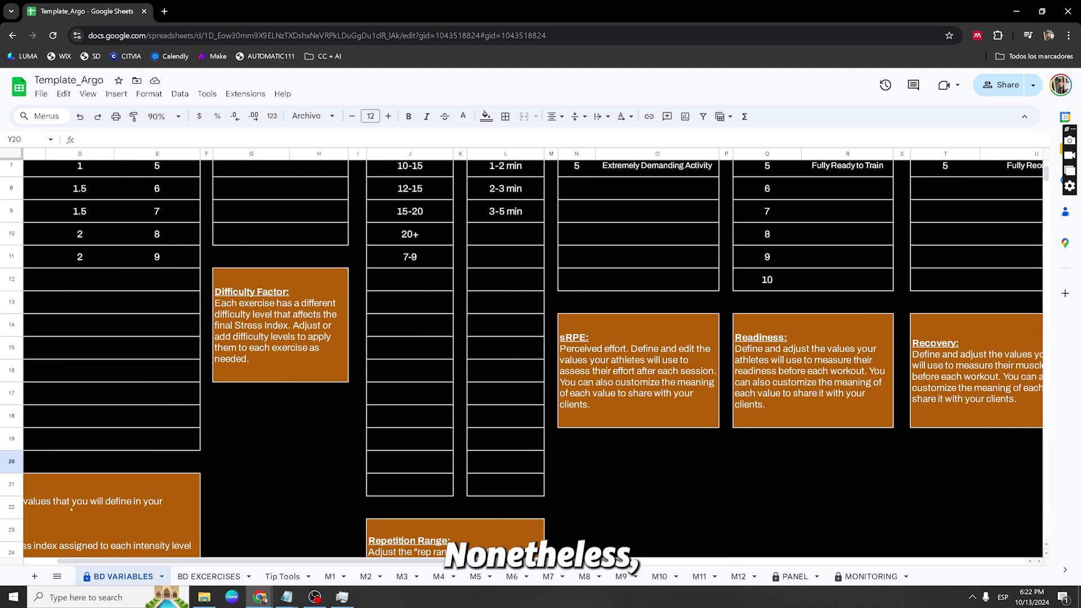
pyautogui.scroll(2, 212, 198)
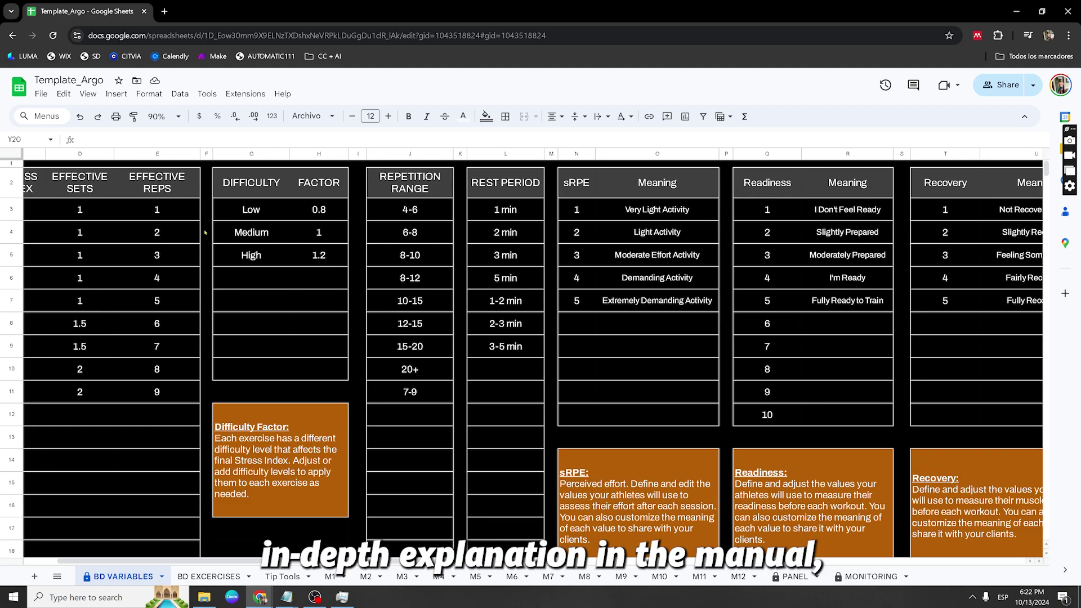
pyautogui.hscroll(-2, 208, 541)
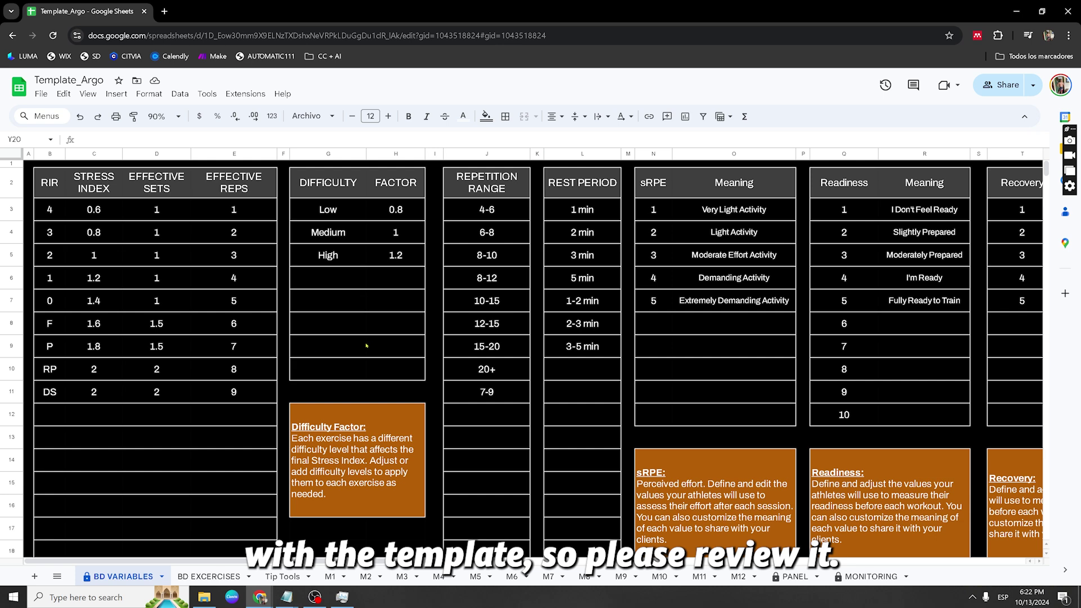
# - Open the BD EXCERCISES sheet and examine the primary and secondary muscle group columns, using row 130, Unilateral Forward Lunge, as the example
pyautogui.click(208, 576)
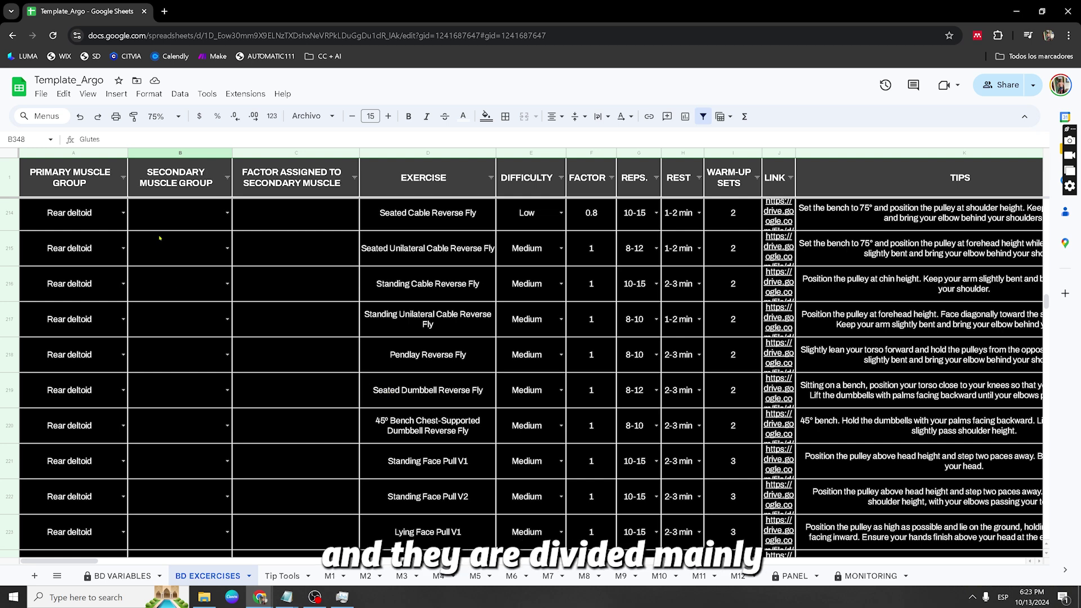
pyautogui.click(82, 152)
pyautogui.click(191, 152)
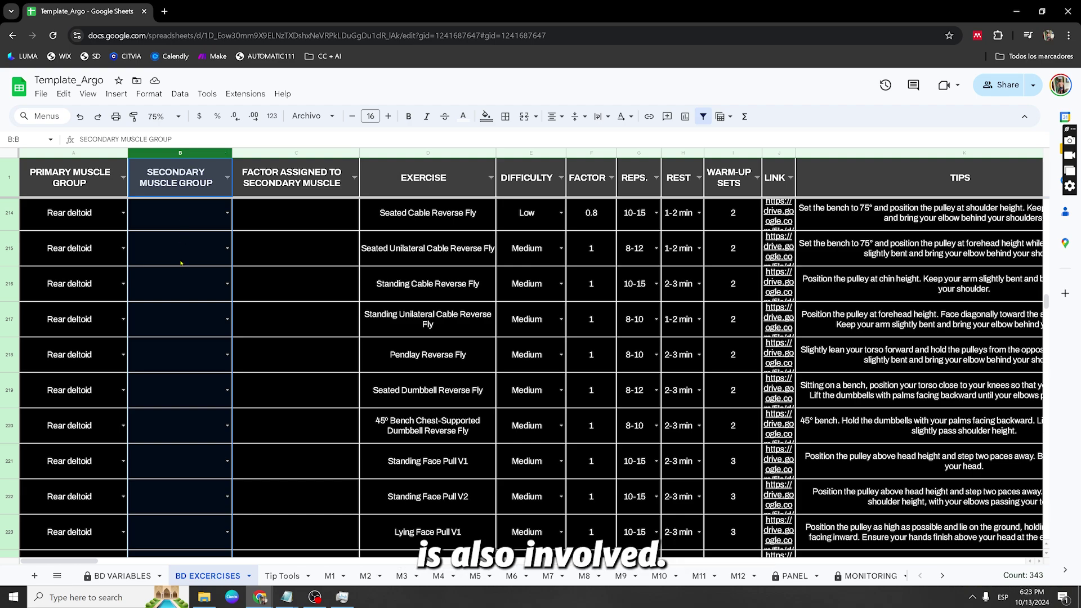
pyautogui.scroll(-5, 180, 263)
pyautogui.scroll(15, 121, 370)
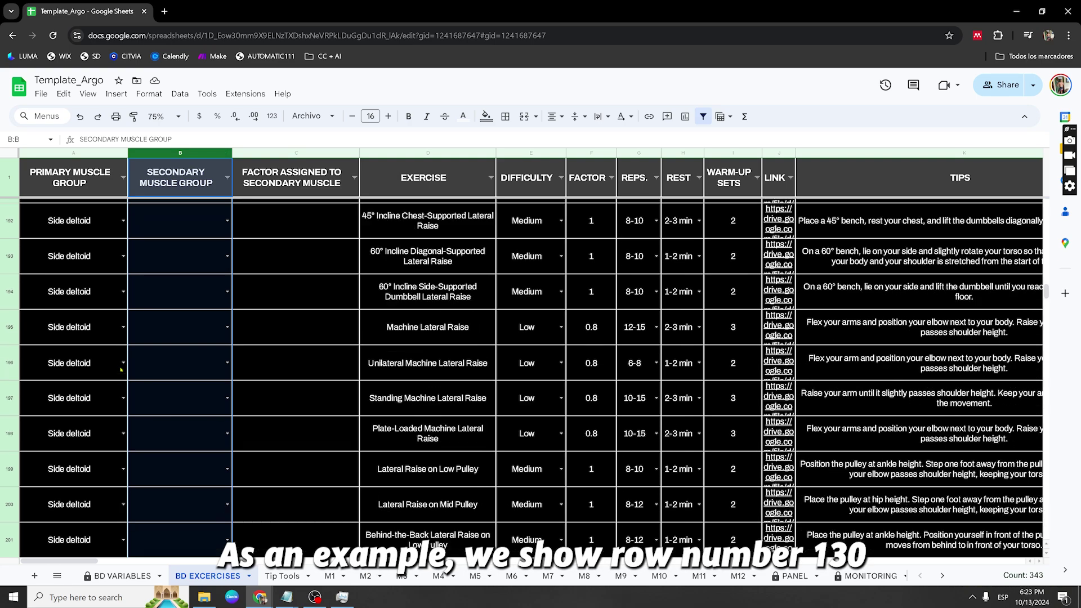
pyautogui.scroll(20, 121, 370)
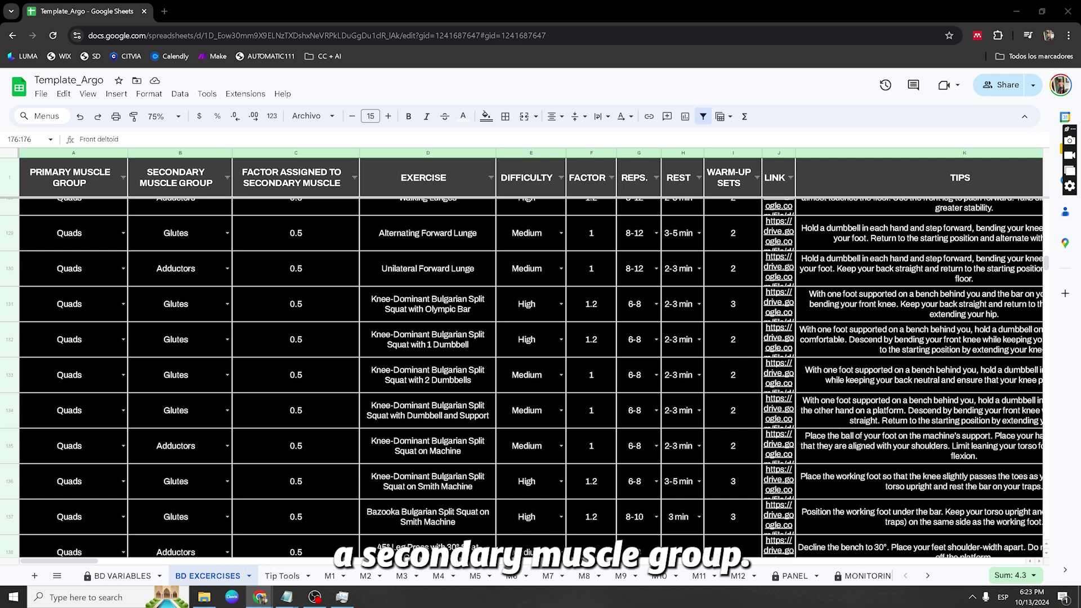
pyautogui.click(9, 267)
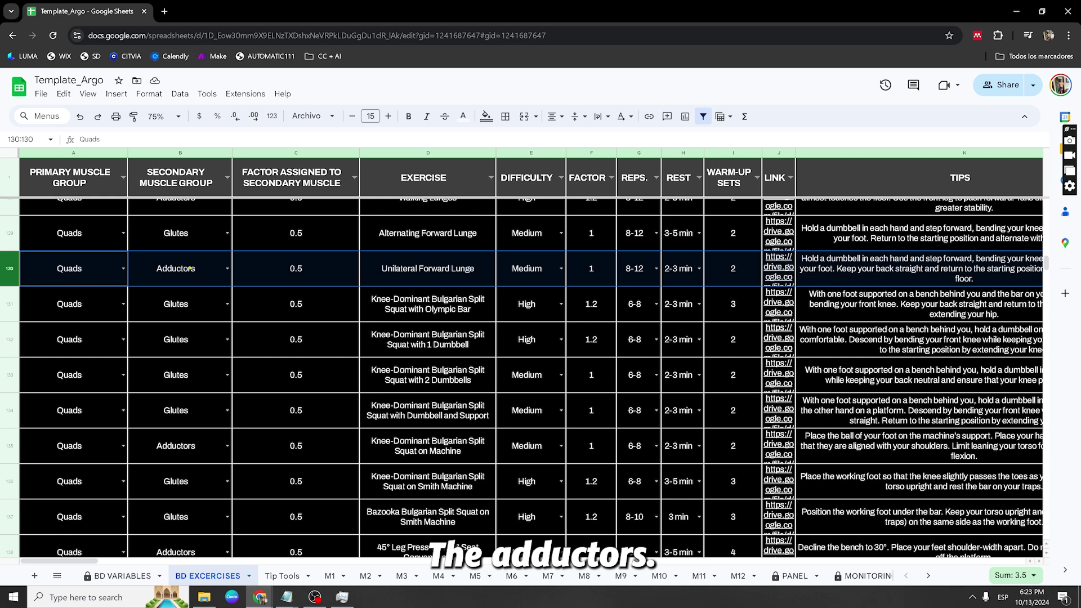
# - Examine the factor assigned to the secondary muscle, comparing it with the primary muscle group in rows 111 and 130
pyautogui.scroll(3, 205, 322)
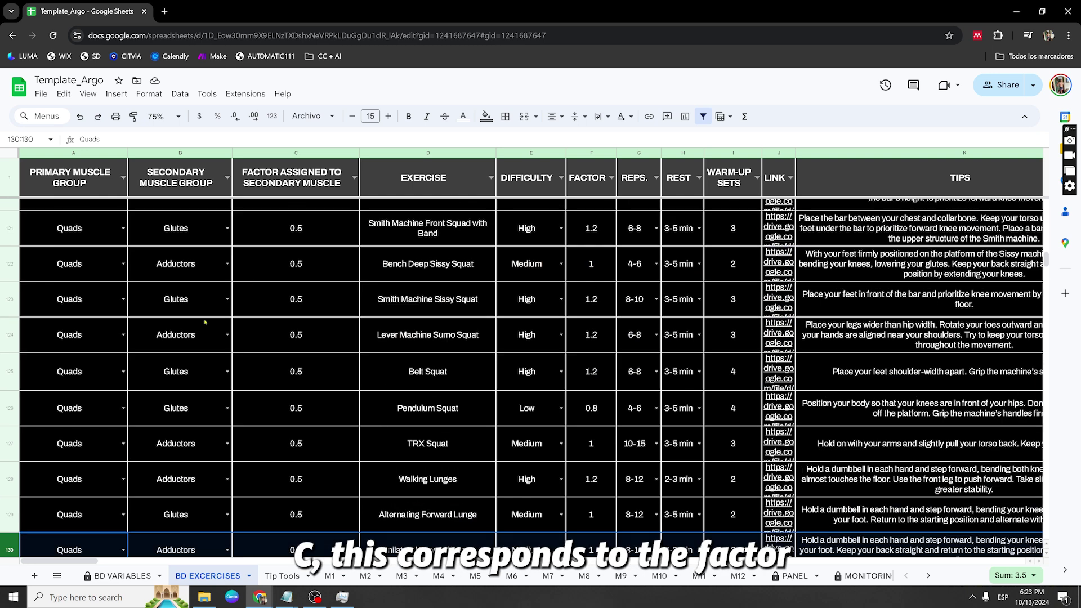
pyautogui.click(306, 152)
pyautogui.scroll(3, 307, 301)
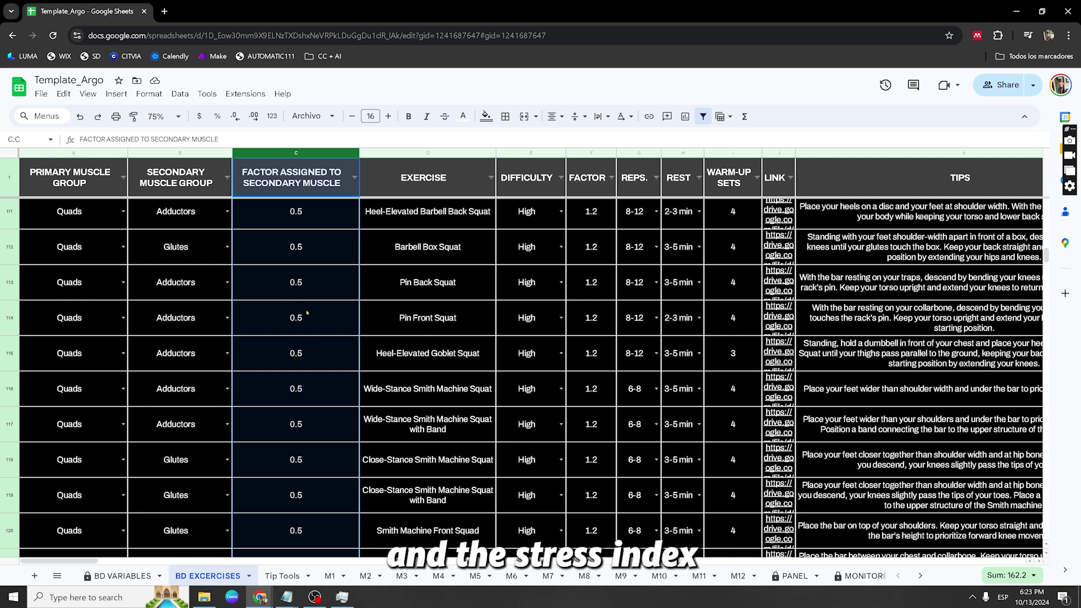
pyautogui.click(83, 223)
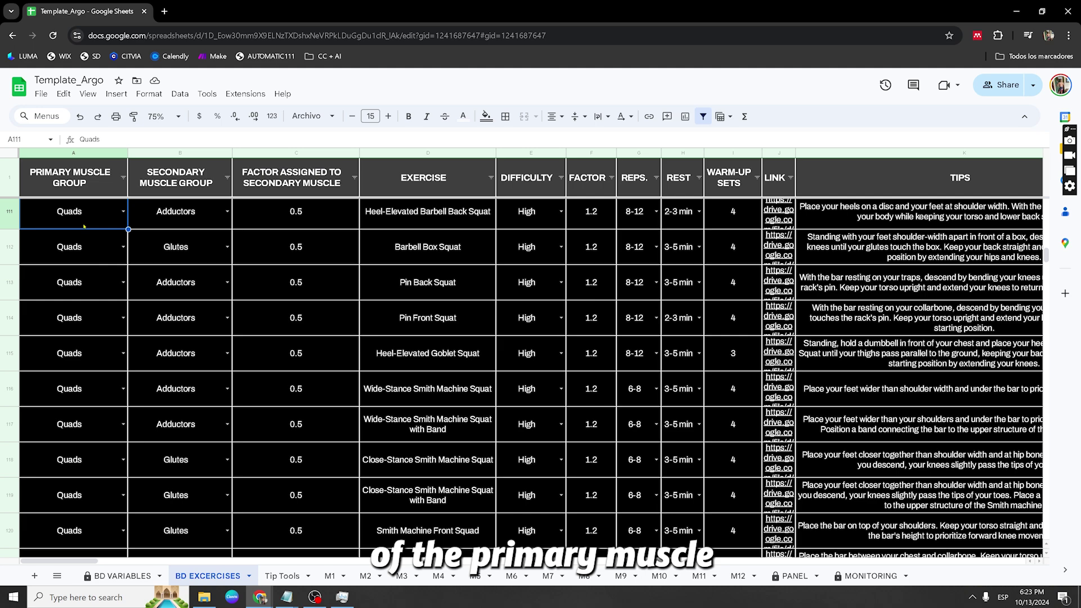
pyautogui.click(290, 225)
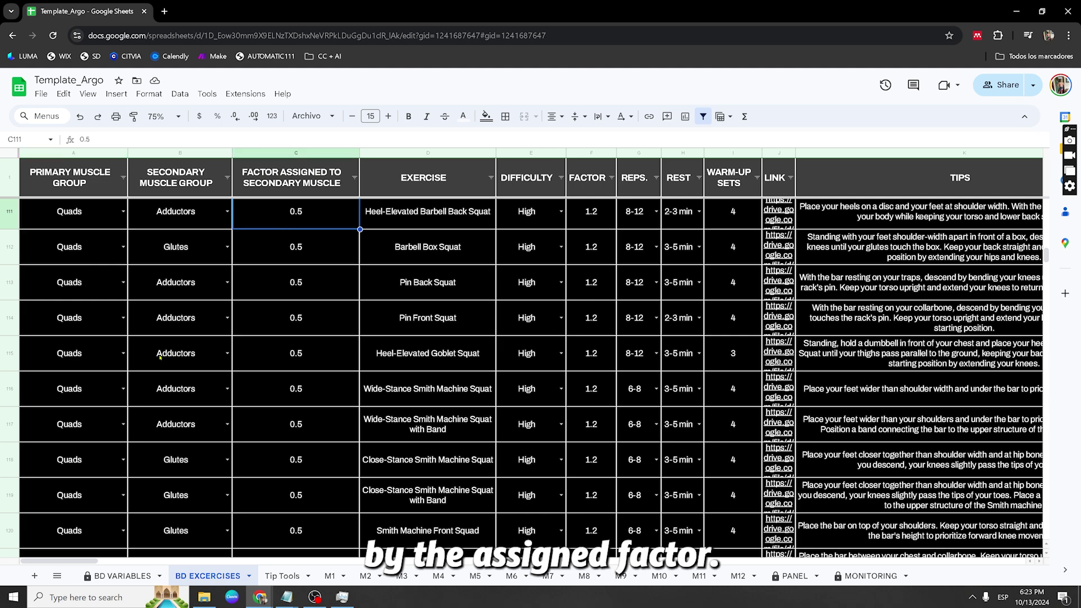
pyautogui.scroll(-8, 159, 356)
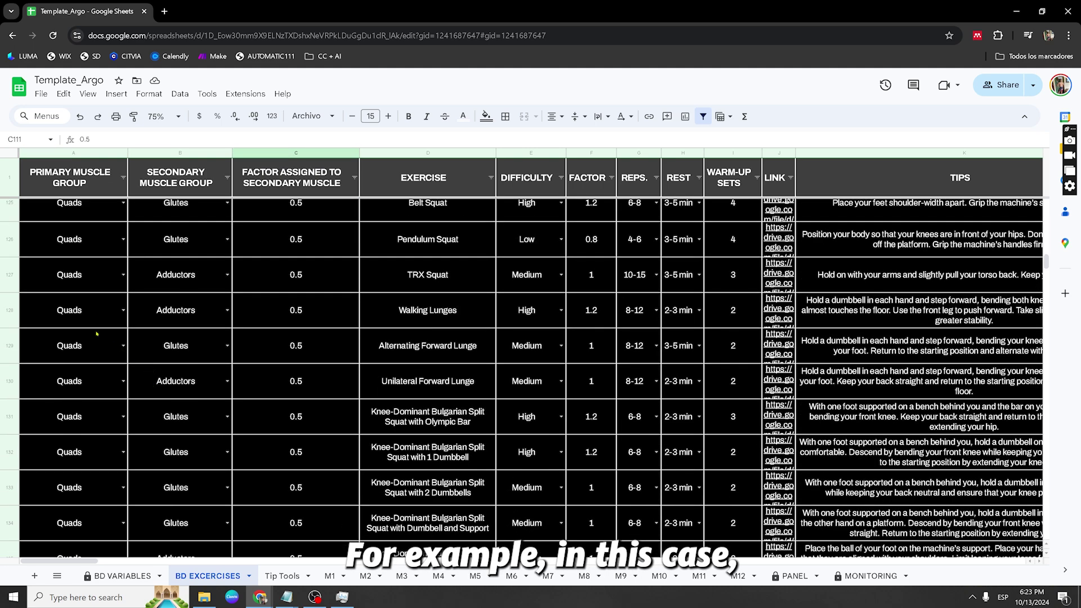
pyautogui.click(51, 374)
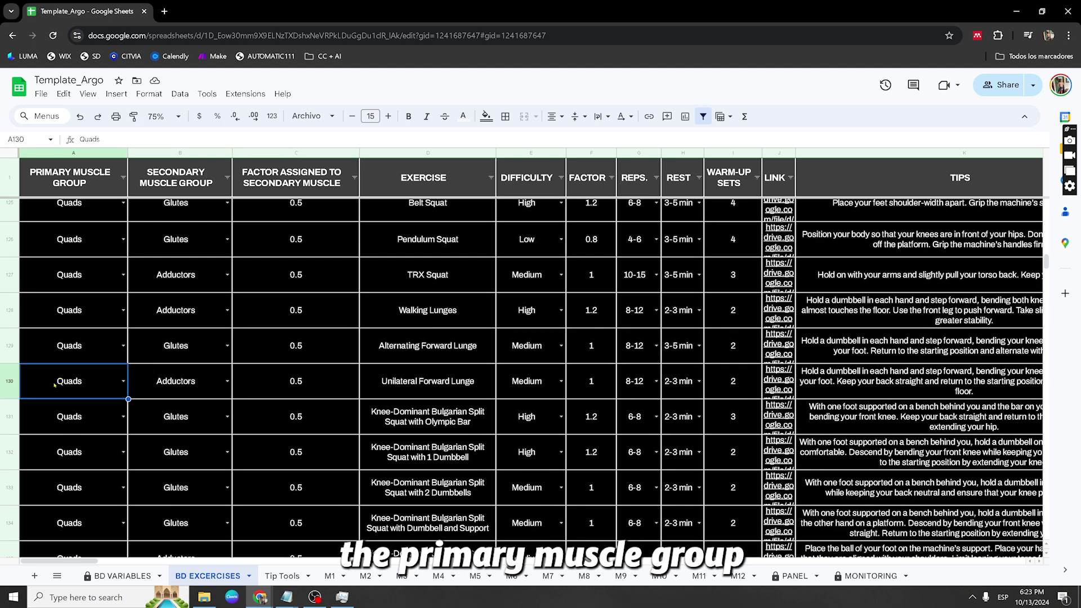
pyautogui.click(5, 383)
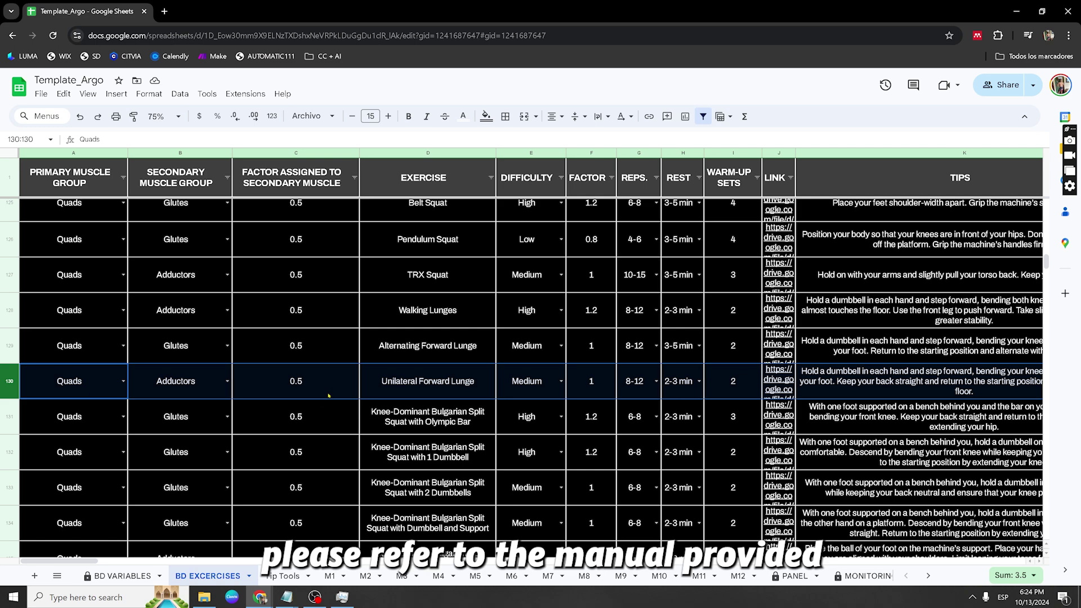
# - Review the Exercise, Difficulty and Factor columns from the start of the exercise list, highlighting the difficulty and factor of Crunches
pyautogui.scroll(5, 317, 394)
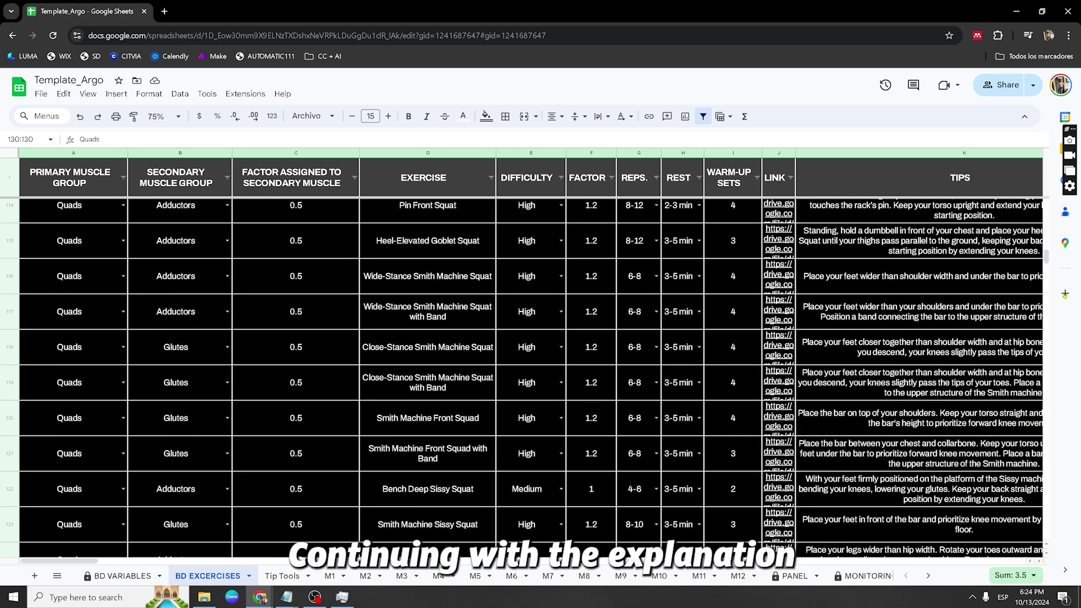
pyautogui.moveTo(1046, 252); pyautogui.dragTo(1045, 202)
pyautogui.click(403, 152)
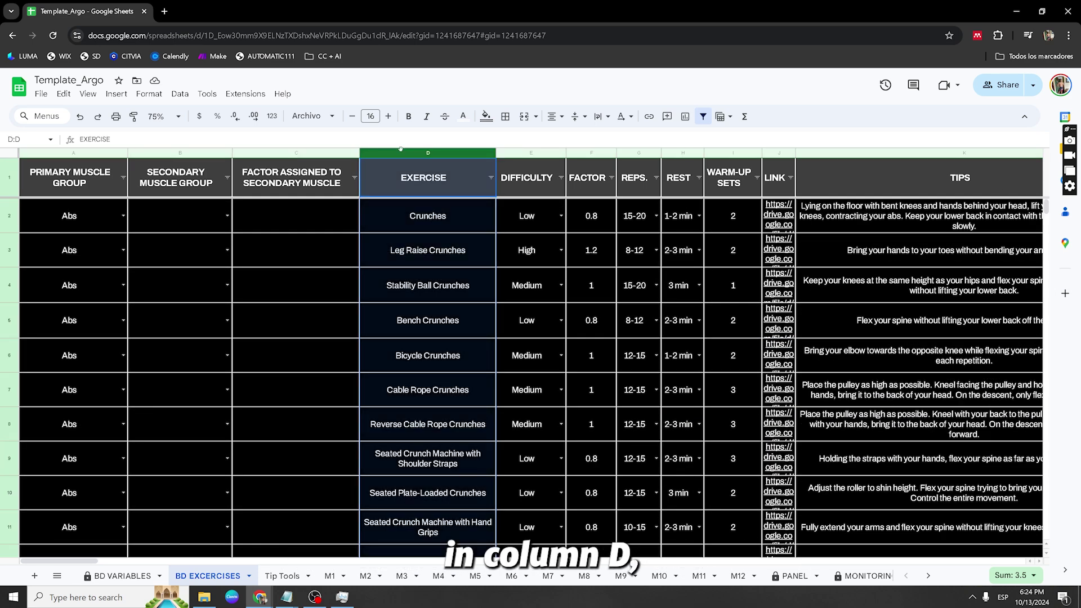
pyautogui.click(515, 154)
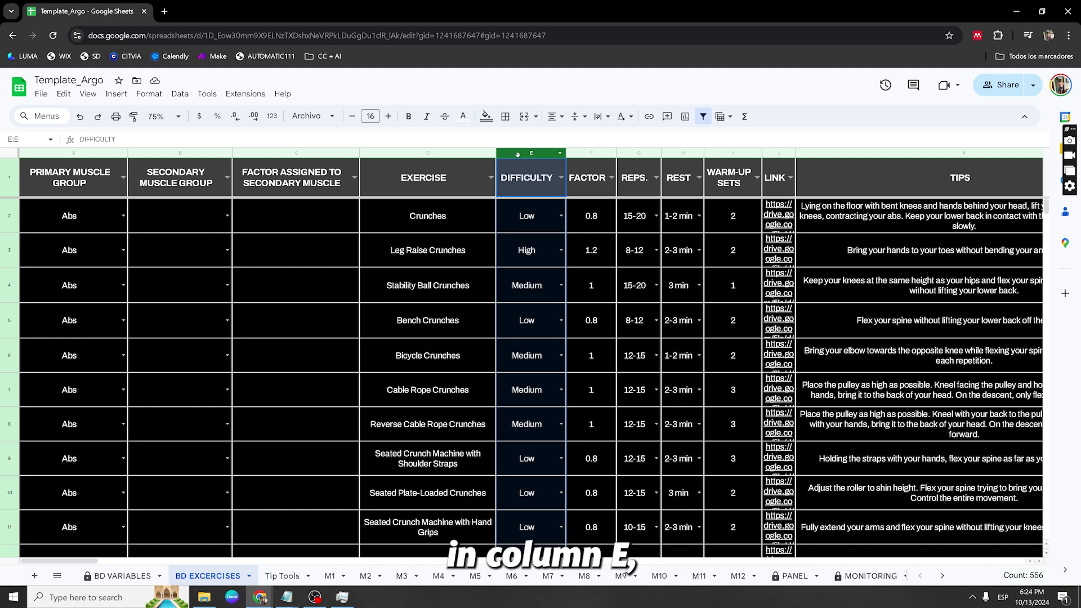
pyautogui.click(580, 153)
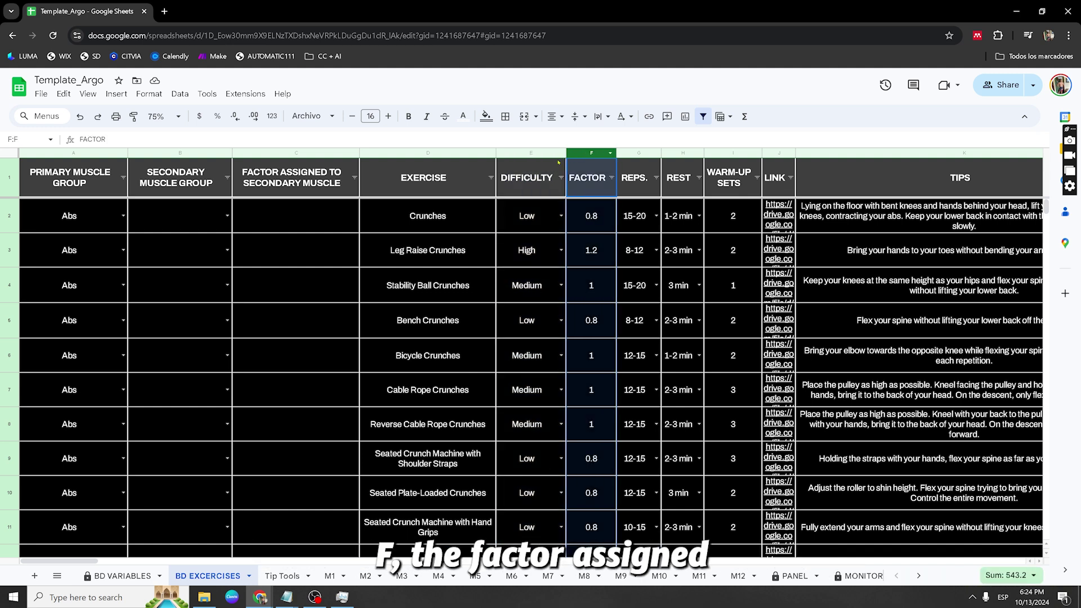
pyautogui.moveTo(529, 215); pyautogui.dragTo(582, 215)
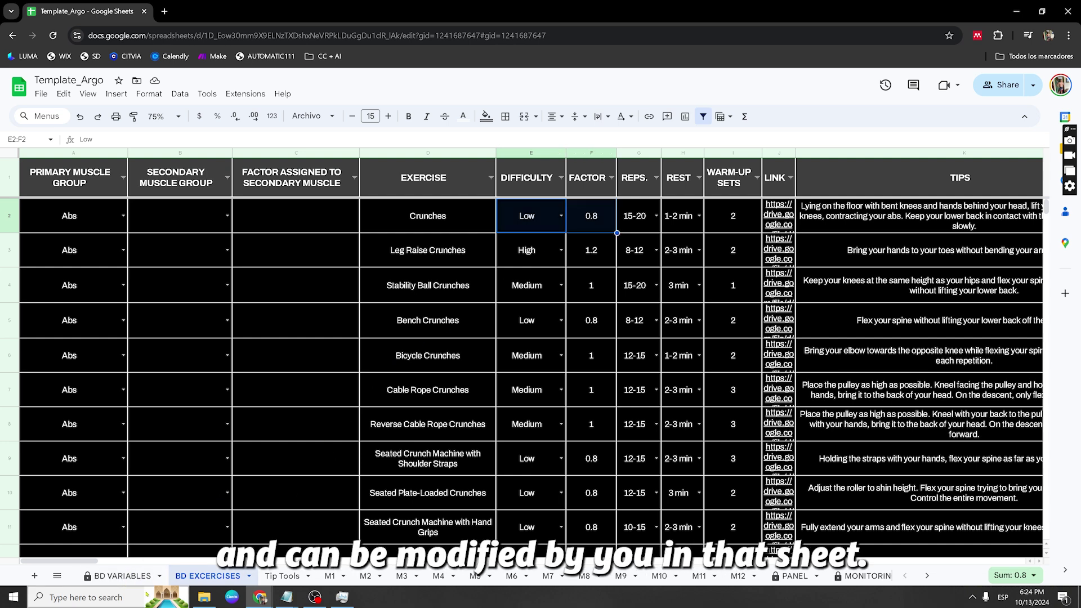
# - Add a Really High difficulty level with a factor of 1.4 below High on the BD VARIABLES sheet
pyautogui.click(124, 576)
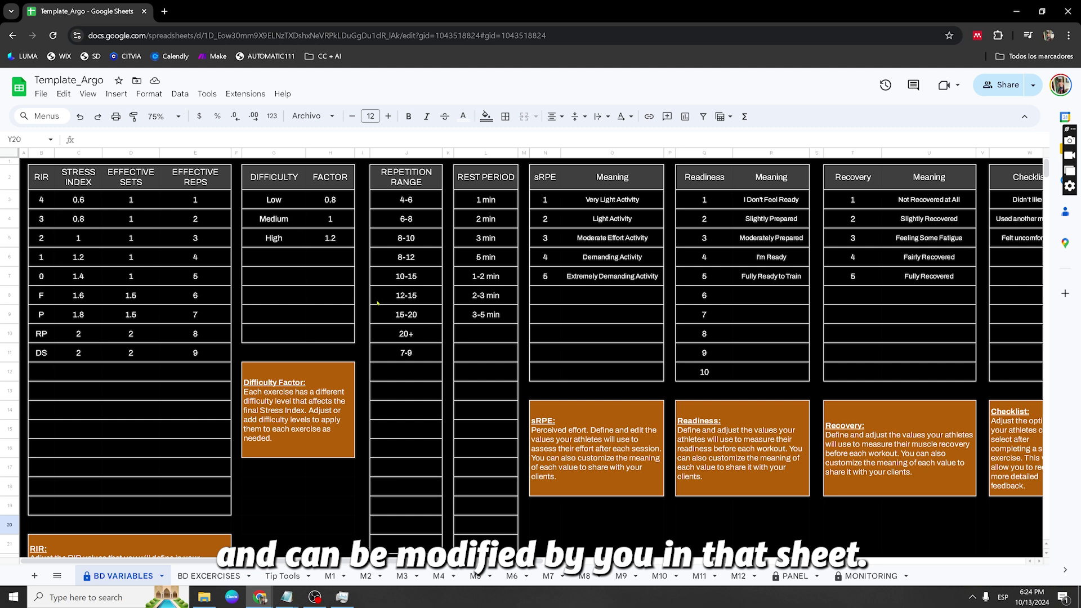
pyautogui.click(265, 258)
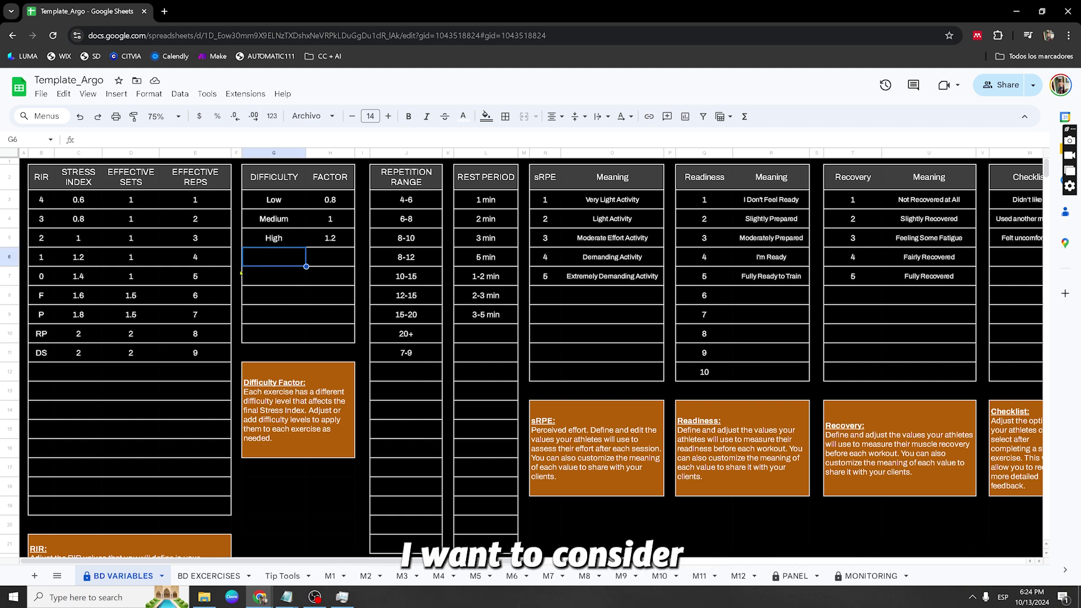
pyautogui.write('Really High')
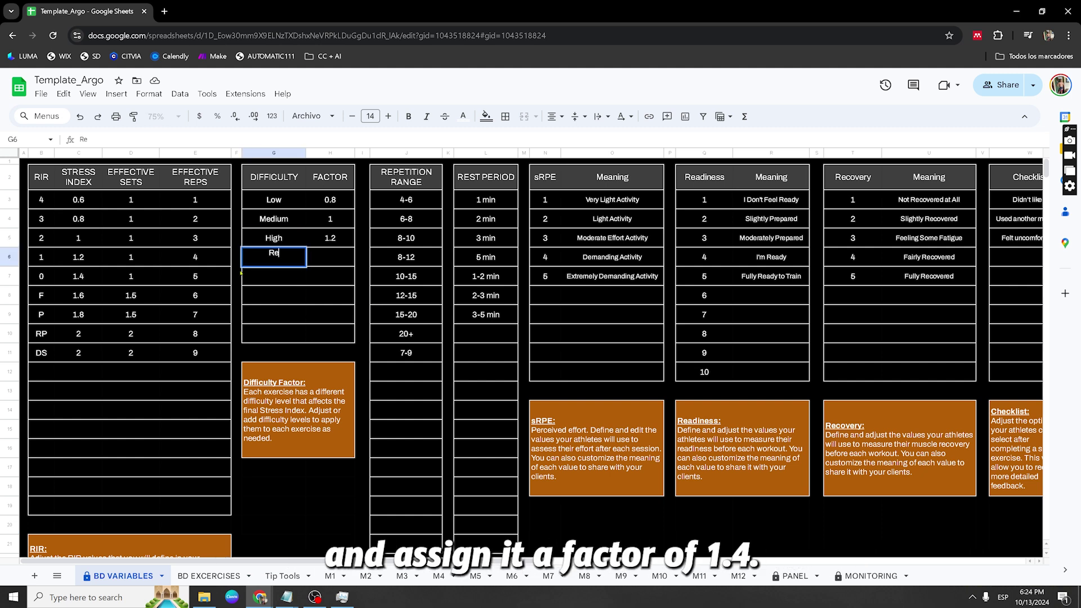
pyautogui.click(326, 256)
pyautogui.write('1.4')
pyautogui.press('Return')
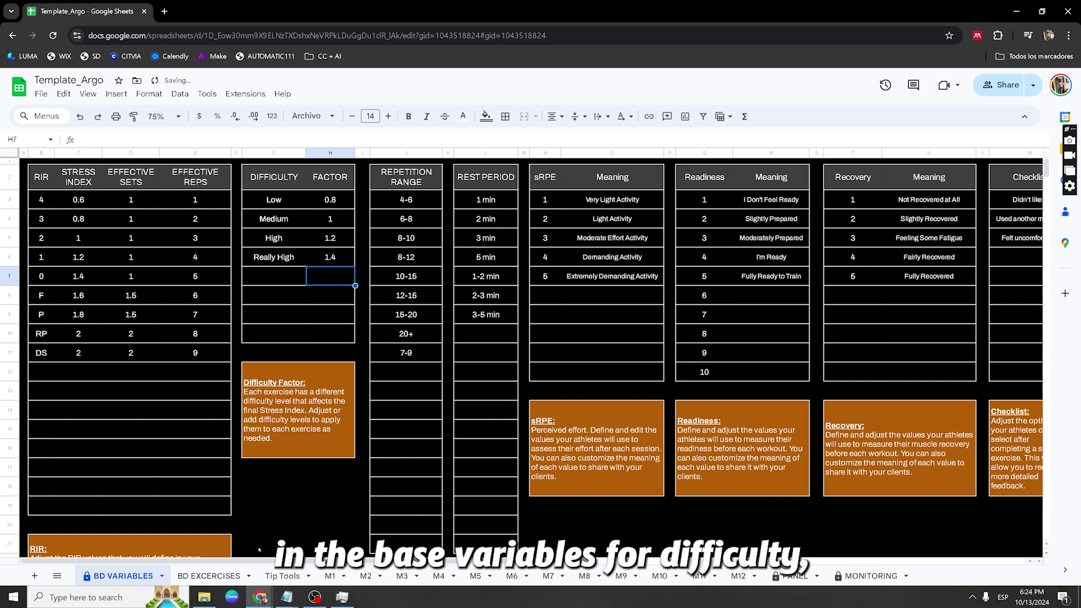
# - Set the difficulty of the Crunches exercise to Really High on the BD EXCERCISES sheet
pyautogui.click(220, 570)
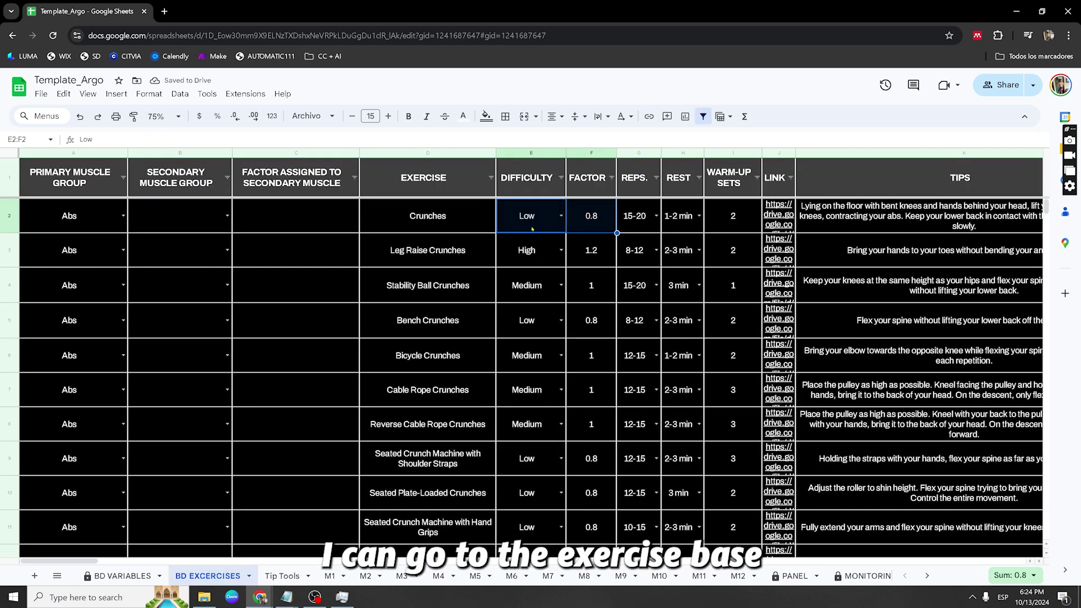
pyautogui.click(561, 215)
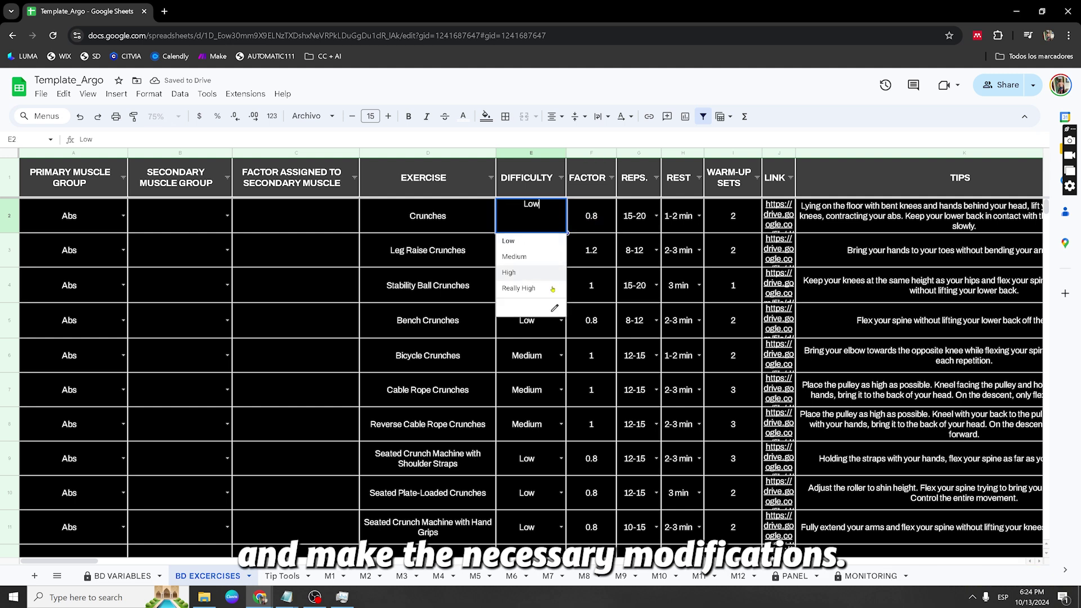
pyautogui.click(541, 289)
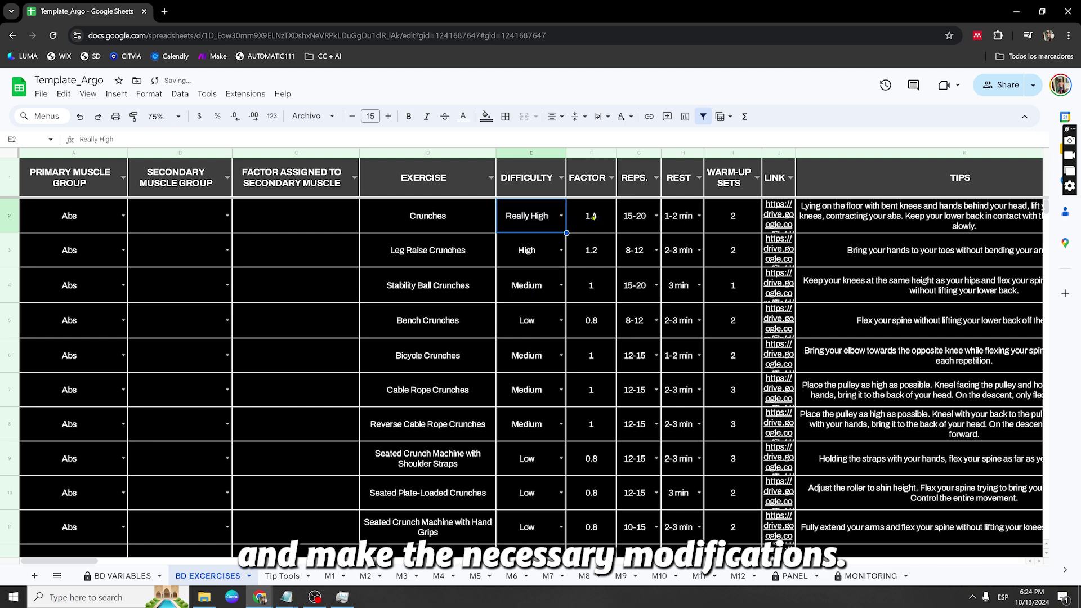
# - Check the repetition and rest choices offered for Crunches and look over the Warm-up Sets column
pyautogui.click(655, 217)
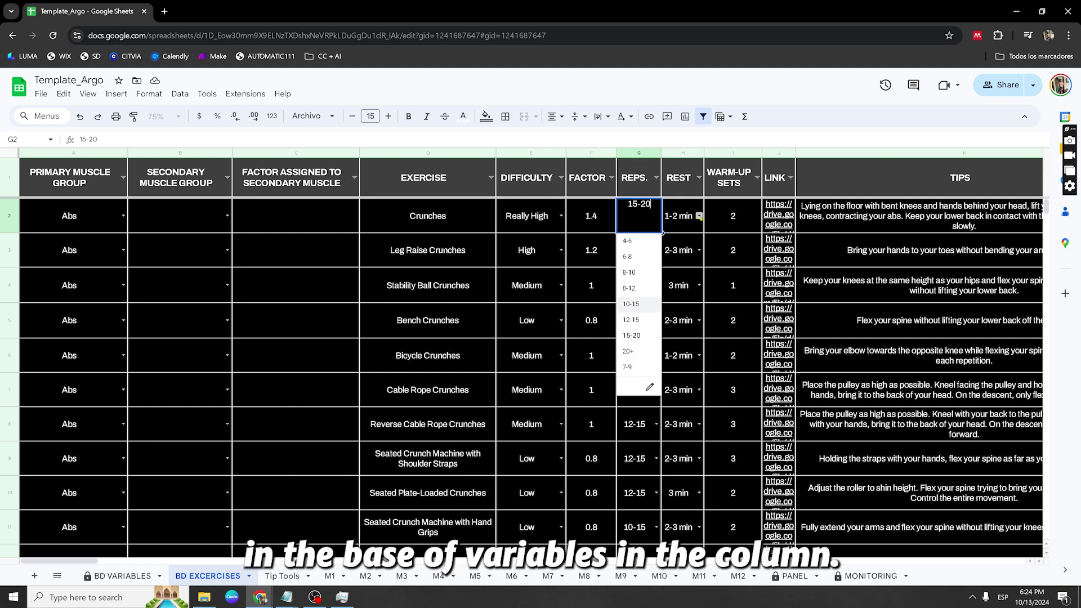
pyautogui.click(698, 215)
pyautogui.click(732, 152)
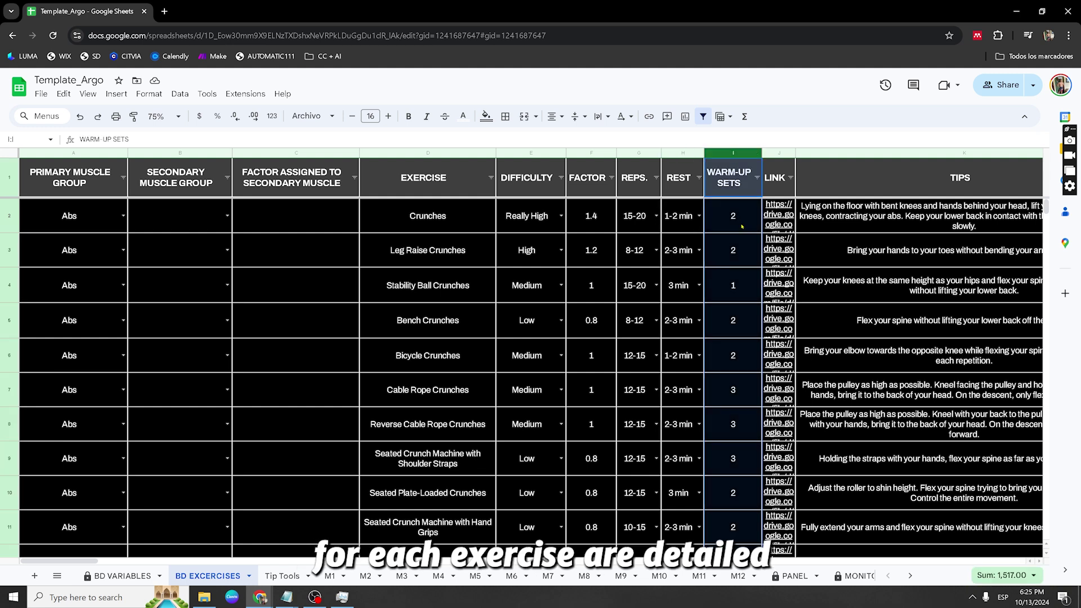
# - View the linked exercise video for Crunches, close it and look at the tip for Leg Raise Crunches
pyautogui.click(837, 218)
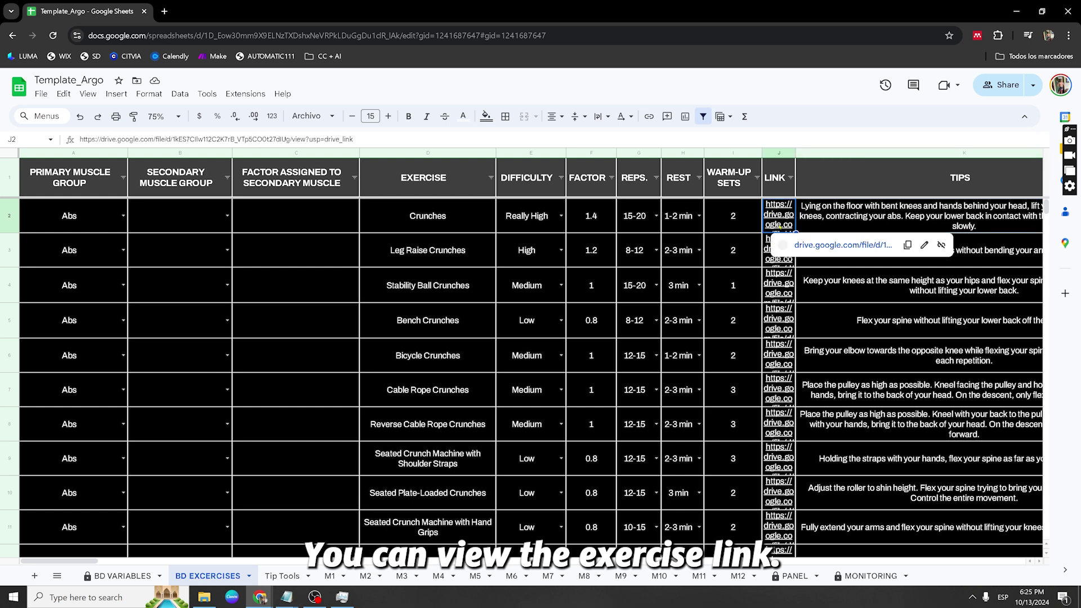
pyautogui.click(816, 244)
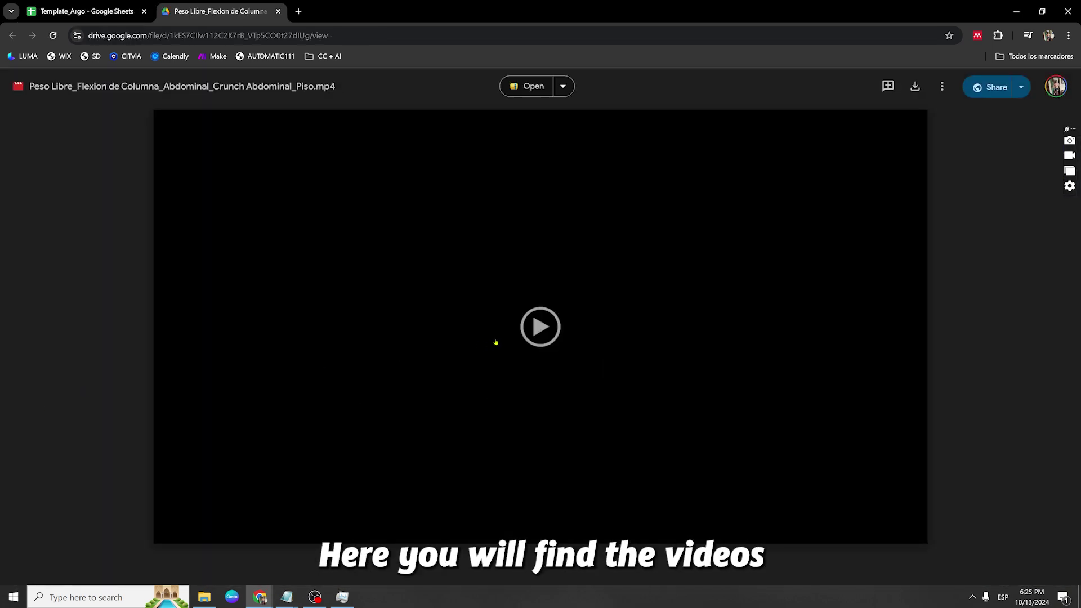
pyautogui.click(514, 350)
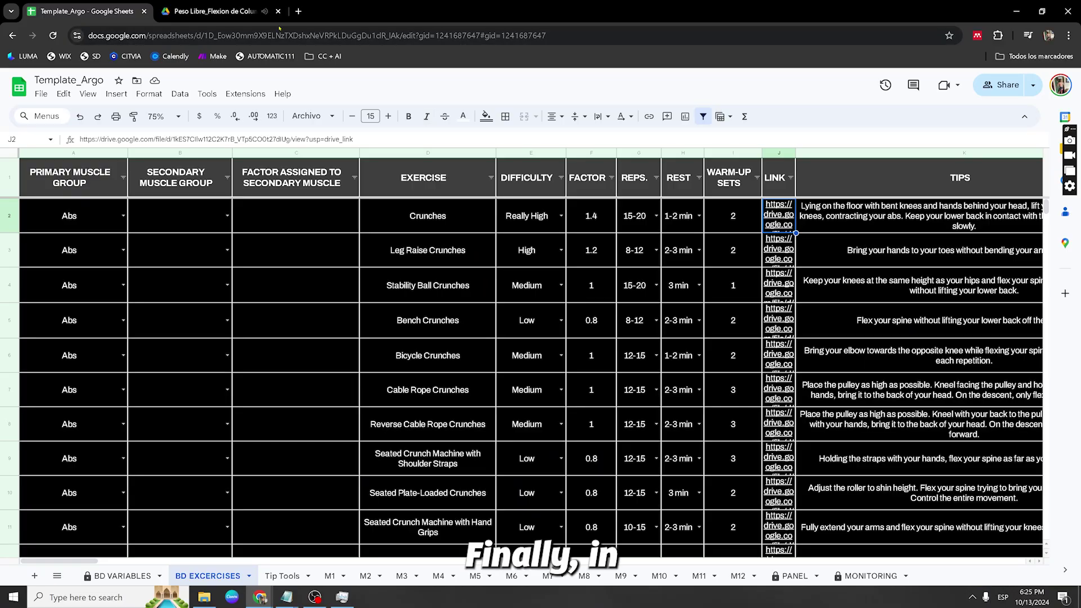
pyautogui.click(277, 12)
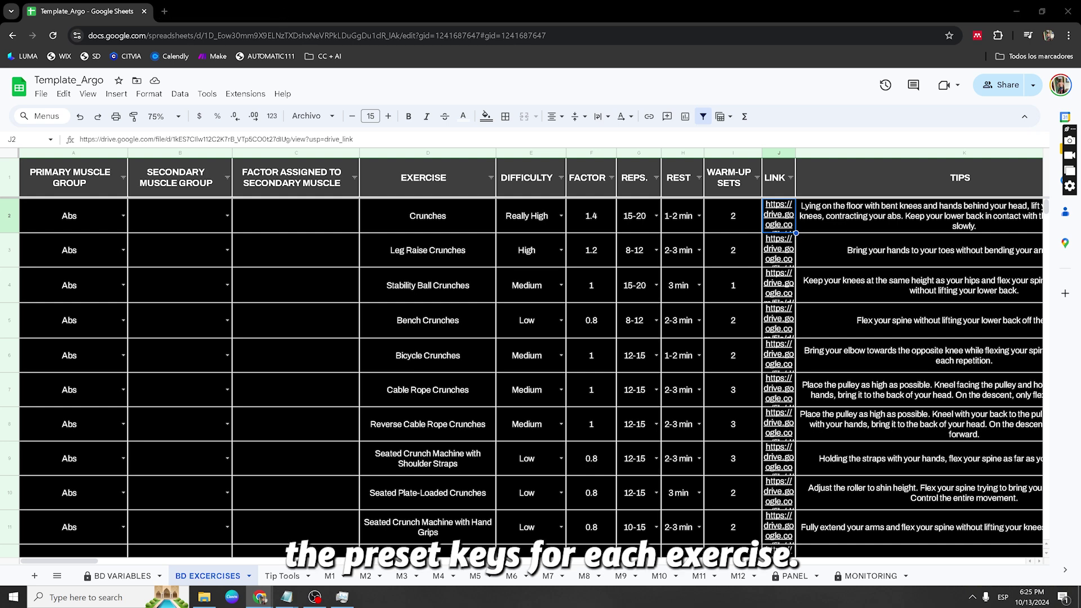
pyautogui.click(923, 285)
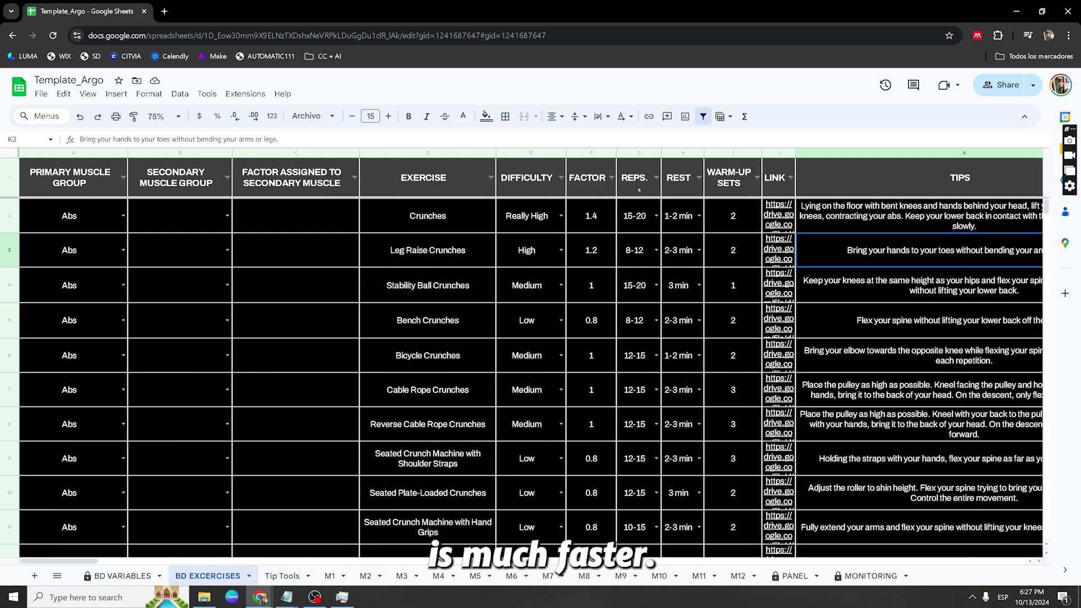
# - Check the filter options offered for the Primary Muscle Group column, leaving the filter as it is
pyautogui.click(123, 178)
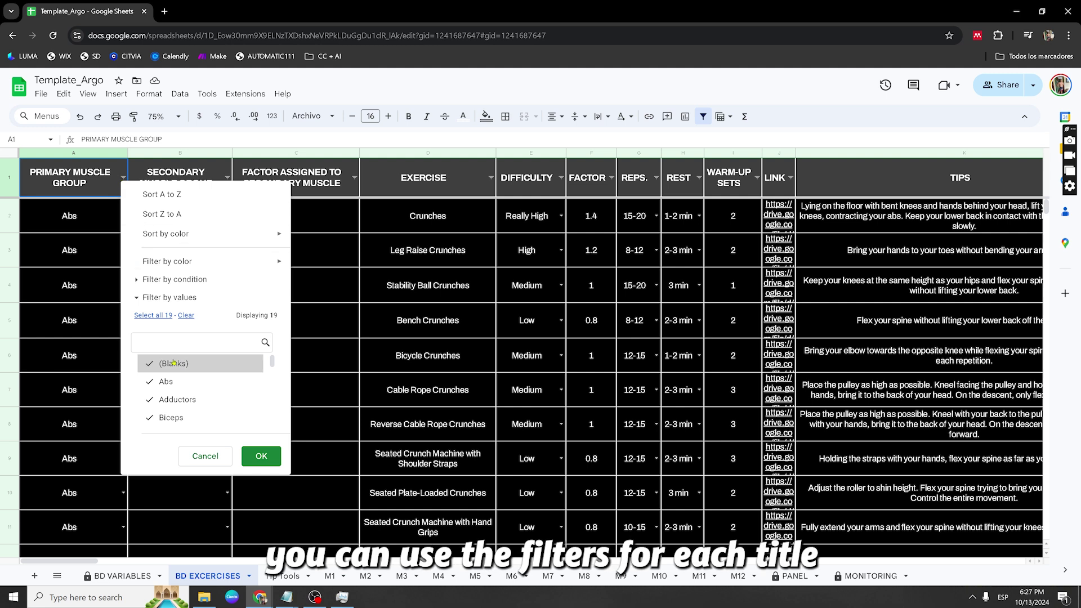
pyautogui.click(396, 353)
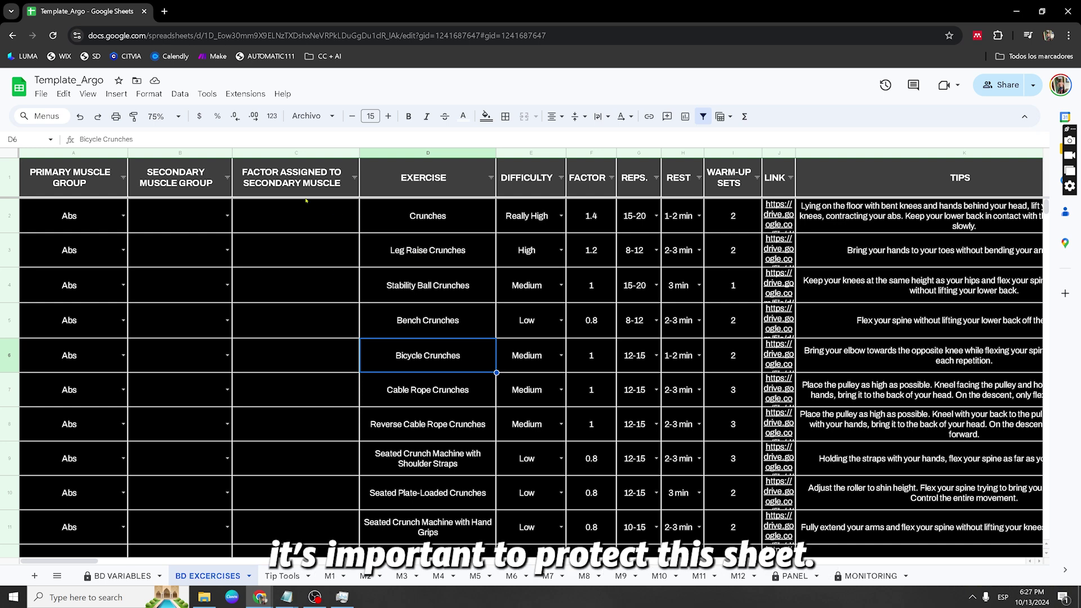
# - Protect cell A1 of the BD VARIABLES sheet, restricting editing to Only you, and close the protection settings
pyautogui.click(174, 94)
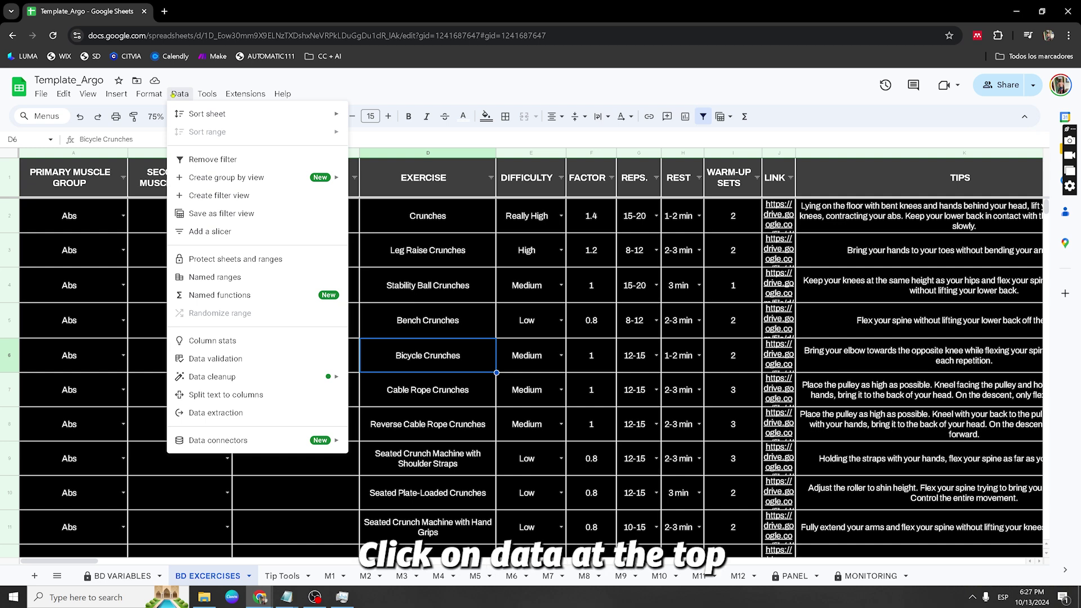
pyautogui.click(206, 257)
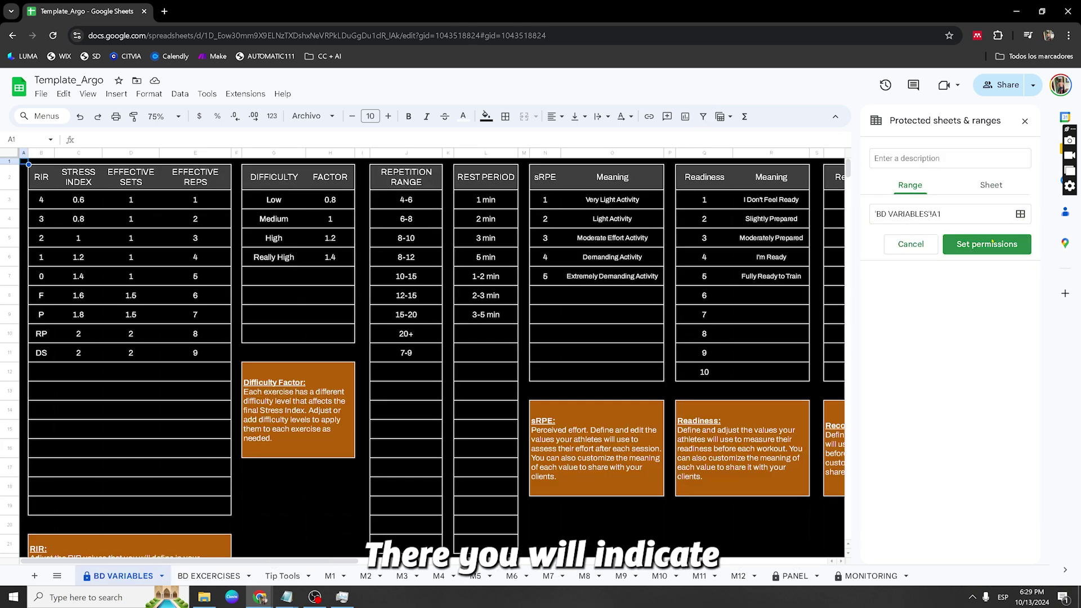
pyautogui.click(986, 241)
pyautogui.click(550, 337)
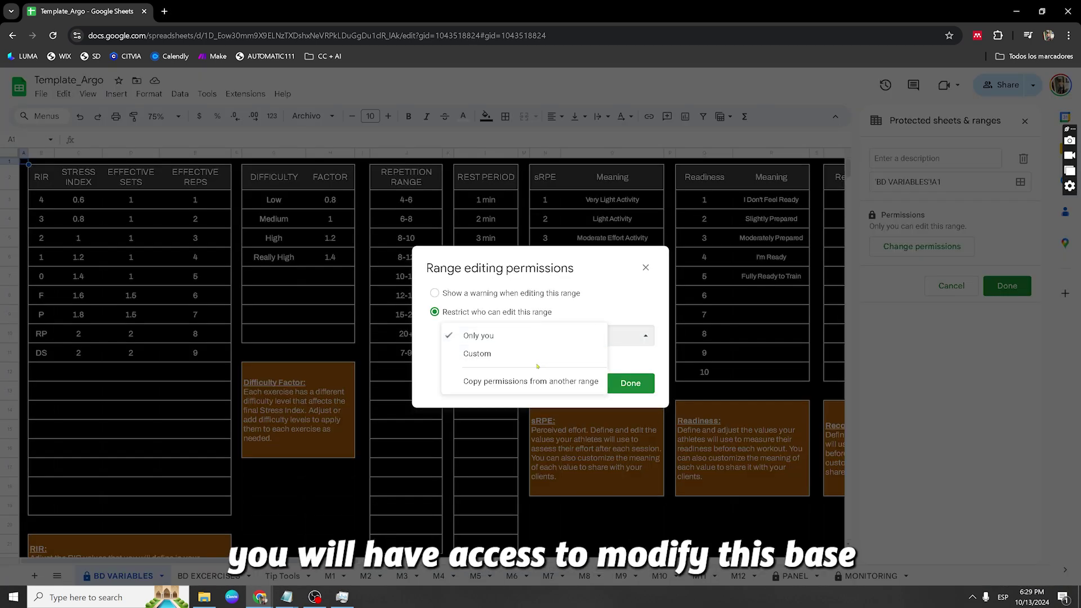
pyautogui.click(479, 335)
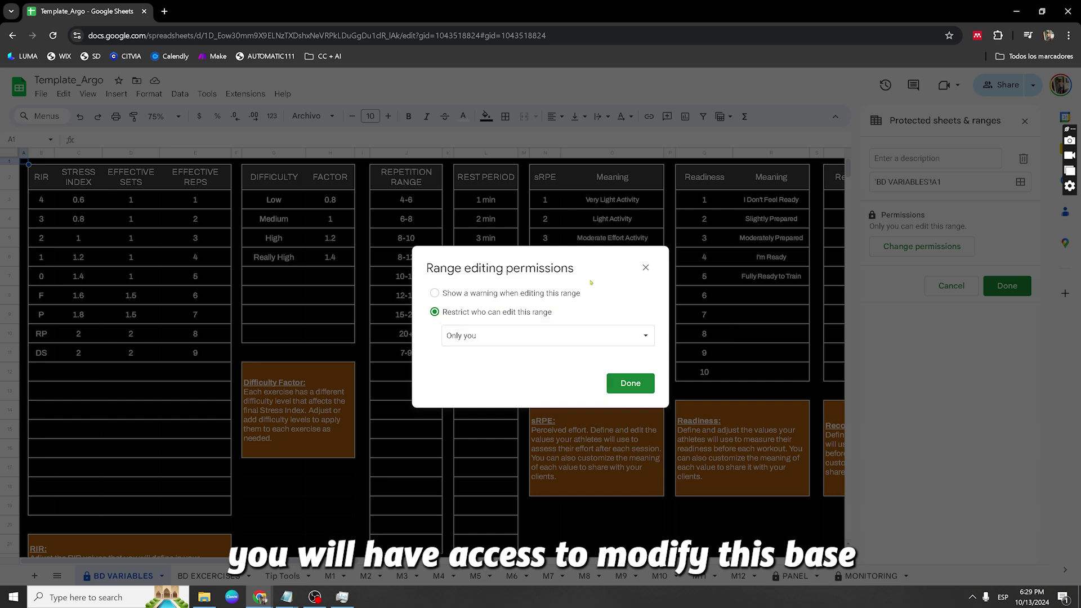
pyautogui.click(629, 383)
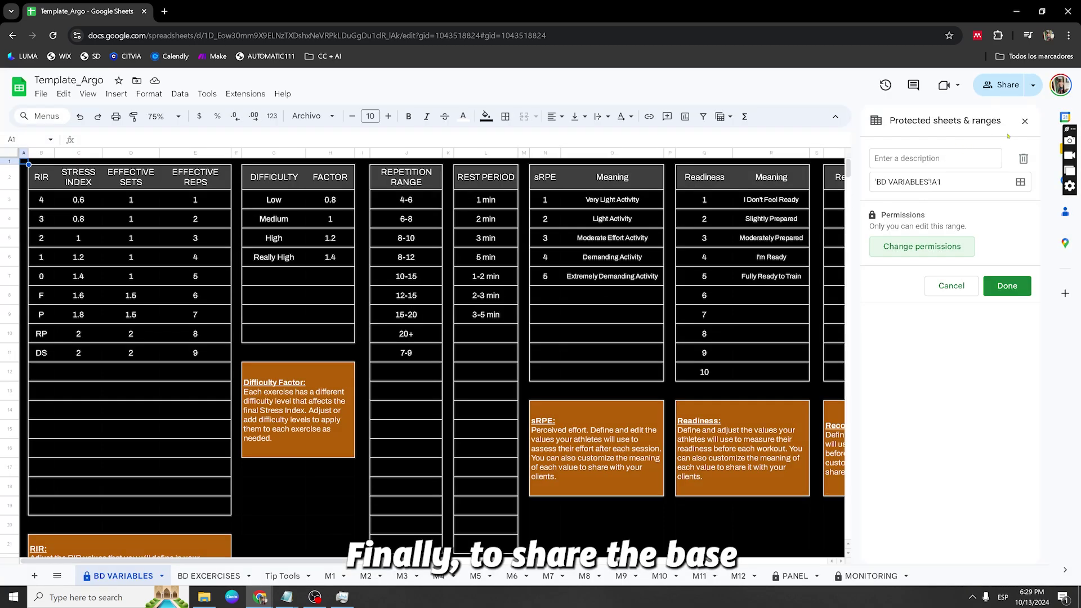
pyautogui.click(1024, 121)
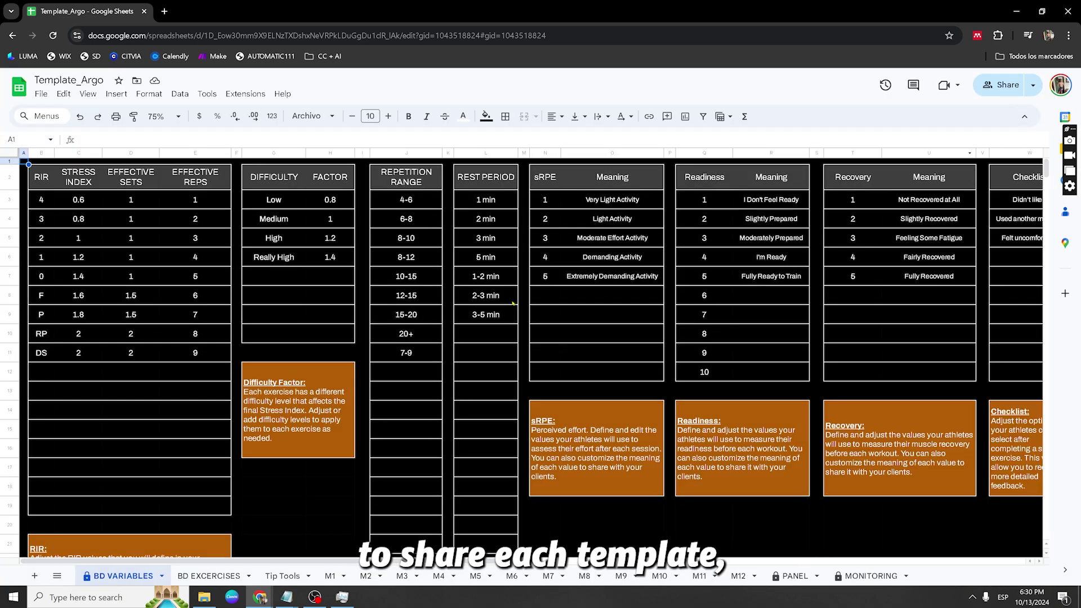
# - Hide the BD EXCERCISES sheet from the workbook
pyautogui.click(232, 570)
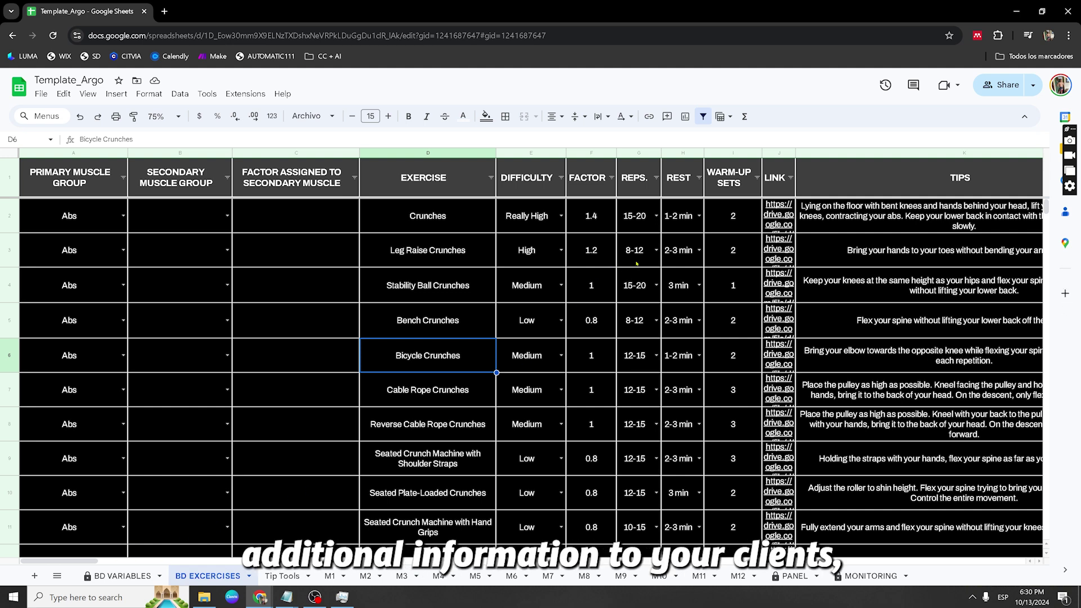
pyautogui.click(670, 254)
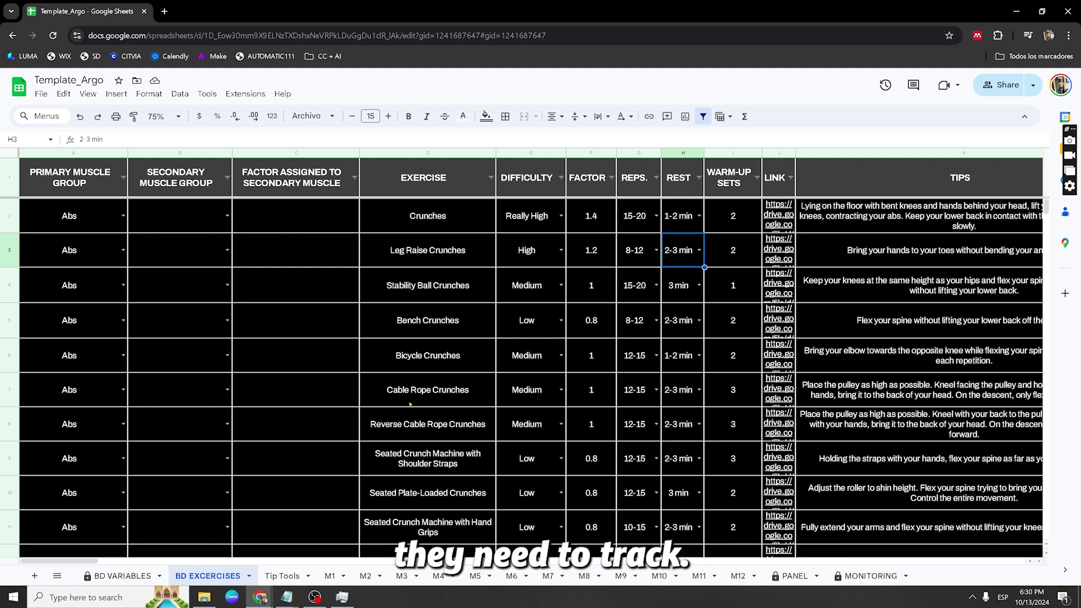
pyautogui.rightClick(221, 576)
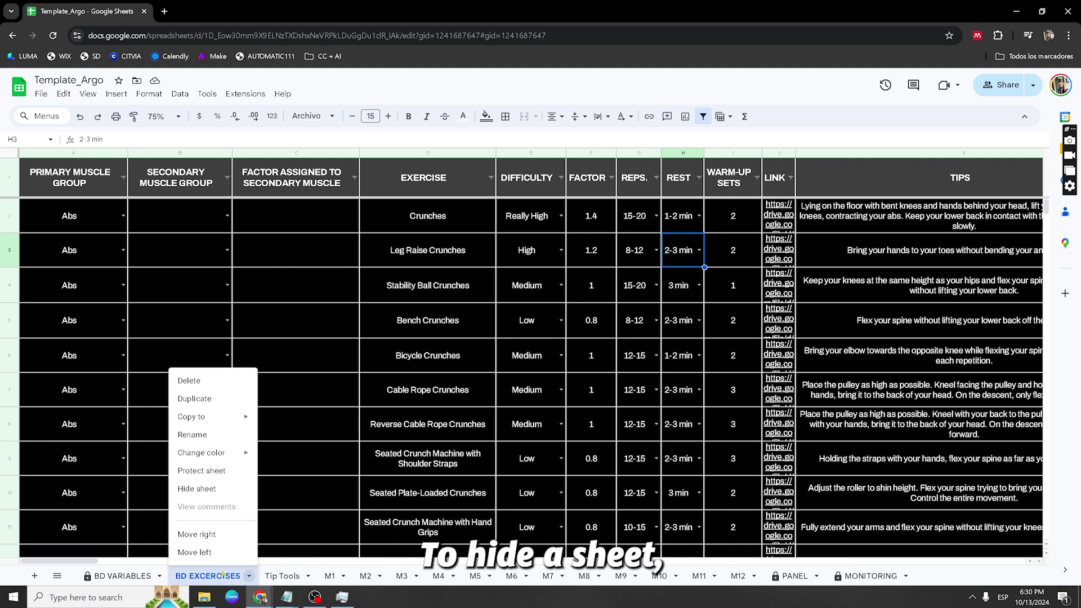
pyautogui.click(221, 488)
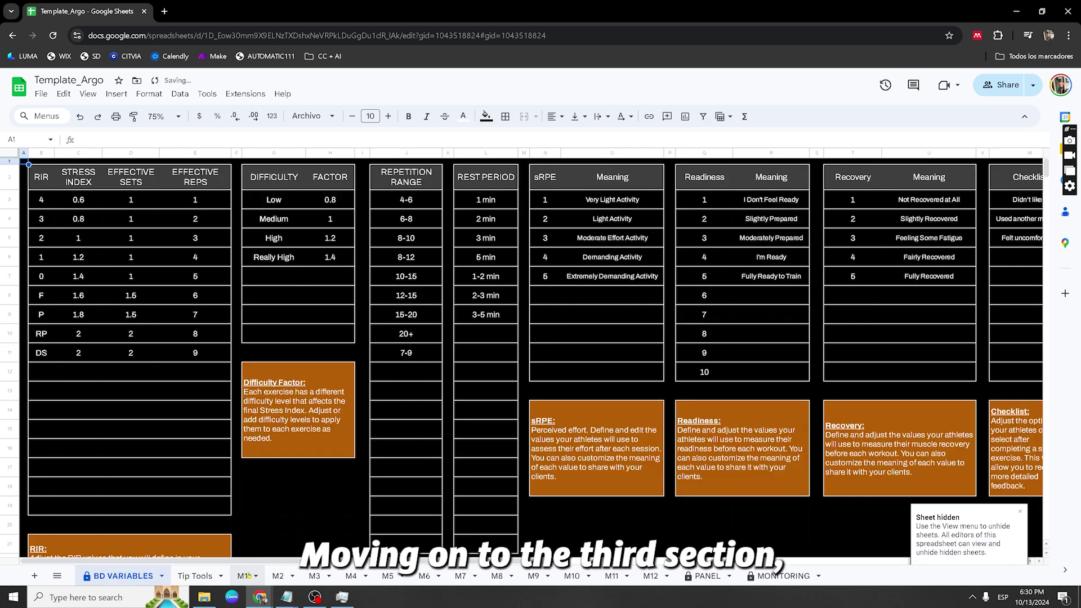
# - Replace the Name placeholder under Microcycle 1 on the M1 sheet with Client 1
pyautogui.click(242, 576)
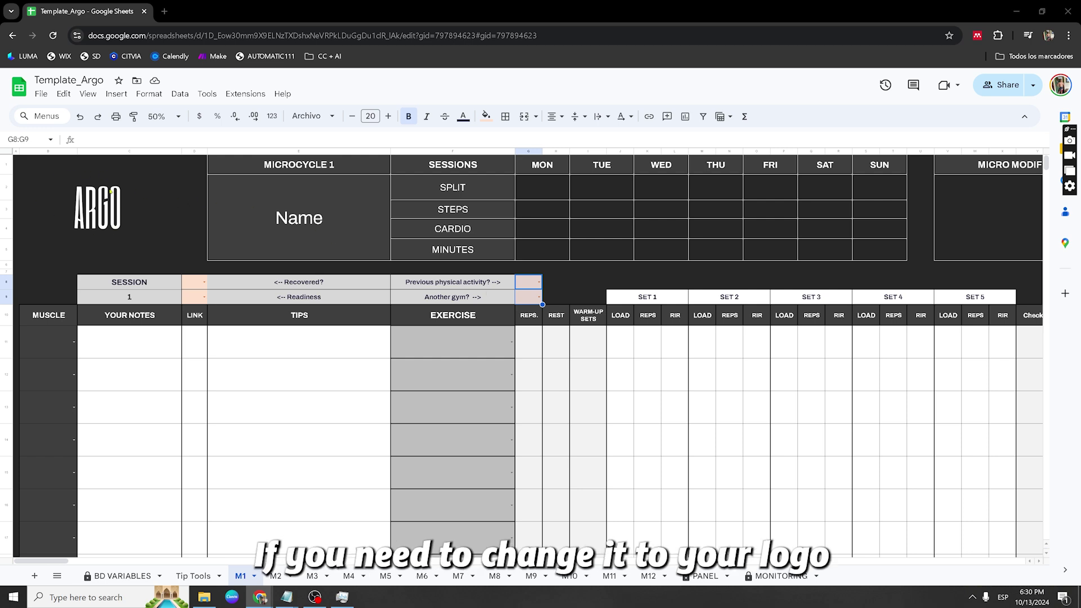
pyautogui.click(73, 203)
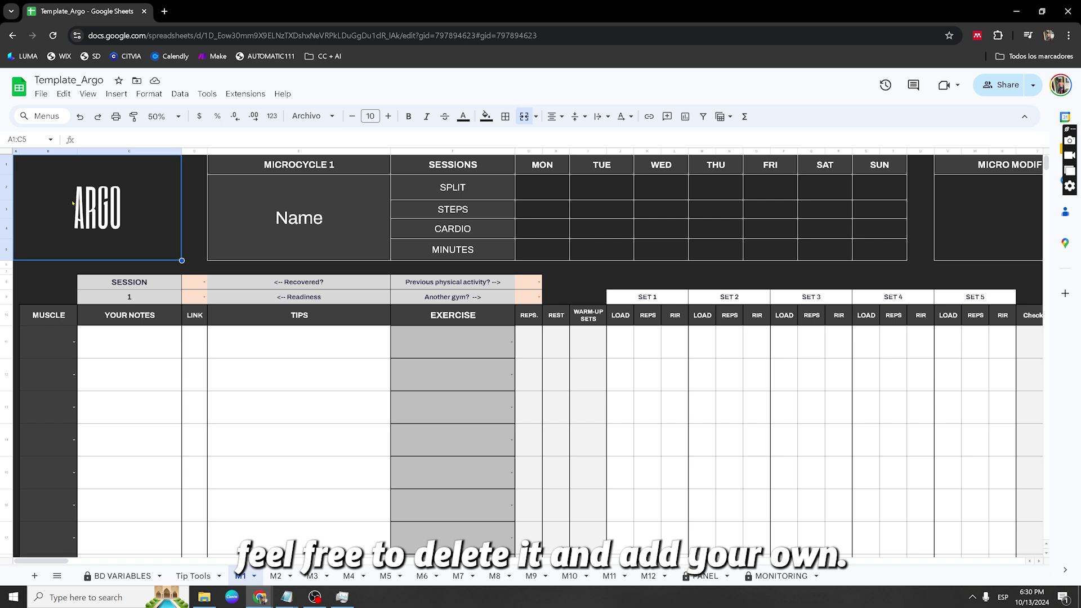
pyautogui.click(322, 224)
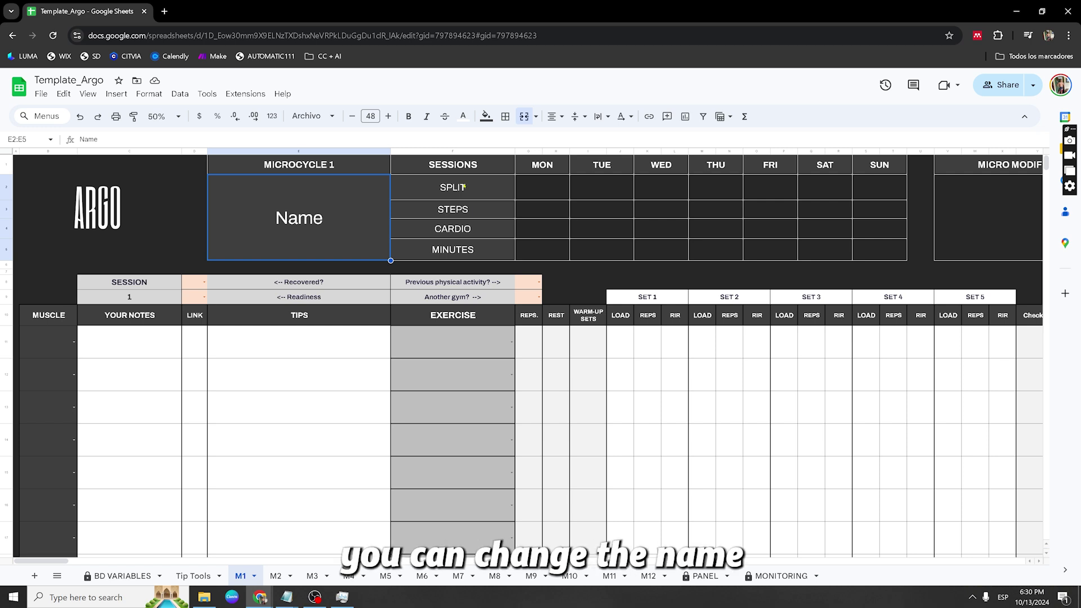
pyautogui.write('Client 1')
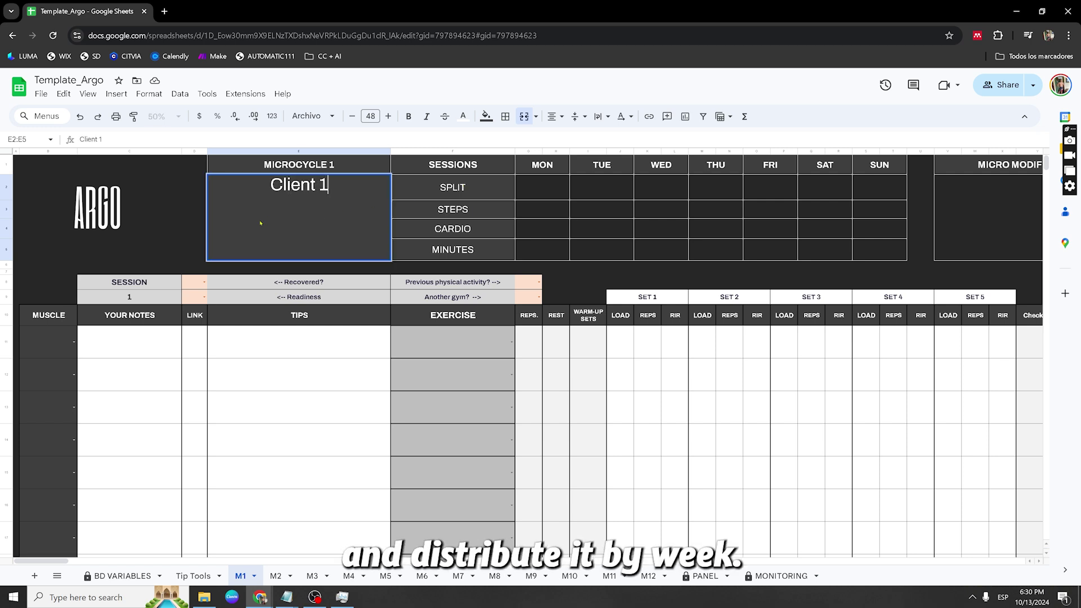
pyautogui.press('Return')
# - Paste the weekly plan into the sessions table: FULL BODY with 15 minutes of Bicycle on MON, WED and FRI, and 5000 steps daily
pyautogui.click(544, 186)
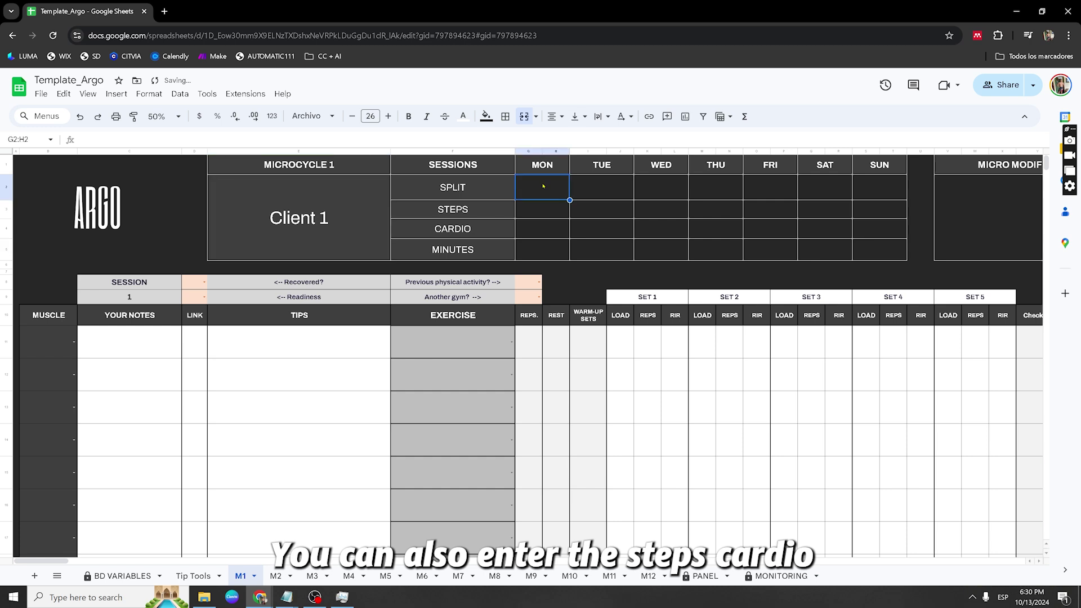
pyautogui.moveTo(536, 208); pyautogui.dragTo(863, 207)
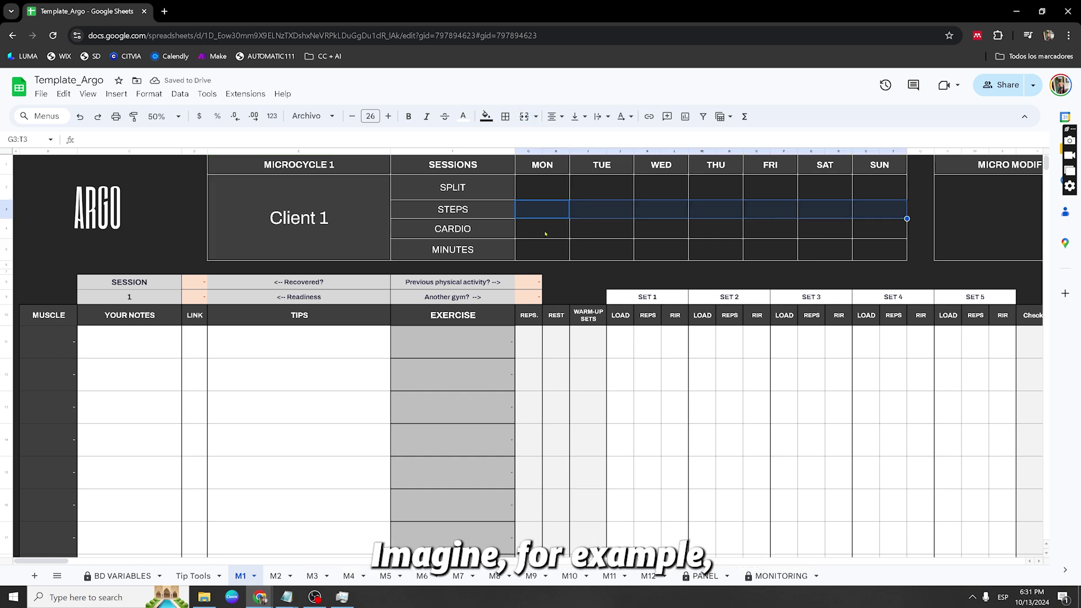
pyautogui.moveTo(546, 232); pyautogui.dragTo(878, 231)
pyautogui.hotkey('ctrl', 'v')
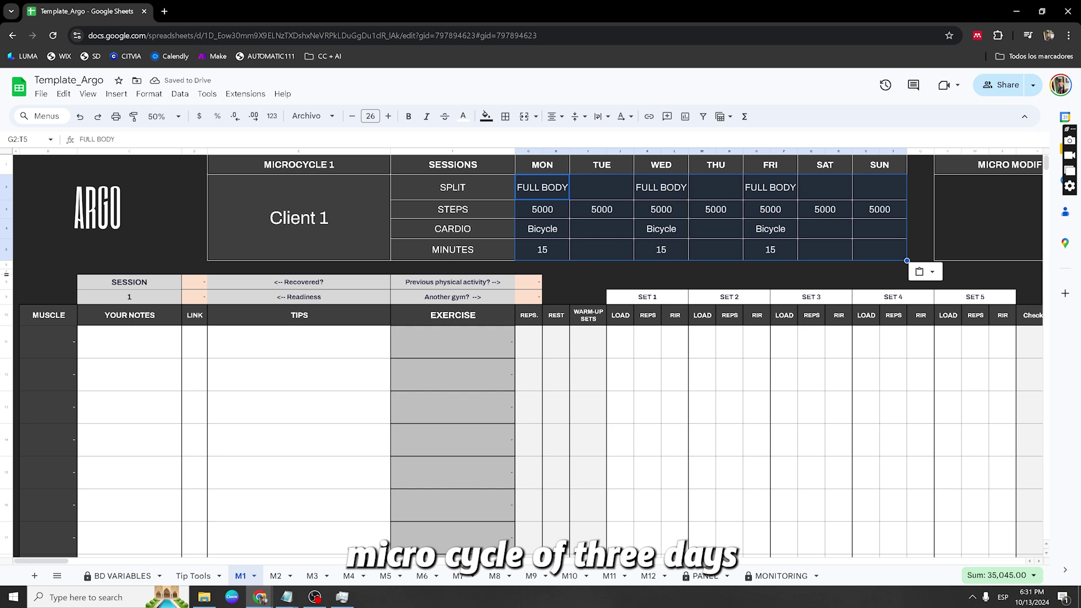
# - Review the Monday, Wednesday and Friday sessions, the daily steps row and the Micro Modifications box
pyautogui.click(453, 187)
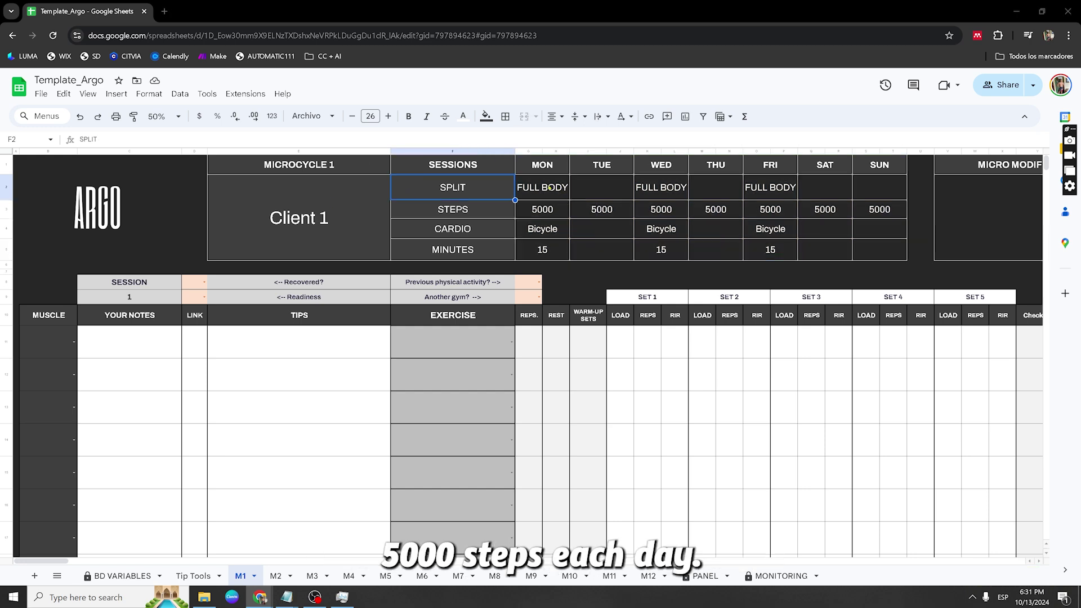
pyautogui.moveTo(550, 187); pyautogui.dragTo(544, 251)
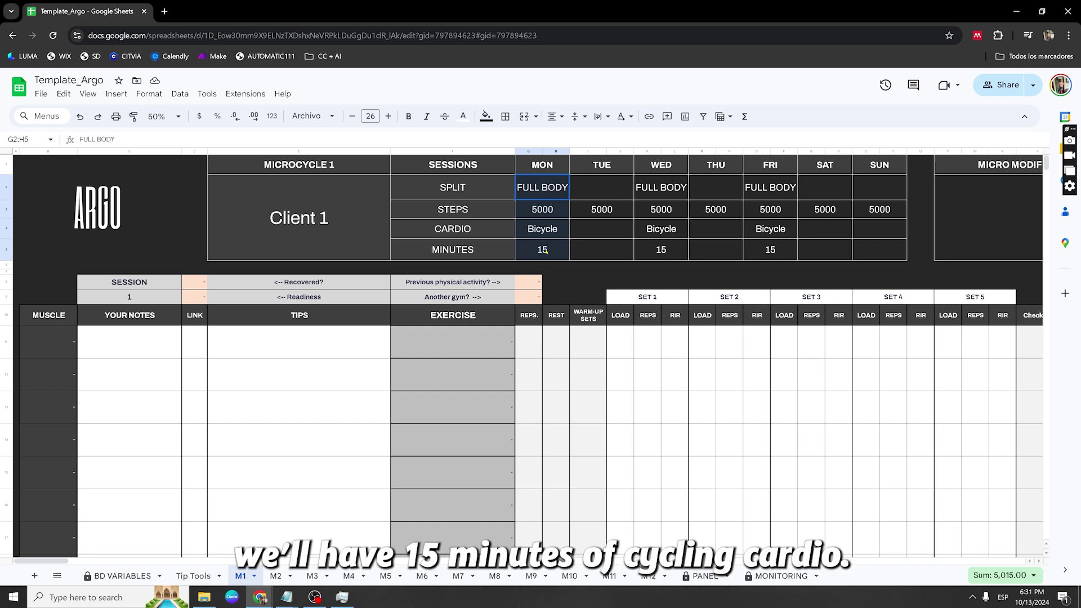
pyautogui.moveTo(649, 185); pyautogui.dragTo(661, 250)
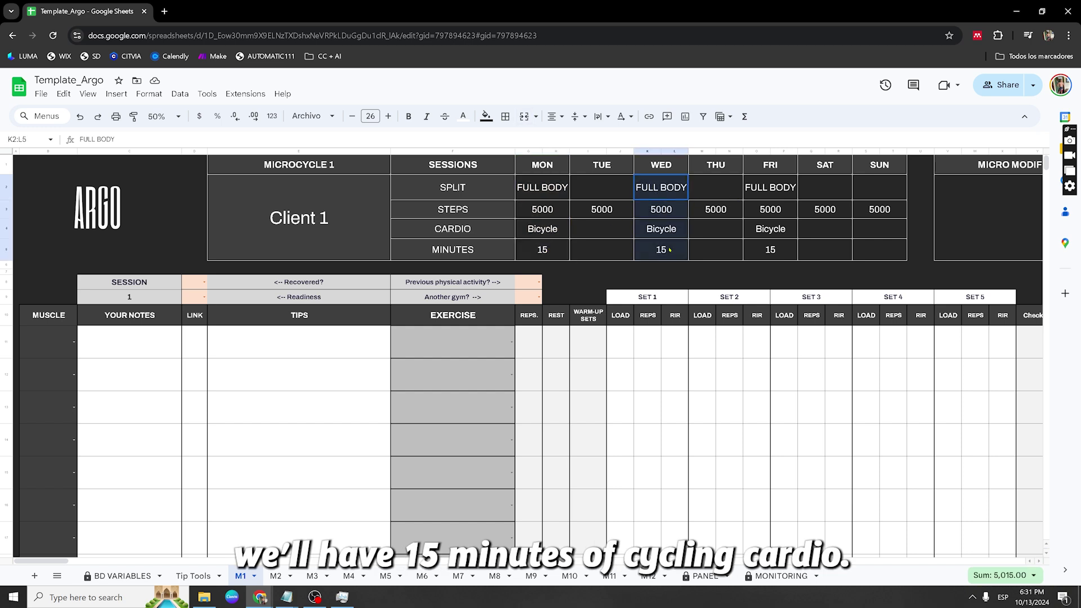
pyautogui.moveTo(769, 188); pyautogui.dragTo(765, 252)
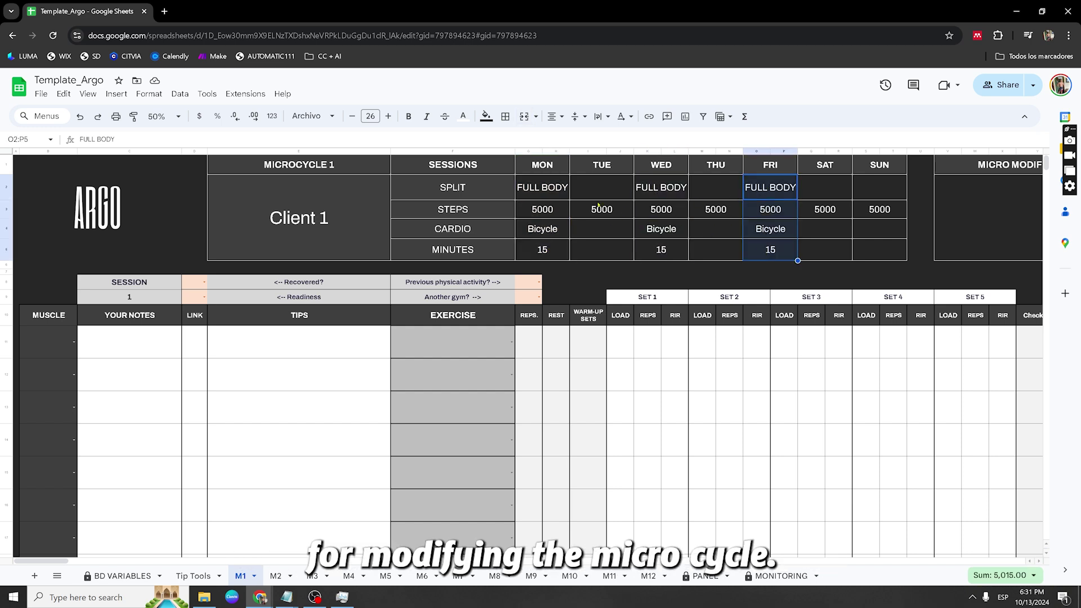
pyautogui.moveTo(544, 206); pyautogui.dragTo(862, 211)
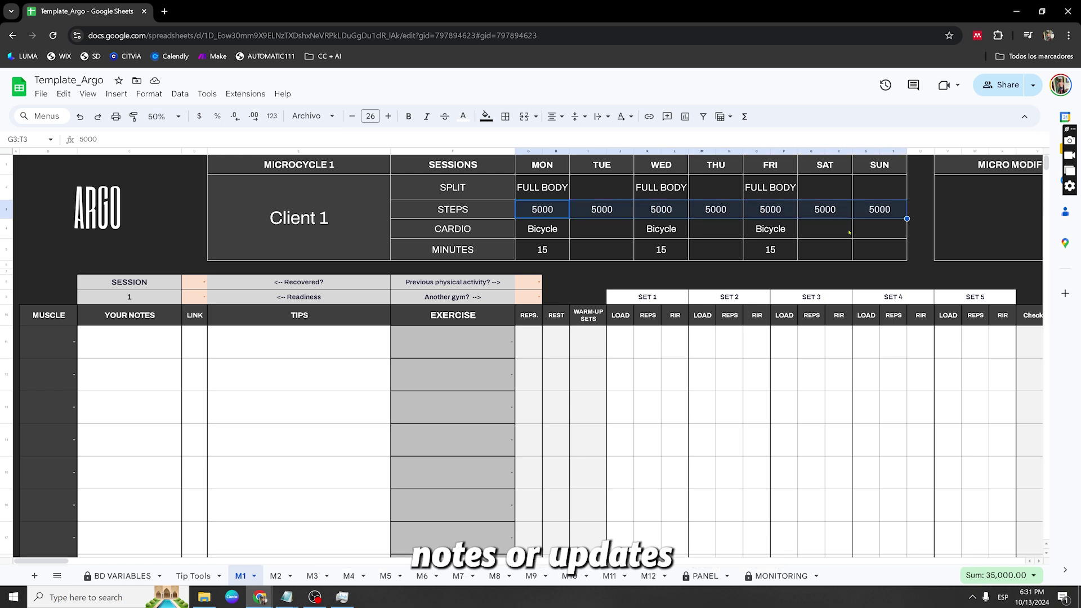
pyautogui.click(985, 225)
pyautogui.hscroll(6, 586, 235)
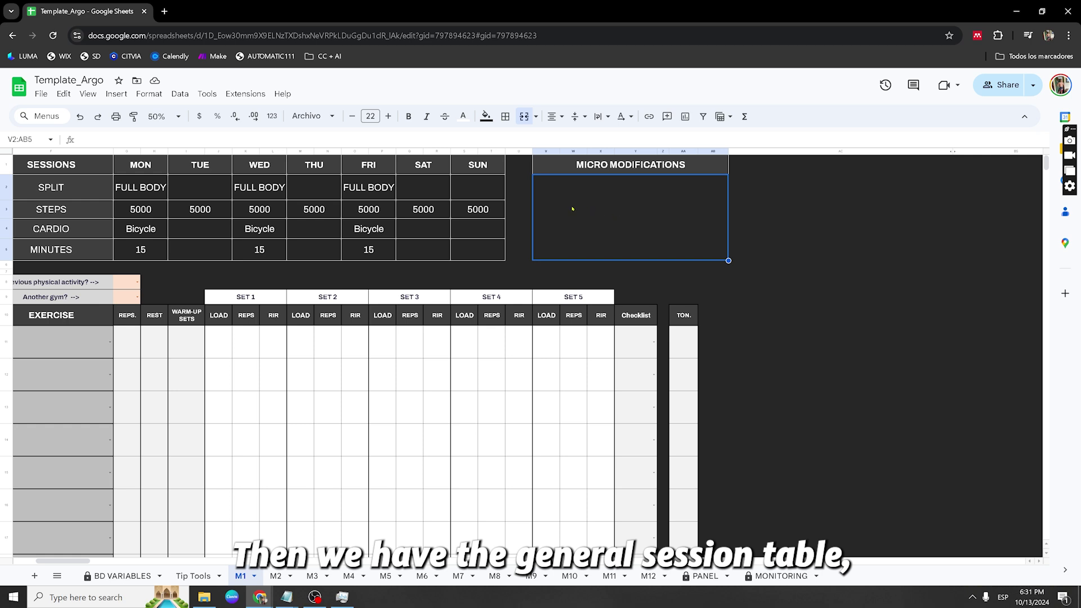
# - Examine the session 1 header fields for recovery, readiness, previous activity and gym, and view the choices for Recovered
pyautogui.hscroll(-6, 581, 214)
pyautogui.scroll(-1, 581, 213)
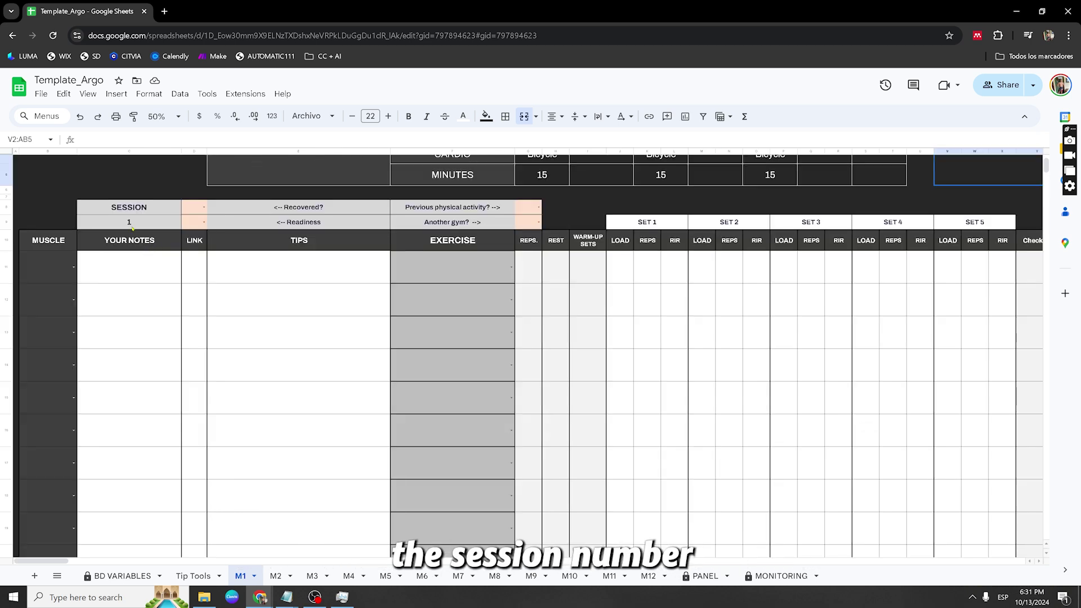
pyautogui.moveTo(129, 207); pyautogui.dragTo(131, 234)
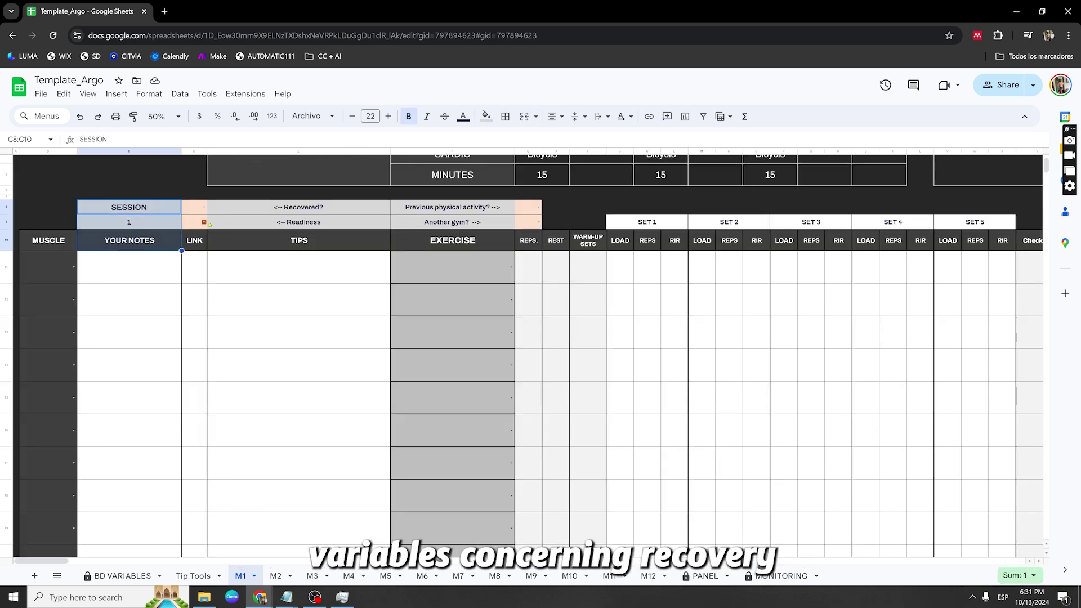
pyautogui.moveTo(507, 210); pyautogui.dragTo(466, 236)
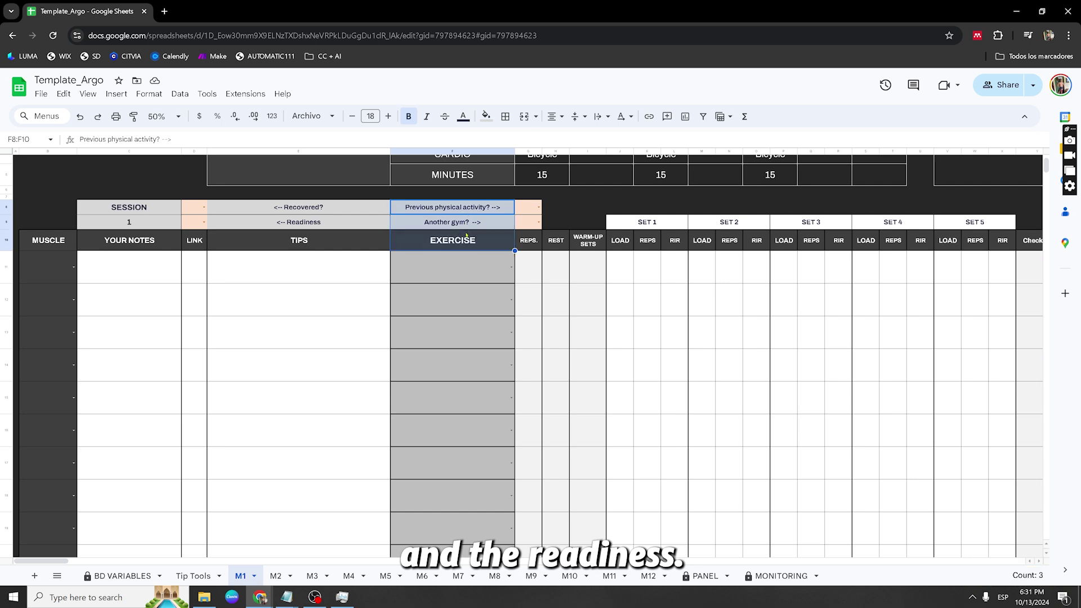
pyautogui.click(293, 208)
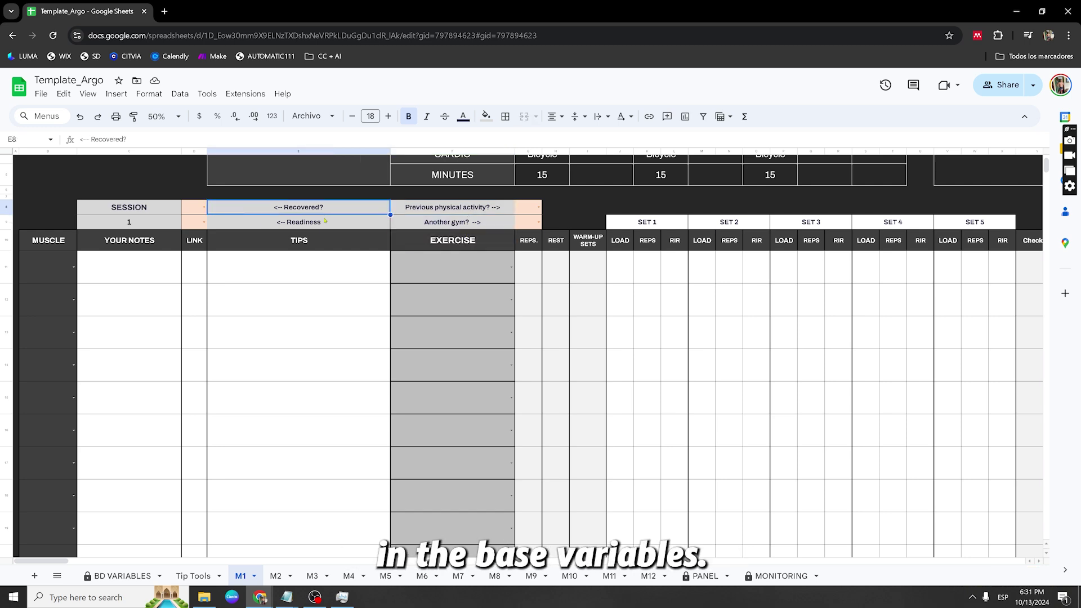
pyautogui.click(203, 207)
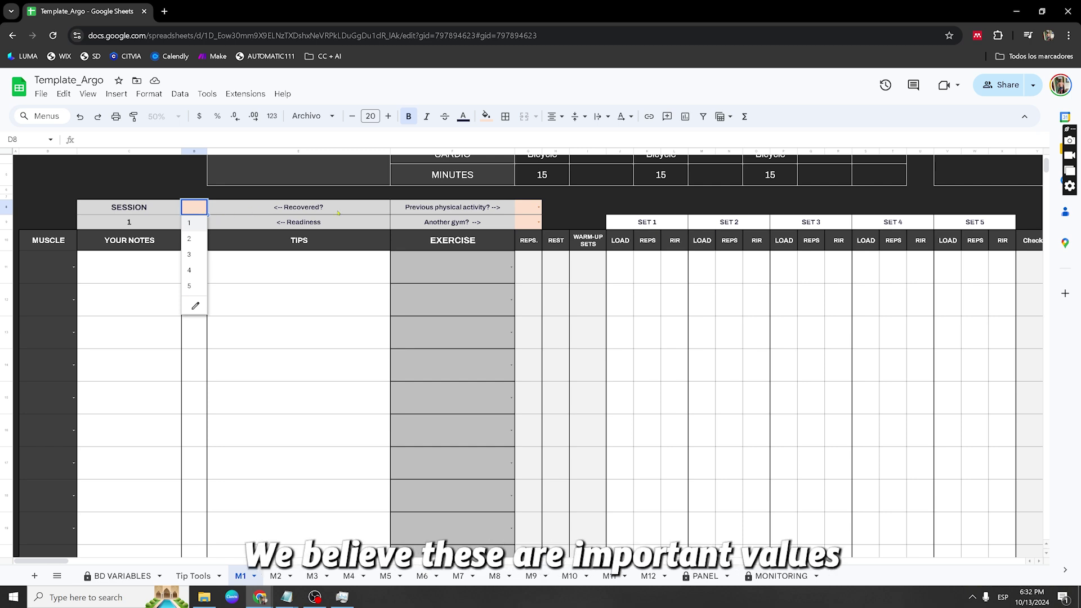
# - Set both Previous physical activity and Another gym to NO for session 1
pyautogui.click(536, 206)
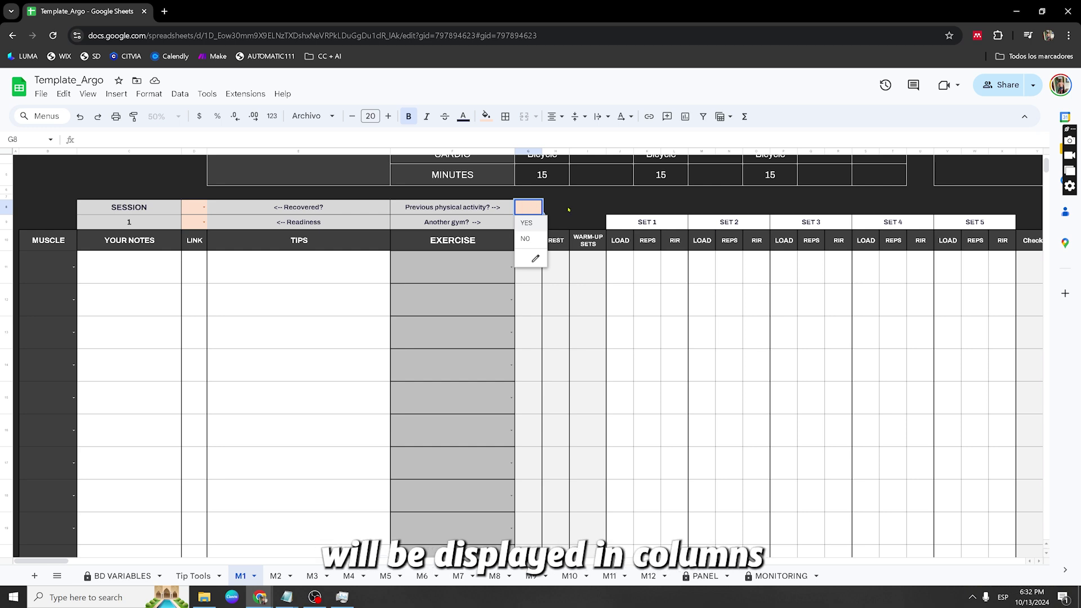
pyautogui.click(525, 239)
pyautogui.click(538, 222)
pyautogui.click(525, 253)
# - Examine the session 1 table headings from Muscle, Your Notes and Link through Exercise, Reps, Rest, Warm-up Sets, Set 1 and Checklist
pyautogui.click(49, 240)
pyautogui.click(114, 239)
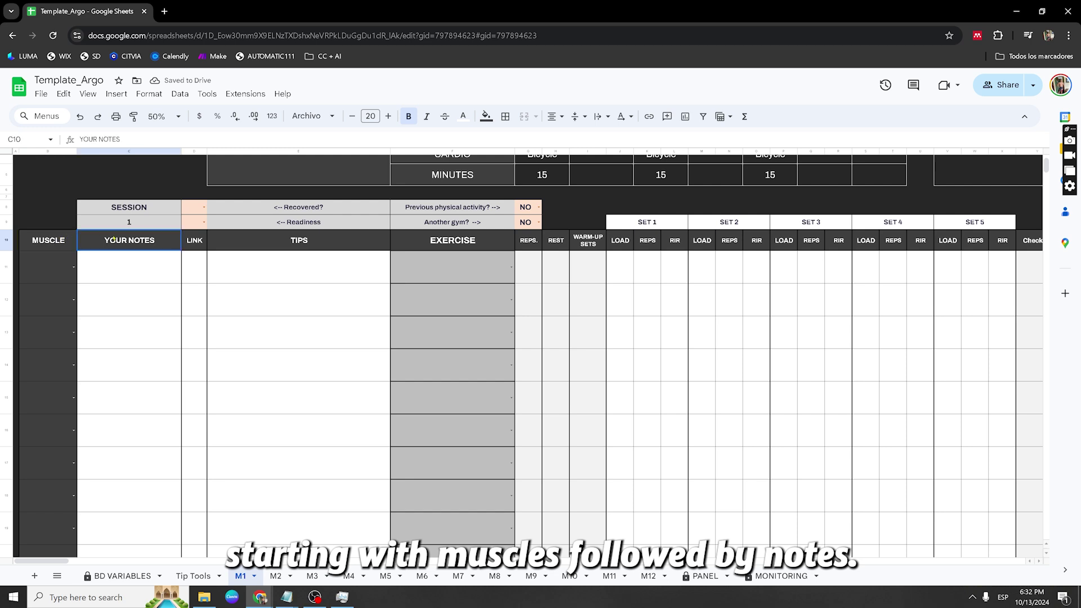
pyautogui.click(194, 239)
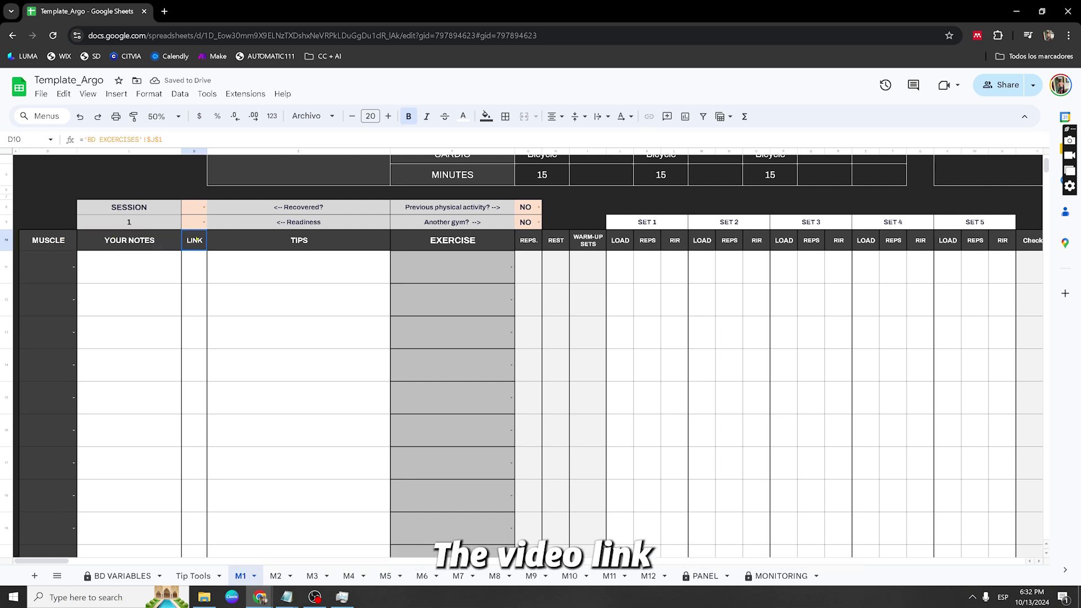
pyautogui.click(338, 240)
pyautogui.click(484, 239)
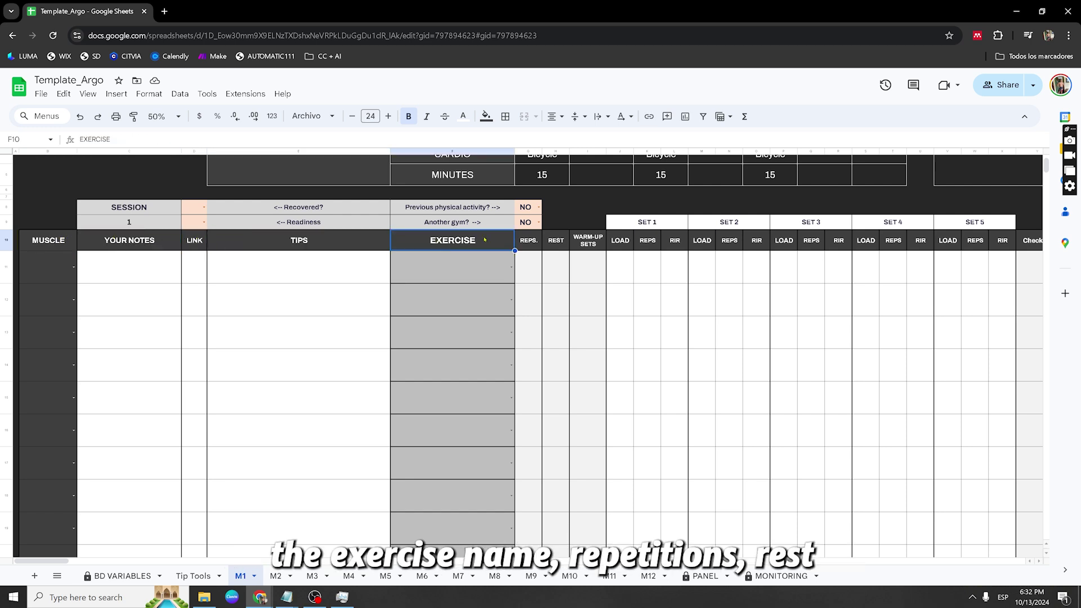
pyautogui.click(527, 241)
pyautogui.click(560, 241)
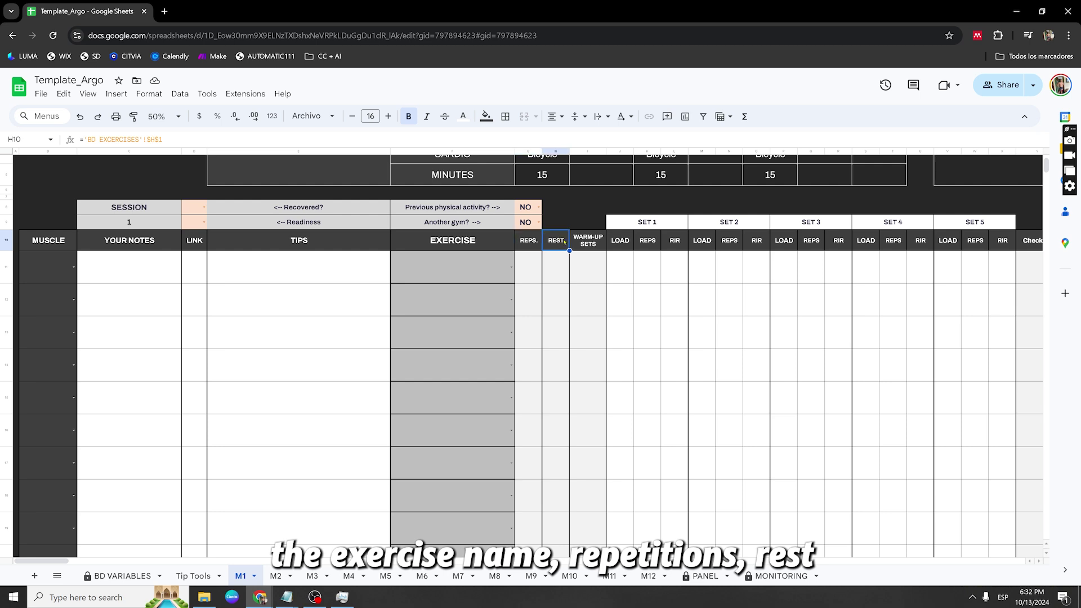
pyautogui.click(596, 244)
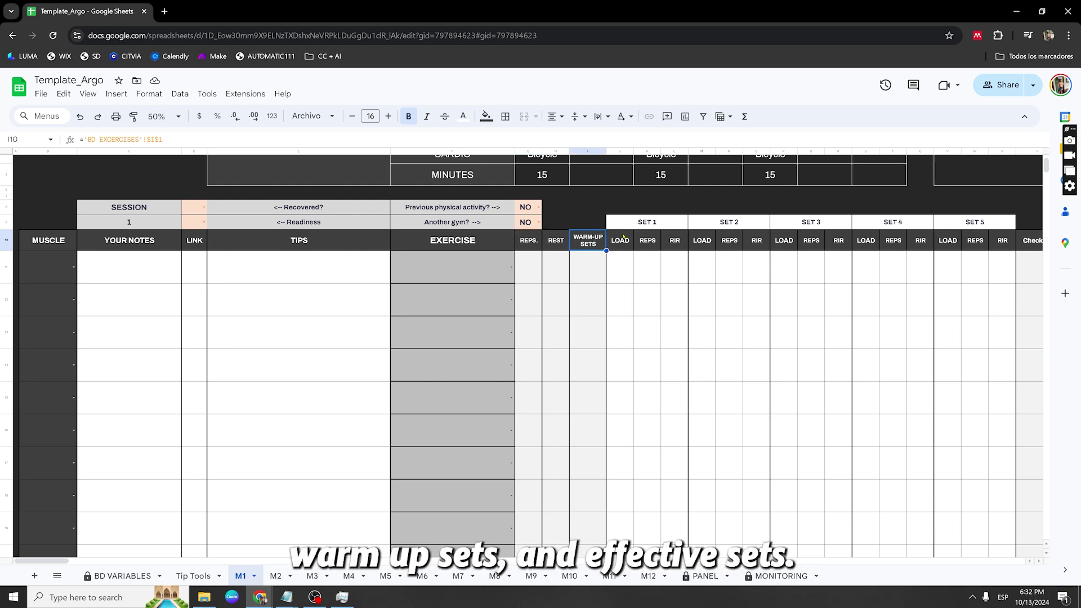
pyautogui.moveTo(622, 223); pyautogui.dragTo(672, 269)
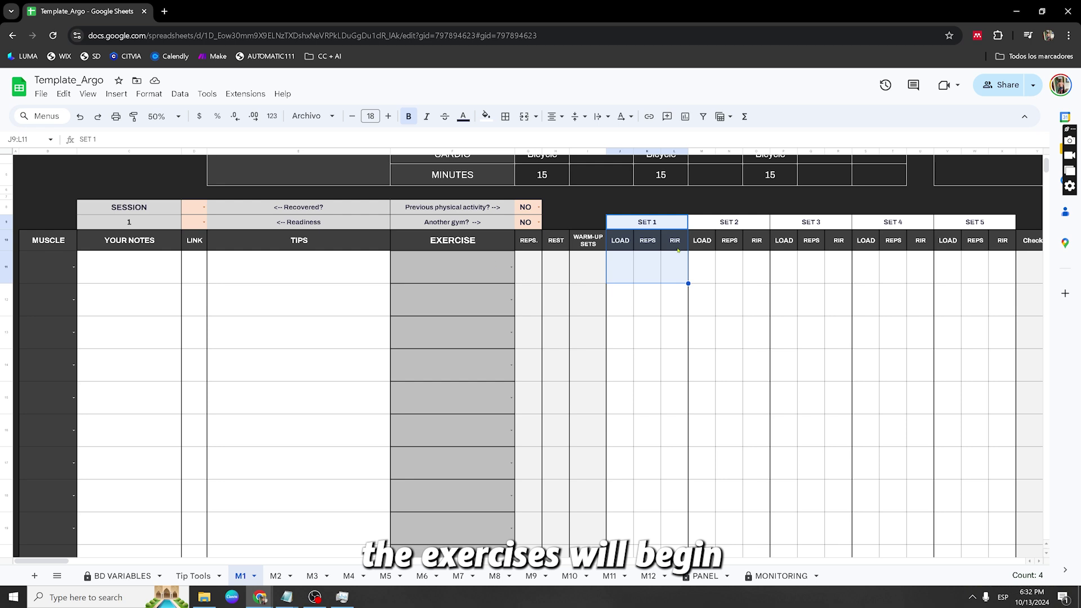
pyautogui.moveTo(1029, 240); pyautogui.dragTo(946, 402)
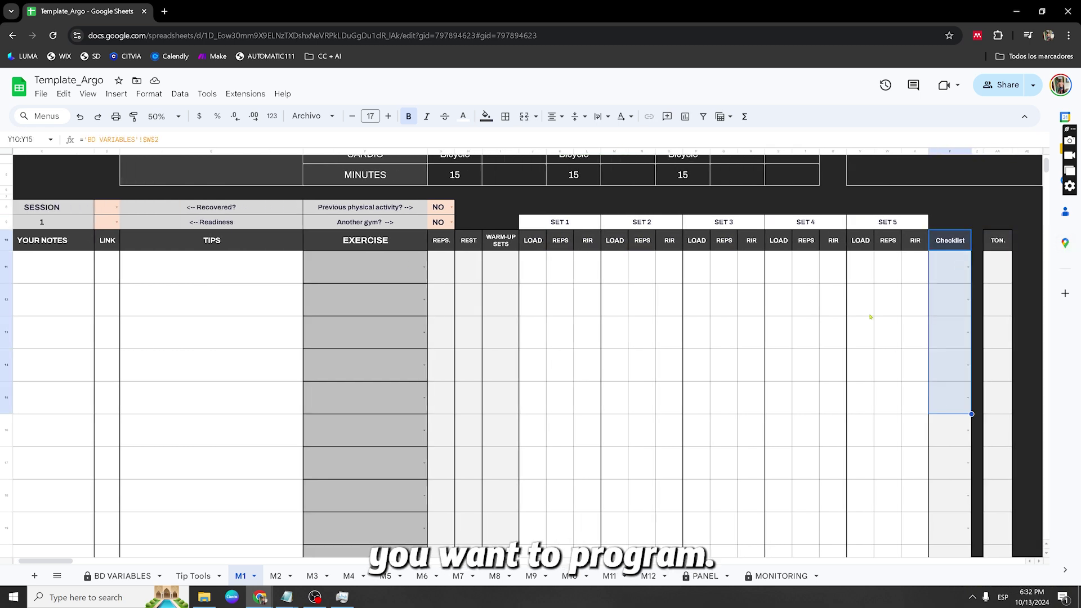
pyautogui.click(794, 264)
# - Program the first row of session 1 with the muscle Quads and the exercise Pendulum Squat
pyautogui.hscroll(-2, 450, 338)
pyautogui.click(48, 266)
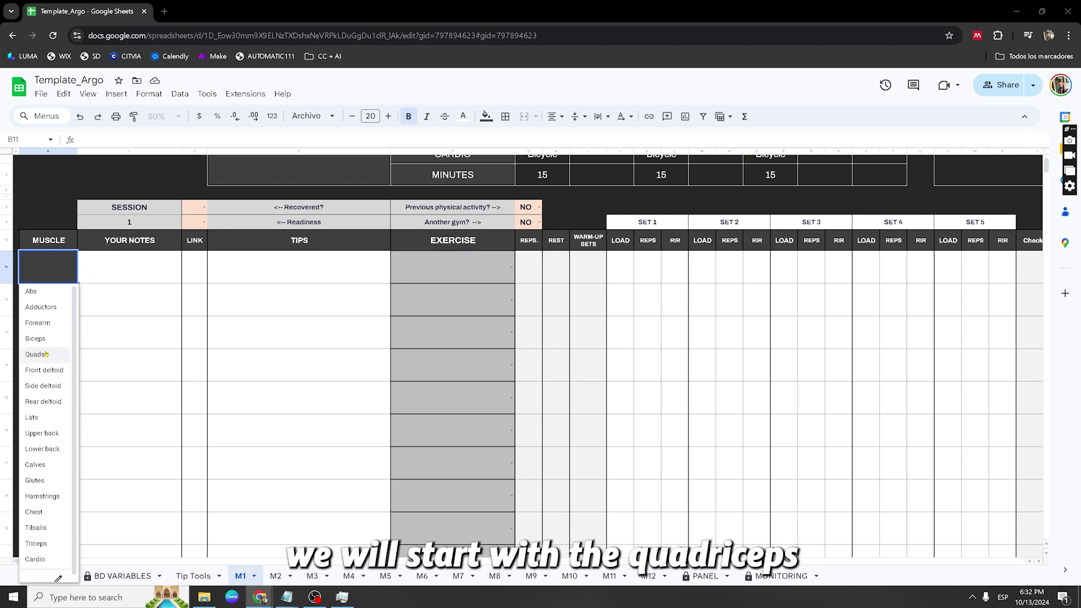
pyautogui.click(46, 353)
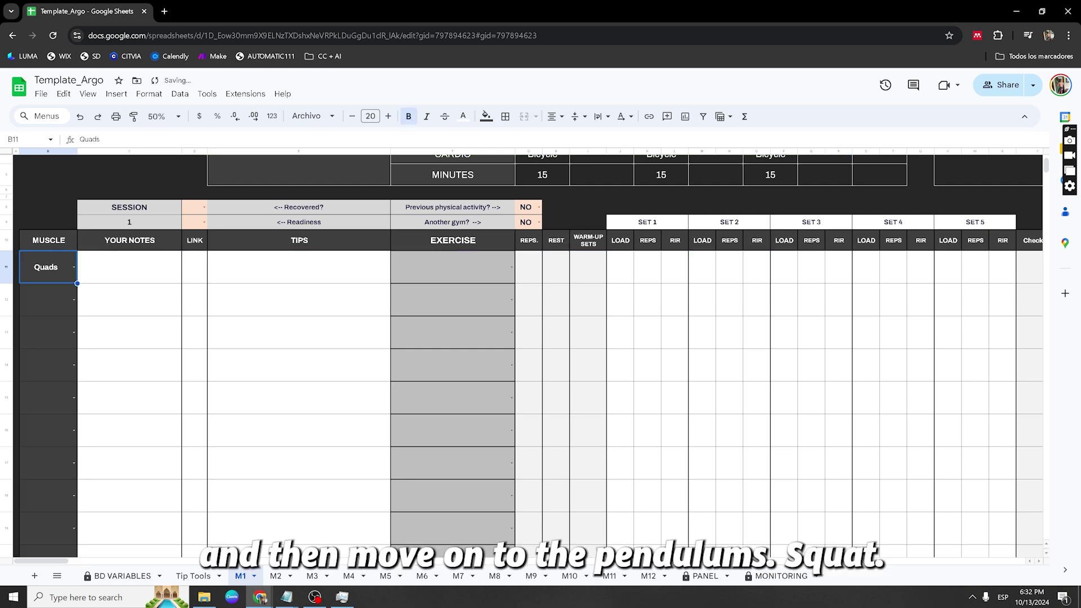
pyautogui.doubleClick(478, 273)
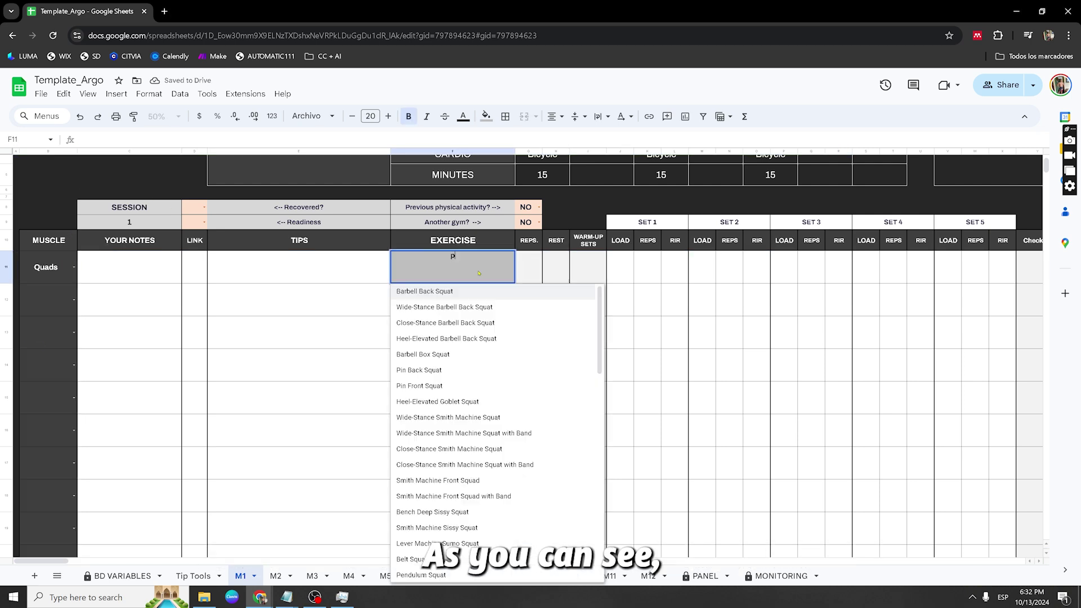
pyautogui.write('pen')
pyautogui.click(484, 291)
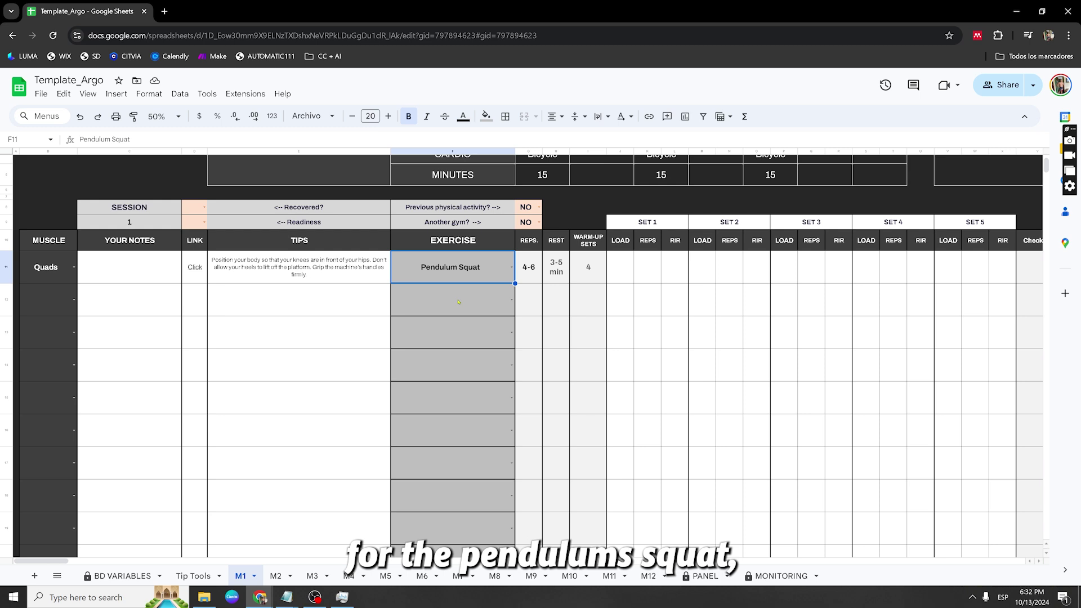
pyautogui.click(524, 277)
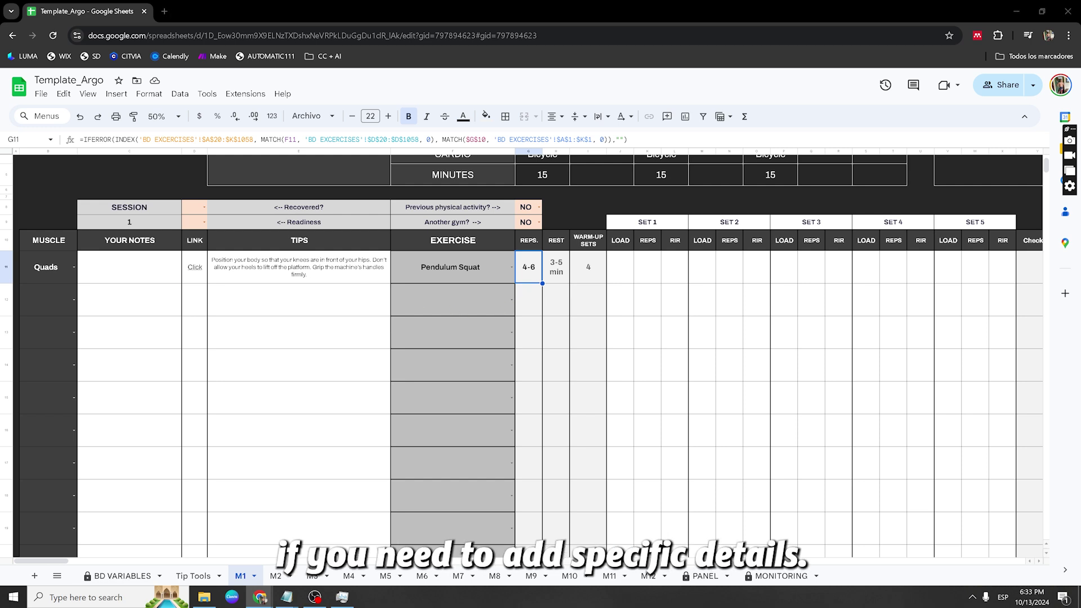
# - Fill the next session 1 rows with Chest: Dumbbell Press, Lats: Close-Grip Dumbbell Row and Glutes: Smith Machine Hip Thrust
pyautogui.click(446, 310)
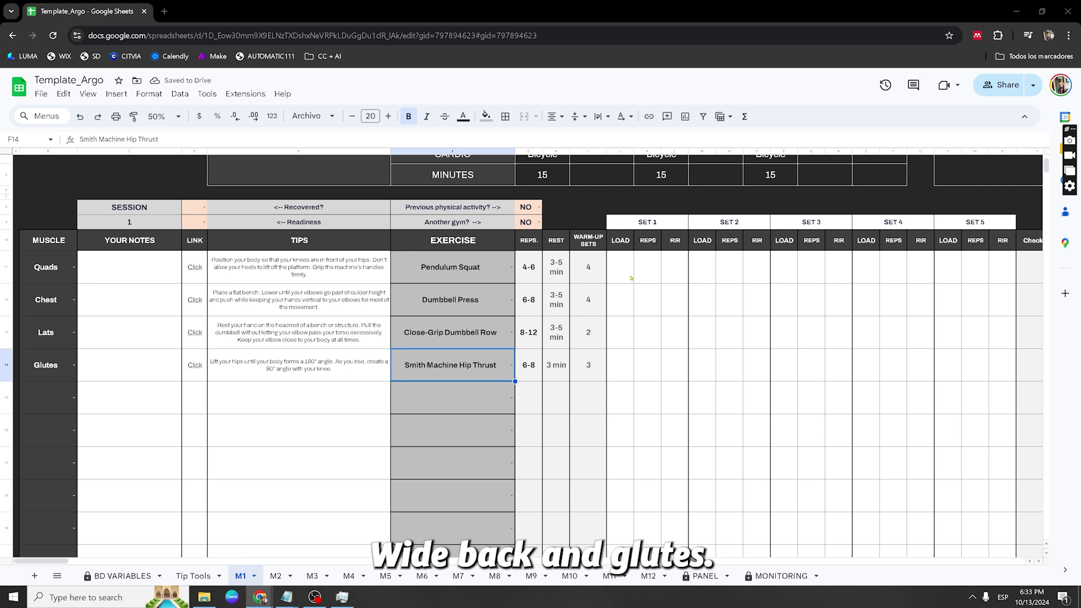
pyautogui.click(570, 330)
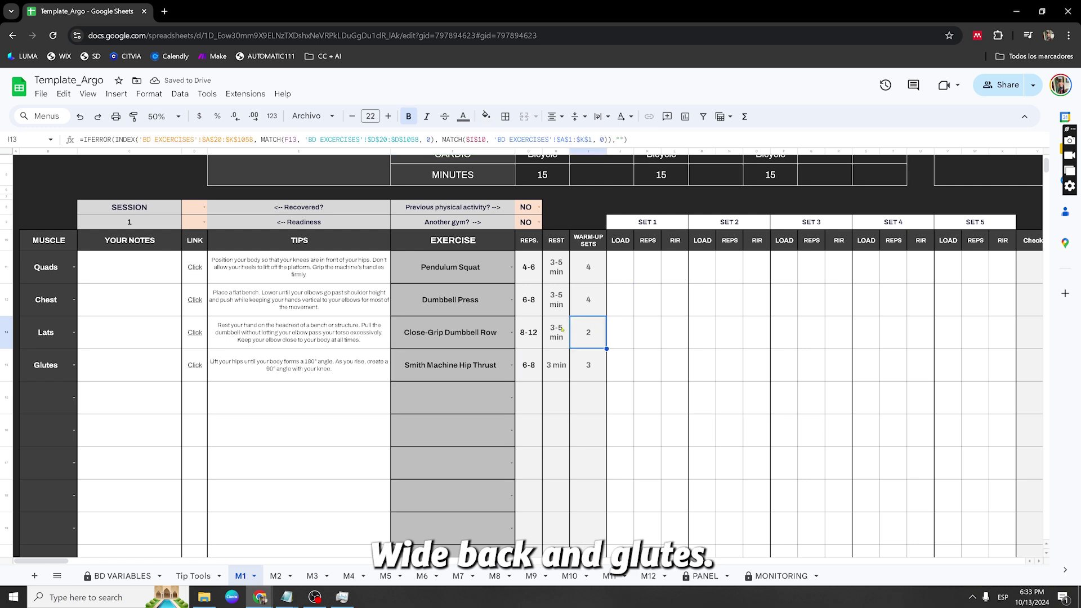
# - Hide the unused session 1 rows 15 to 20 below the Glutes exercise
pyautogui.click(471, 393)
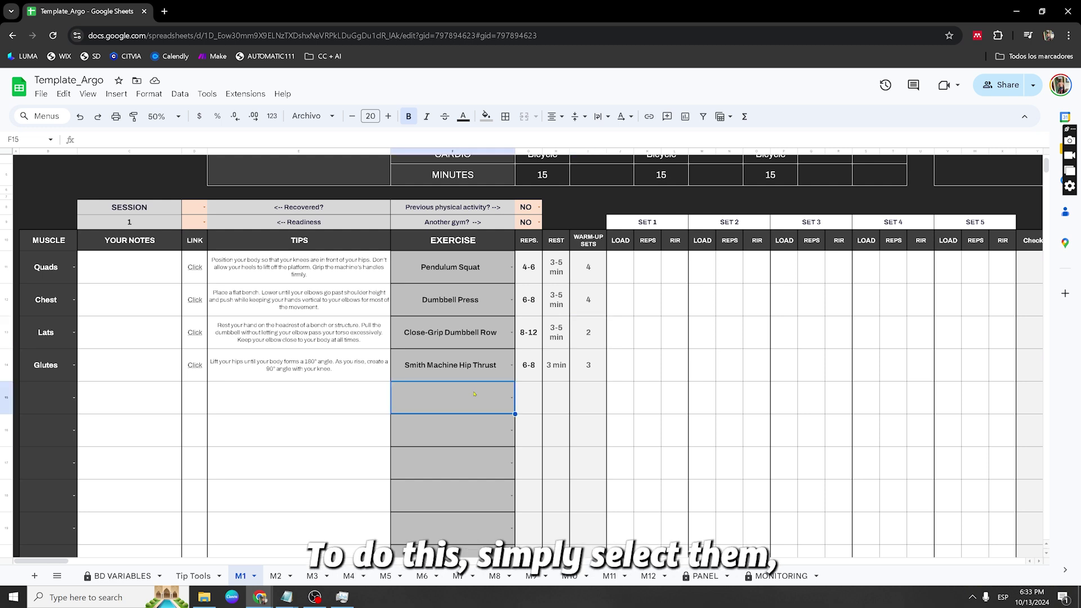
pyautogui.moveTo(6, 397)
pyautogui.mouseDown()
pyautogui.moveTo(8, 540)
pyautogui.moveTo(11, 398)
pyautogui.mouseUp()
pyautogui.rightClick(12, 399)
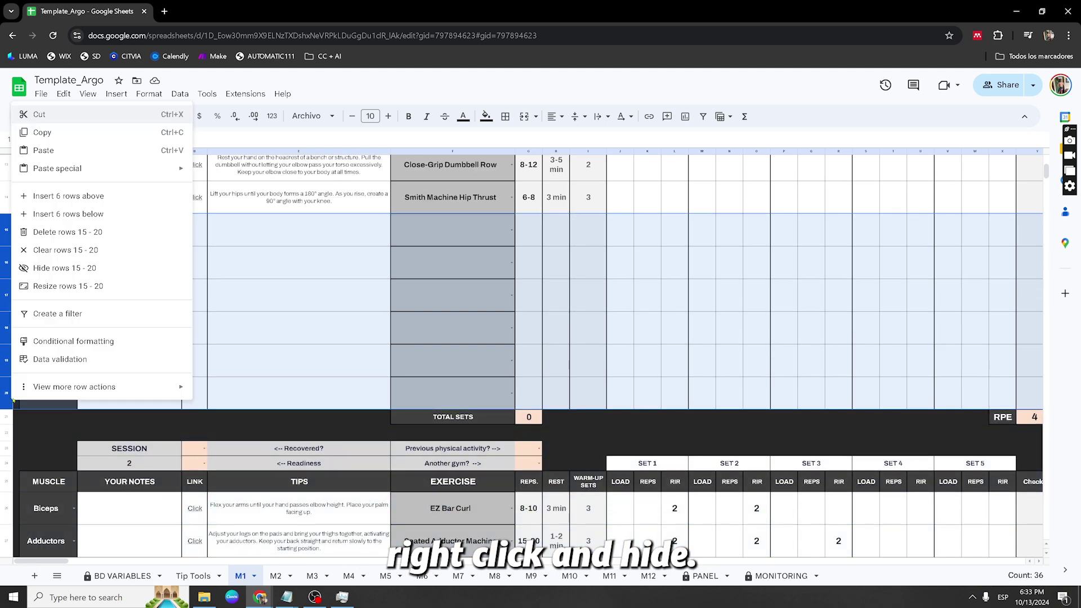
pyautogui.click(71, 268)
pyautogui.scroll(5, 540, 338)
# - Enter RIR 2 for Set 1 and Set 2 of the Pendulum Squat and check the session's total sets
pyautogui.click(677, 348)
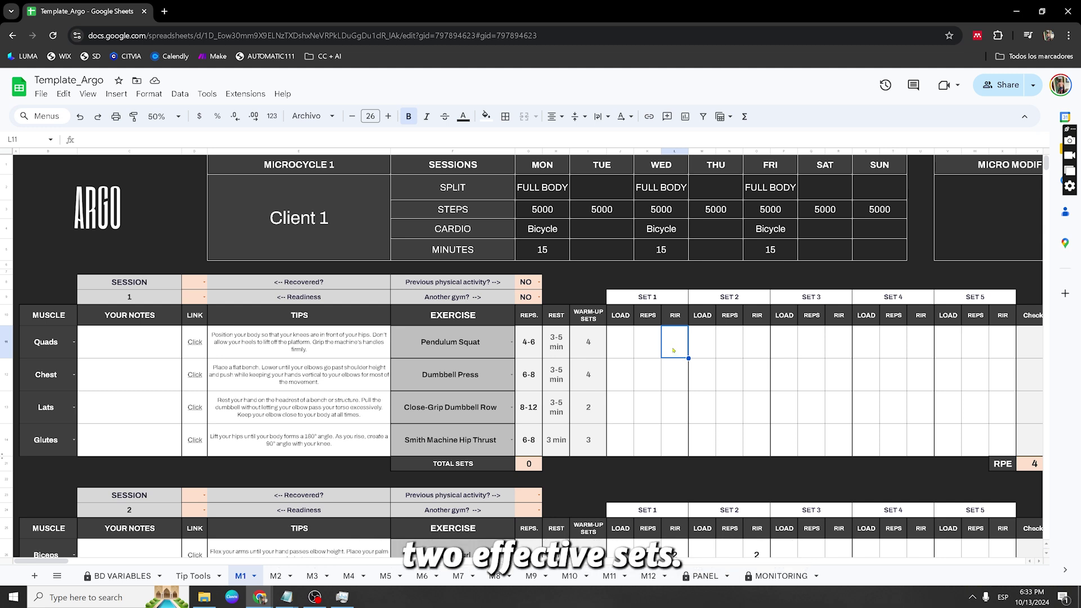
pyautogui.write('2')
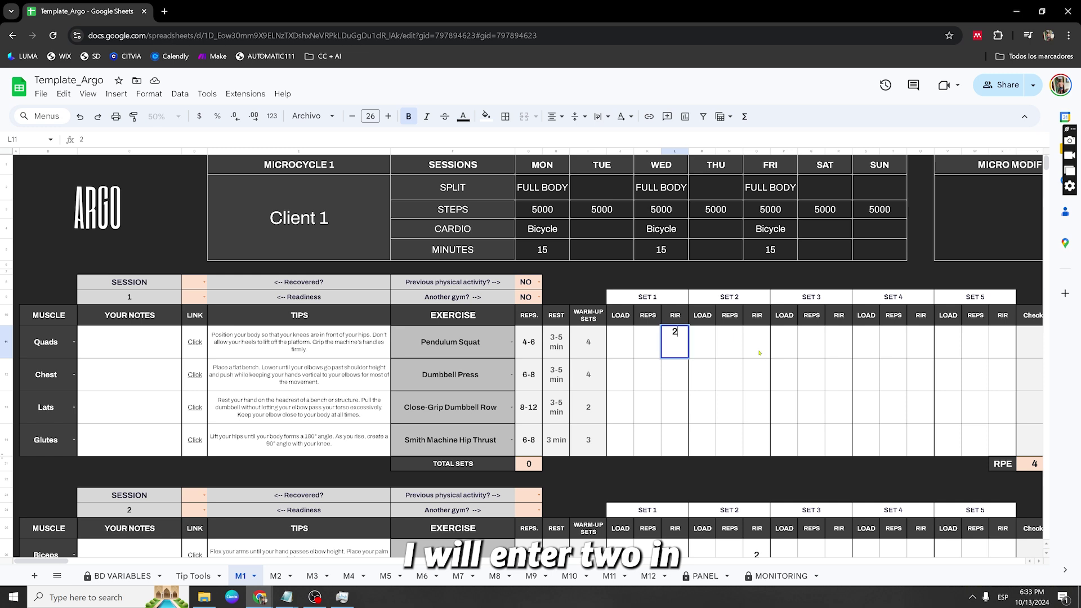
pyautogui.click(758, 353)
pyautogui.write('2')
pyautogui.click(652, 381)
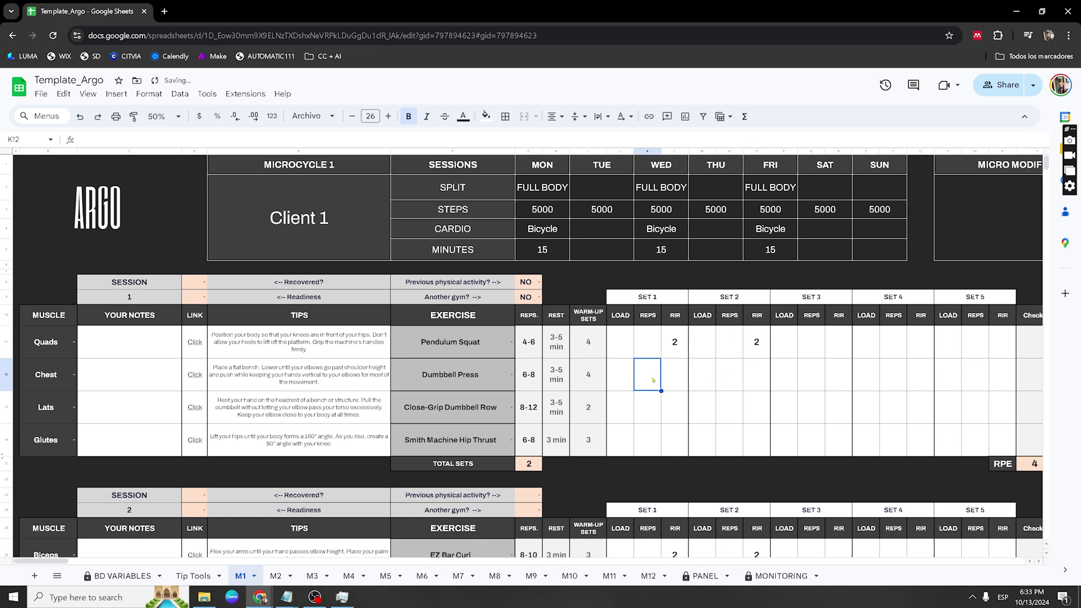
pyautogui.click(537, 459)
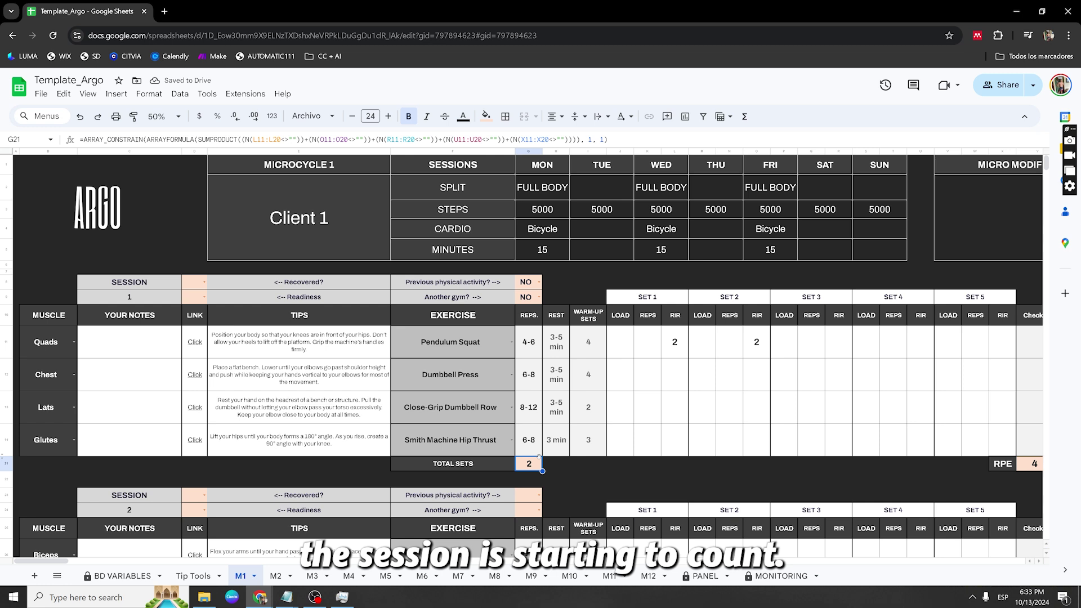
# - Enter RIR 2 for three Dumbbell Press sets, and RIR 1 for two Close-Grip Dumbbell Row and three Smith Machine Hip Thrust sets
pyautogui.click(674, 375)
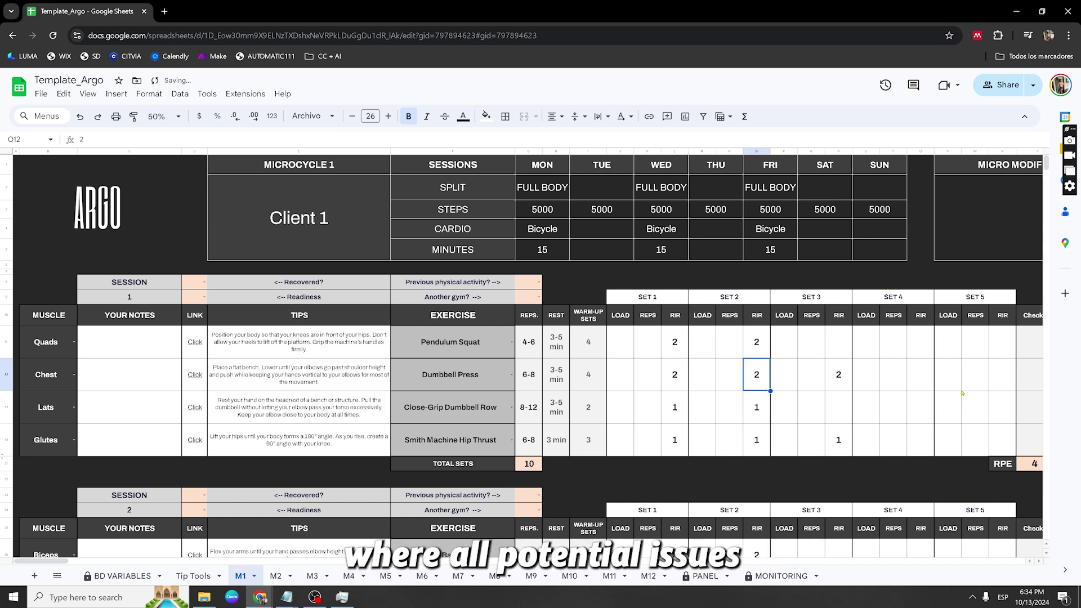
pyautogui.click(976, 407)
# - View the Checklist choices for the Pendulum Squat in session 1
pyautogui.hscroll(2, 562, 349)
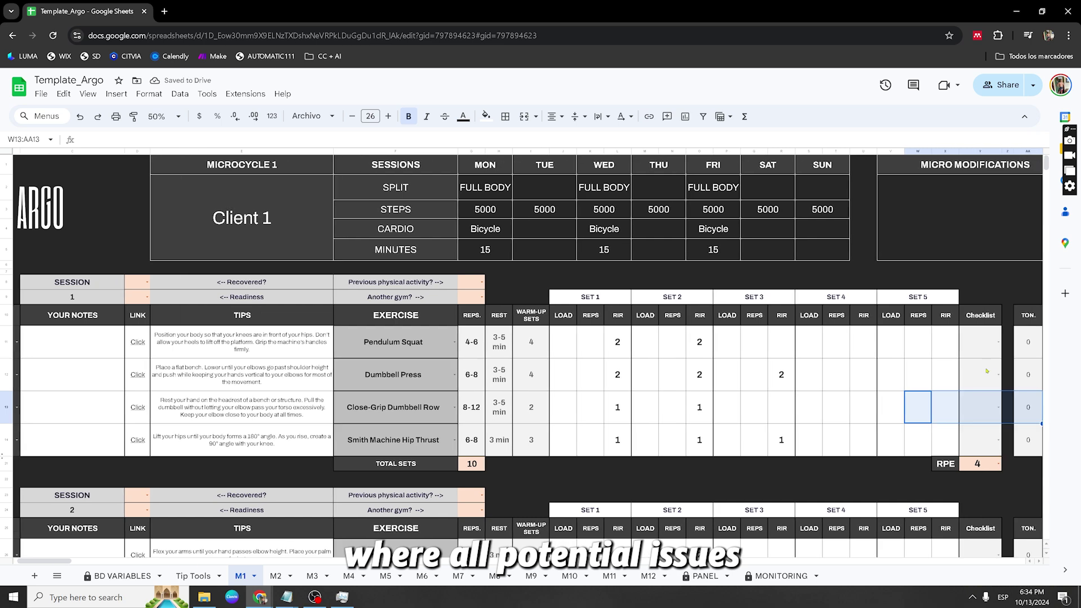
pyautogui.click(981, 352)
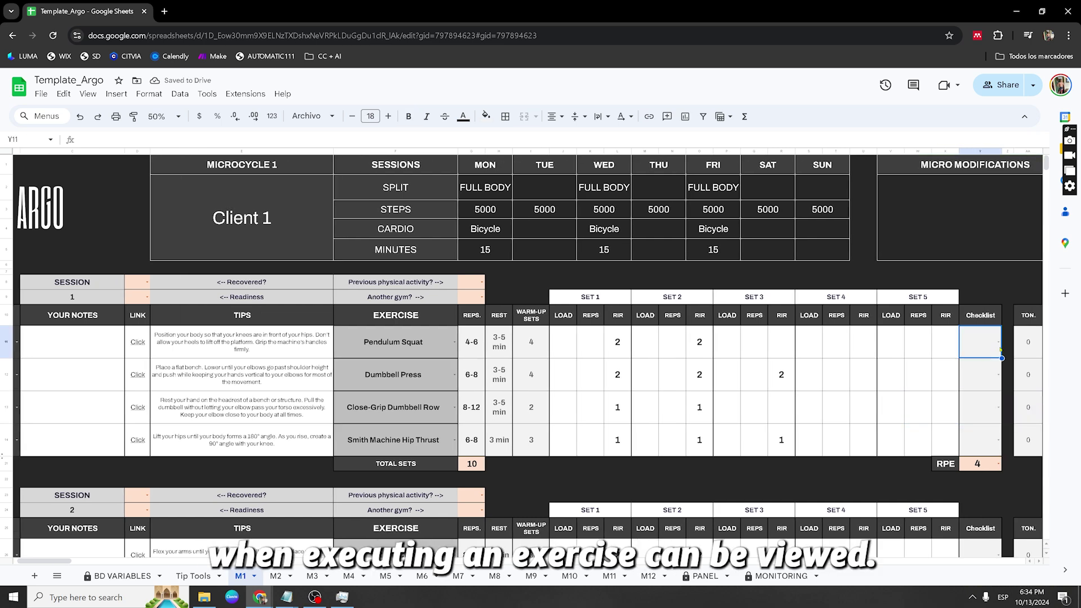
pyautogui.click(999, 348)
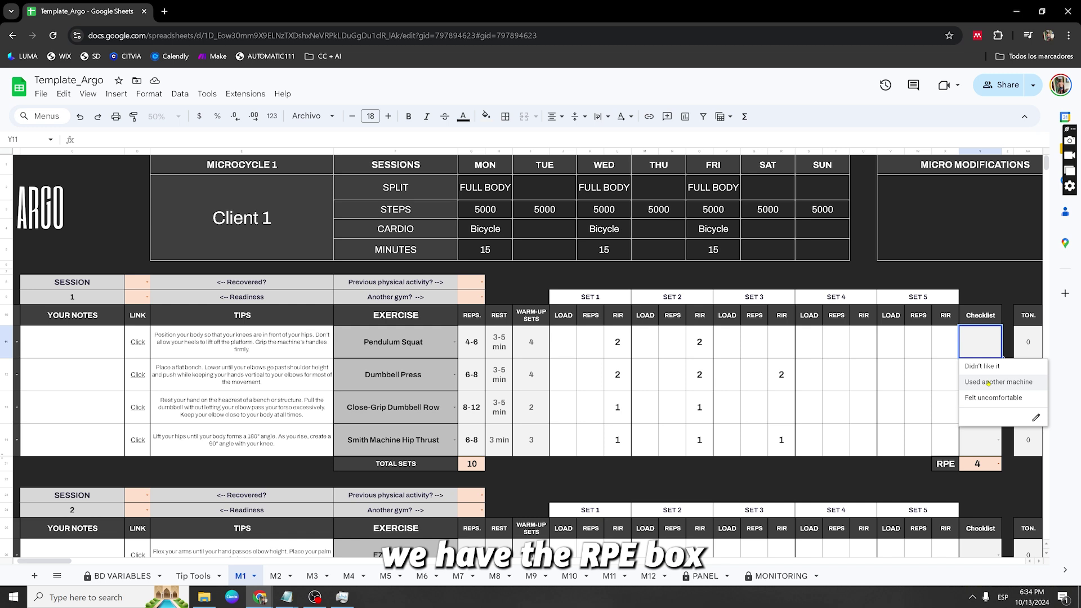
# - Clear the RPE value of session 1 and open its list of choices
pyautogui.click(992, 467)
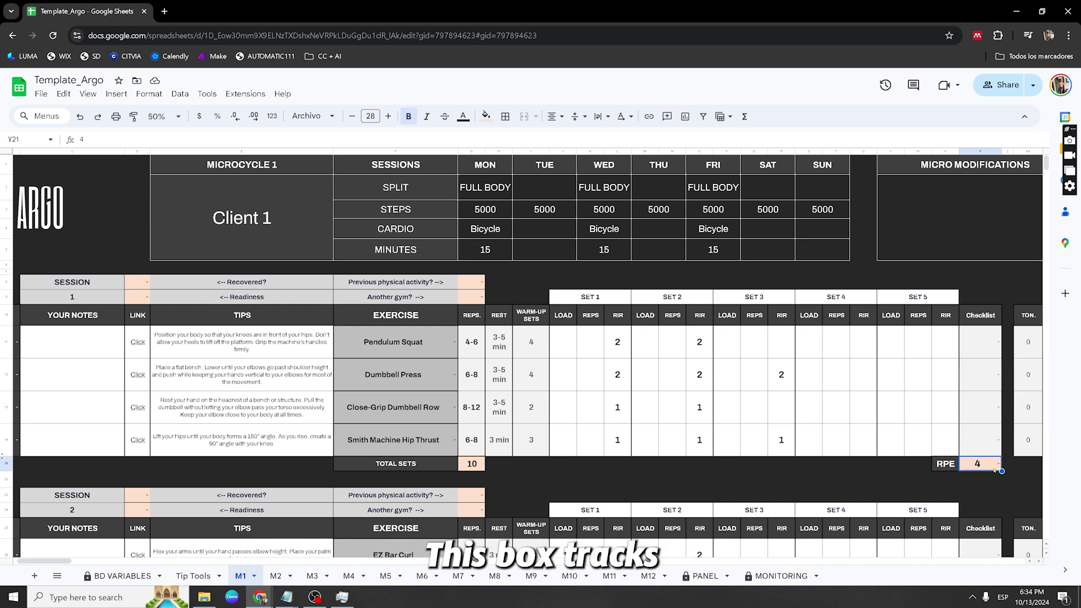
pyautogui.press('Delete')
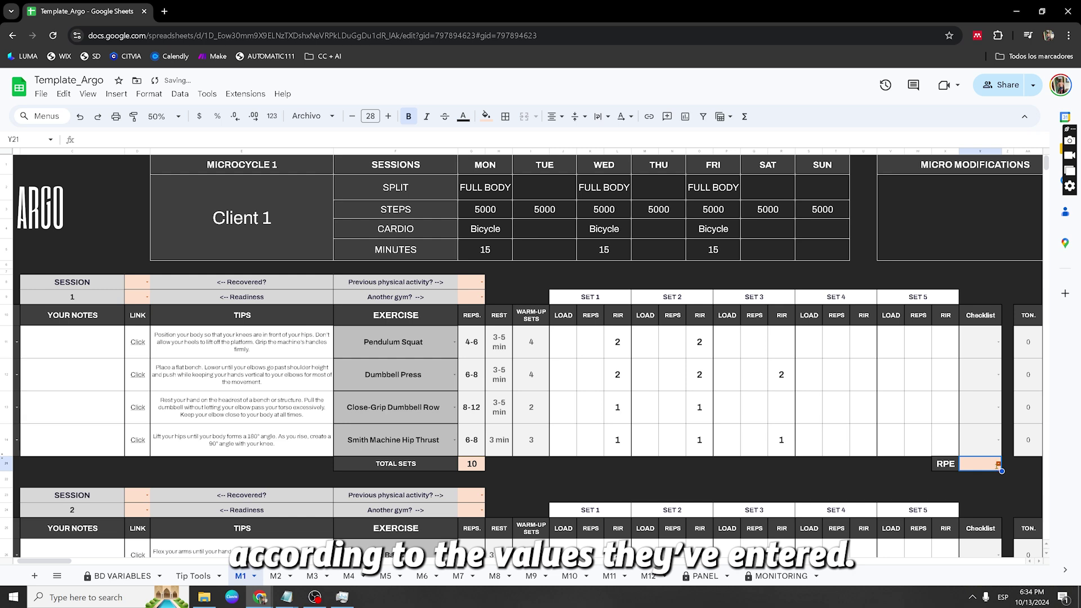
pyautogui.click(998, 464)
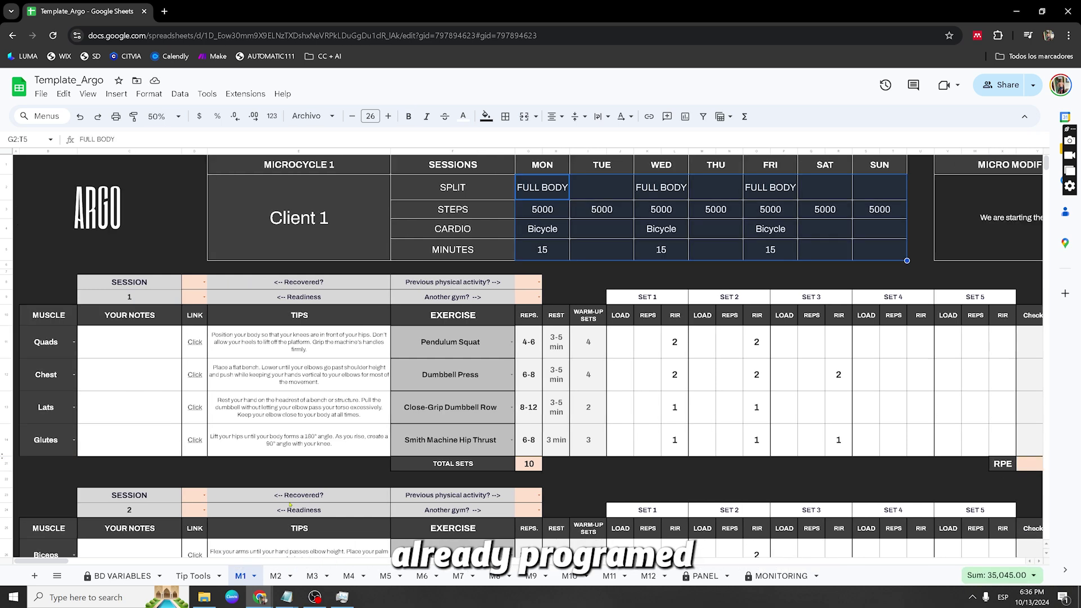
# - Select the programmed session tables in B8:Y51 on M1 and set the sheet zoom to 50%
pyautogui.click(410, 380)
pyautogui.moveTo(48, 282); pyautogui.dragTo(1034, 463)
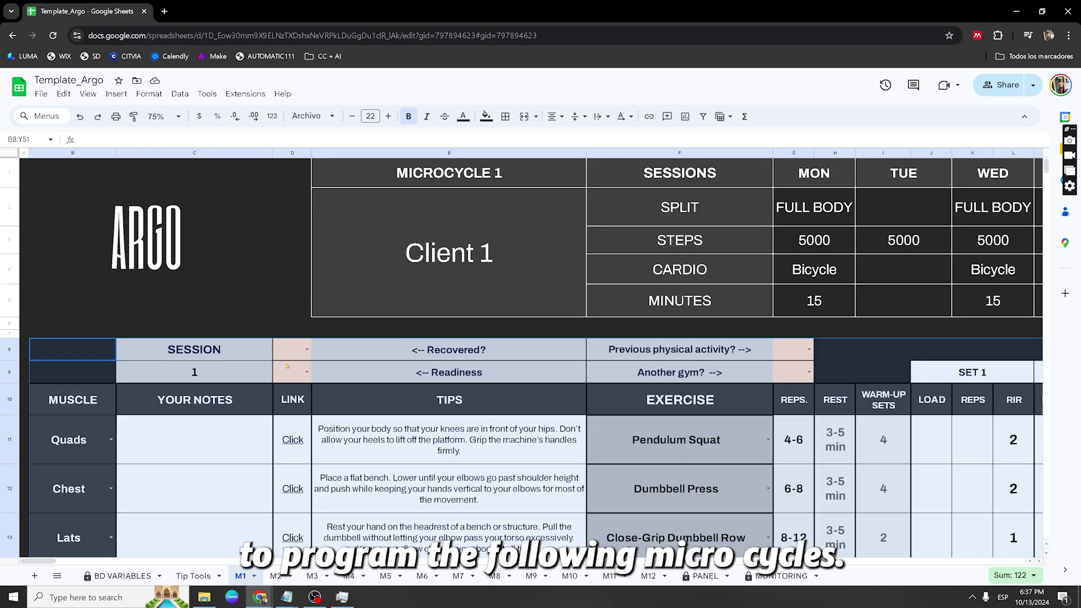
pyautogui.click(164, 116)
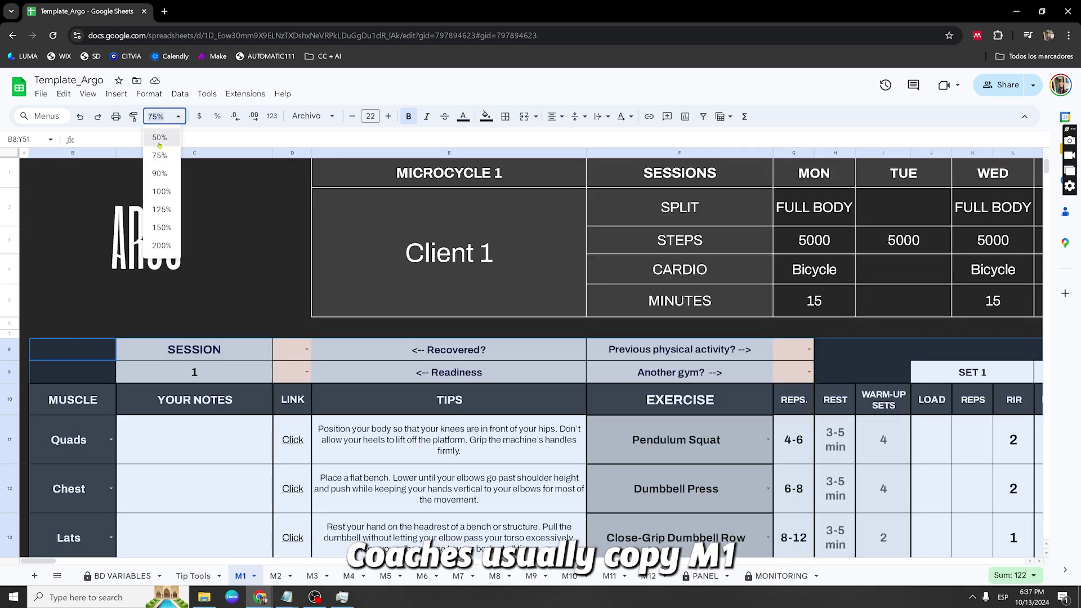
pyautogui.click(160, 138)
pyautogui.scroll(-4, 315, 338)
pyautogui.click(298, 332)
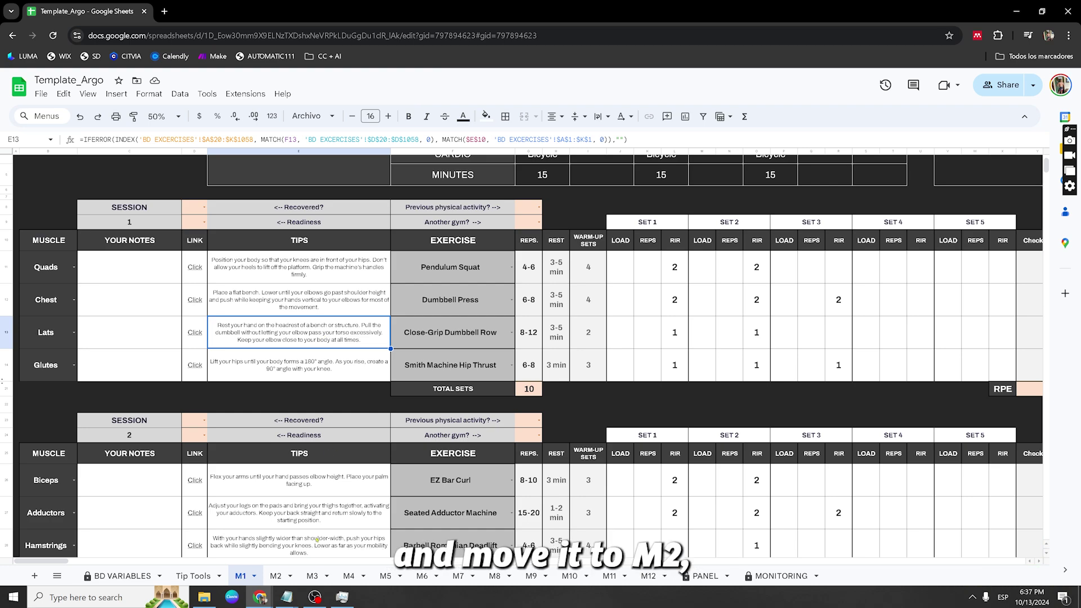
# - Open the M2 sheet and review the exercises and RIR values of sessions 1 to 3 on M1
pyautogui.click(276, 574)
pyautogui.scroll(-10, 316, 476)
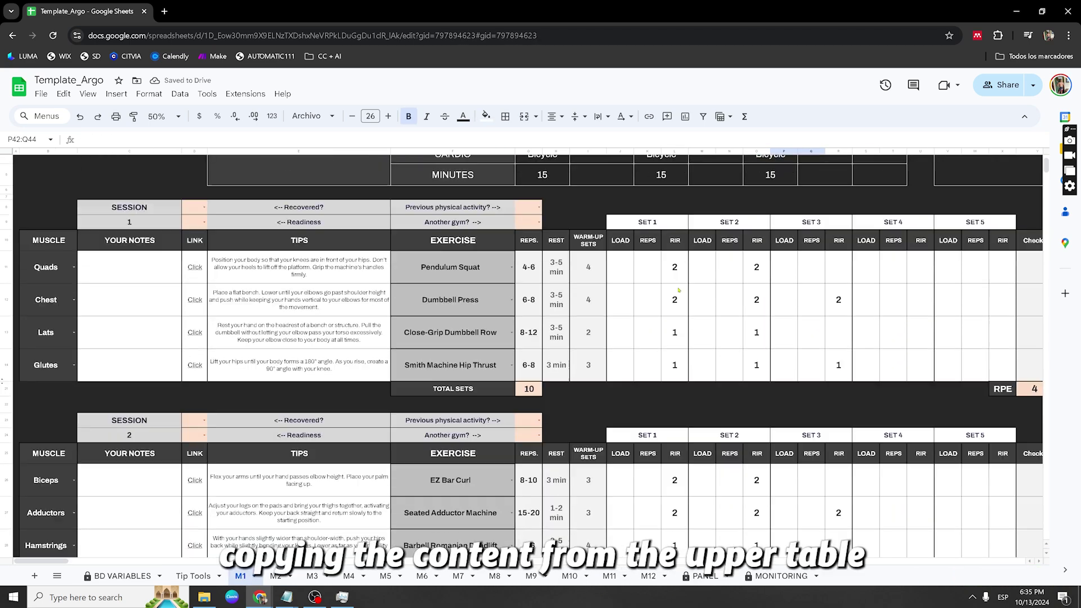
pyautogui.scroll(-3, 676, 293)
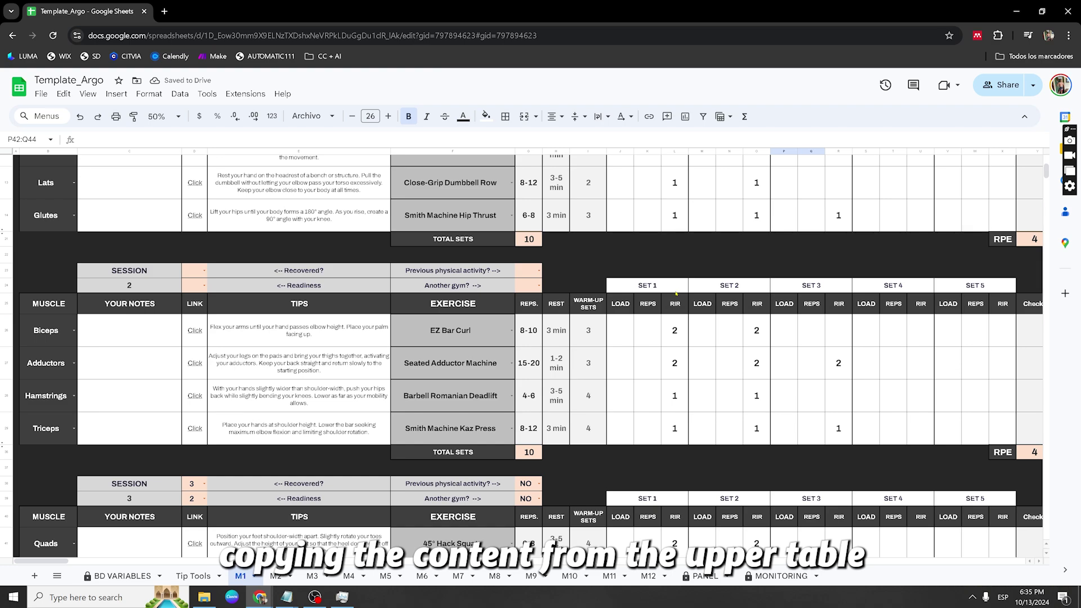
pyautogui.scroll(-5, 676, 294)
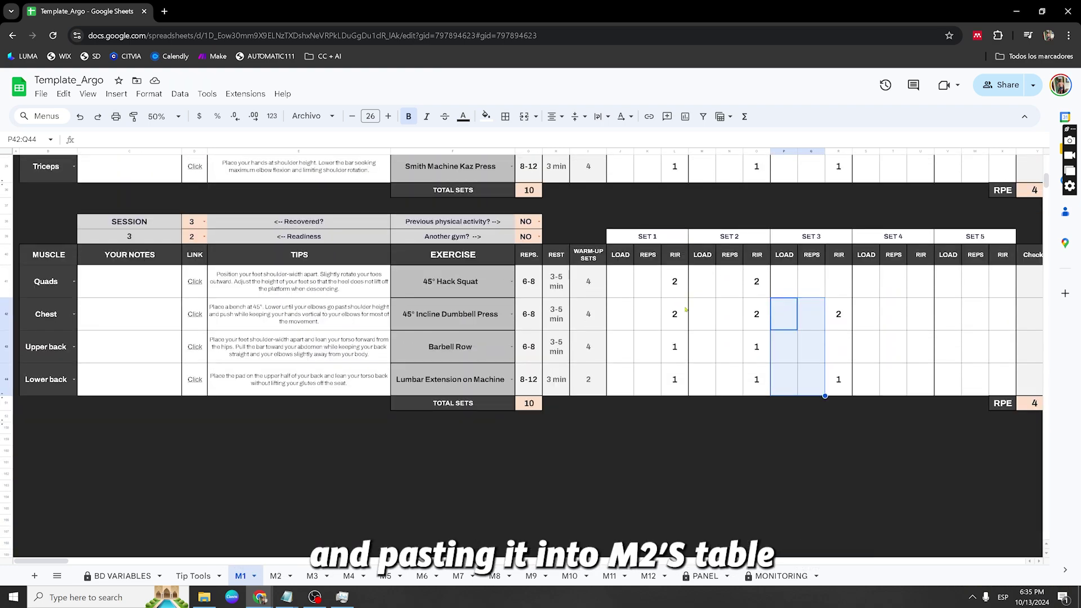
pyautogui.scroll(8, 685, 309)
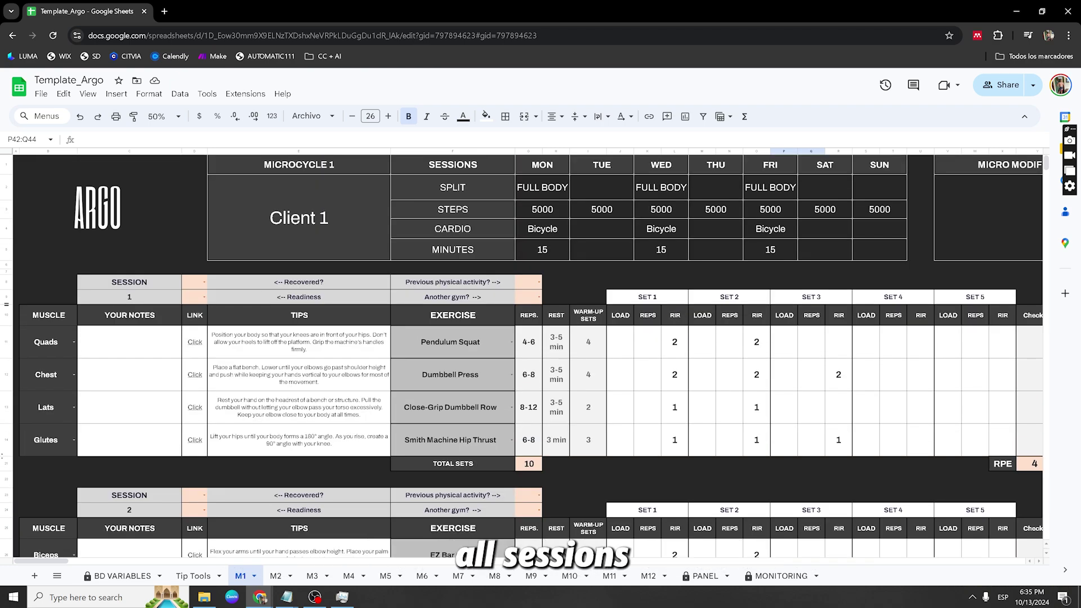
pyautogui.scroll(-8, 682, 258)
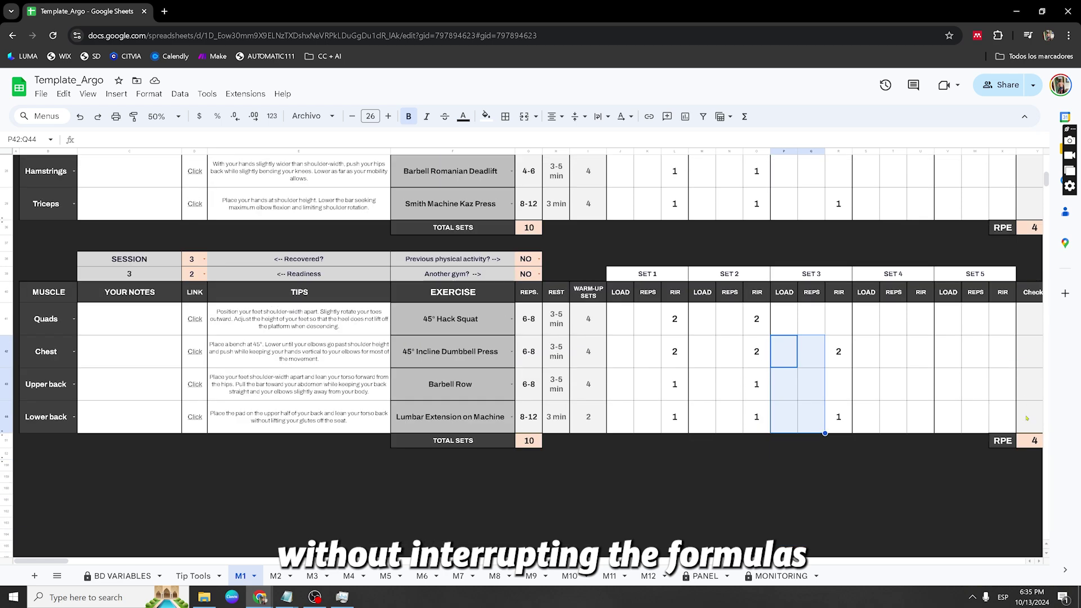
# - Clear the RPE values of sessions 3, 2 and 1 on M1
pyautogui.click(1029, 442)
pyautogui.press('Delete')
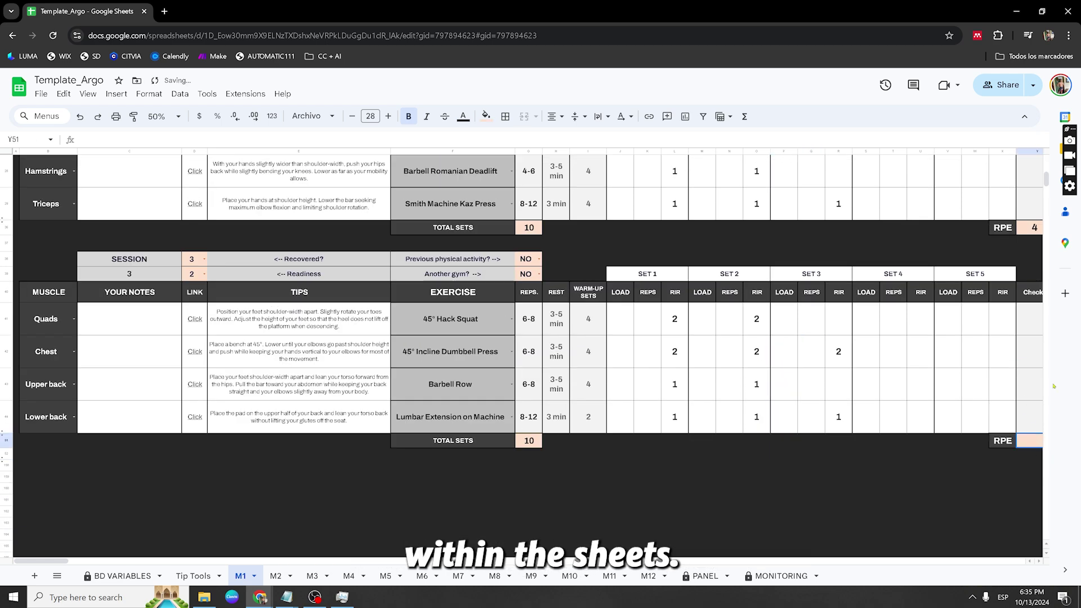
pyautogui.click(1021, 222)
pyautogui.scroll(8, 585, 330)
pyautogui.click(1028, 464)
pyautogui.write('}')
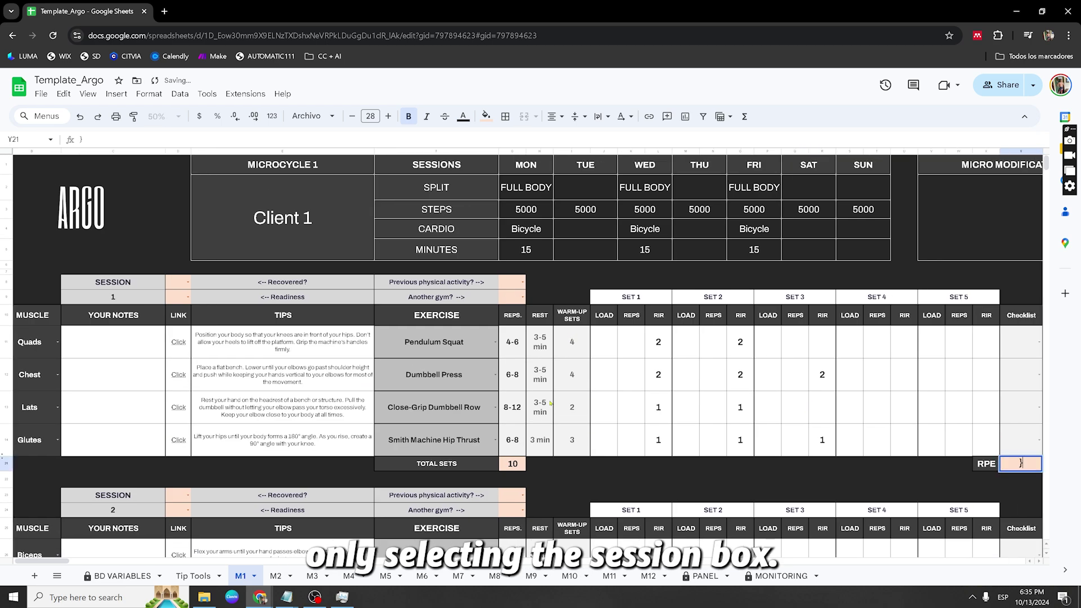
pyautogui.press('Escape')
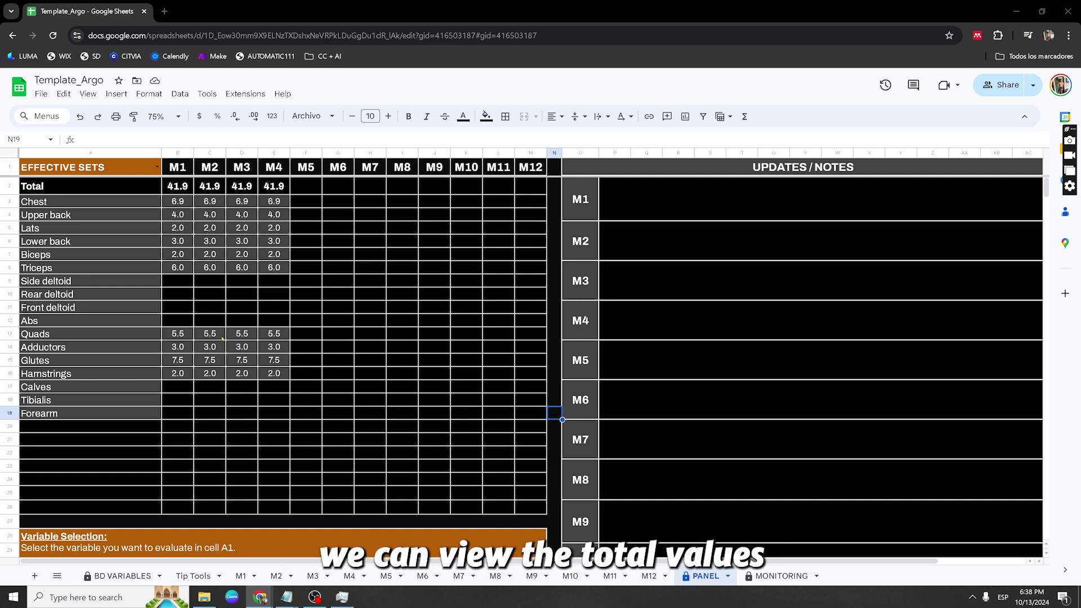
# - Set the PANEL variable in A1 to STRESS INDEX and review the totals of M1 to M4
pyautogui.moveTo(99, 388); pyautogui.dragTo(91, 413)
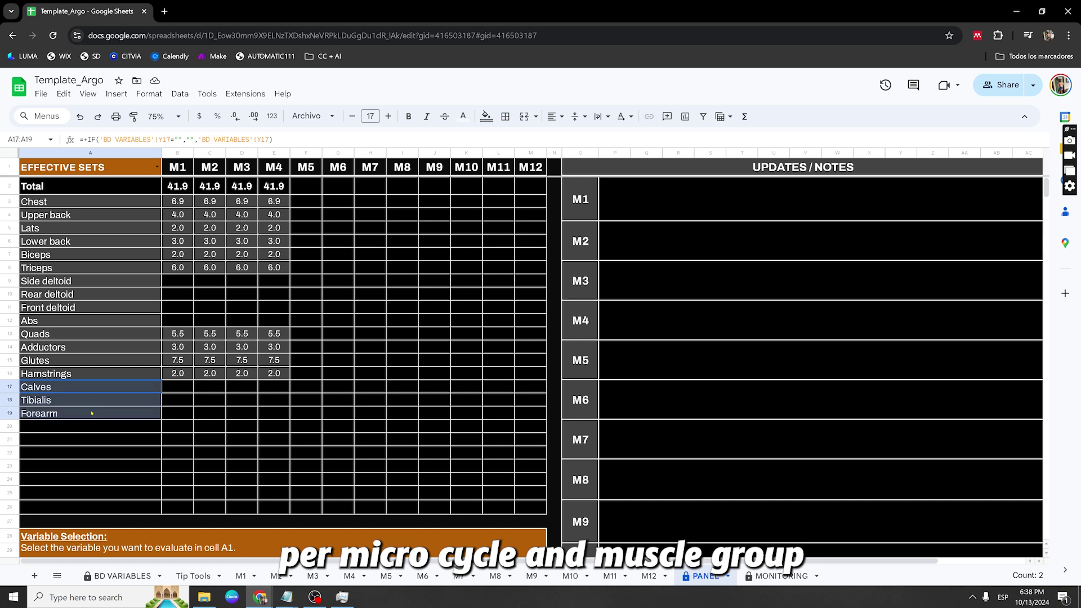
pyautogui.click(102, 167)
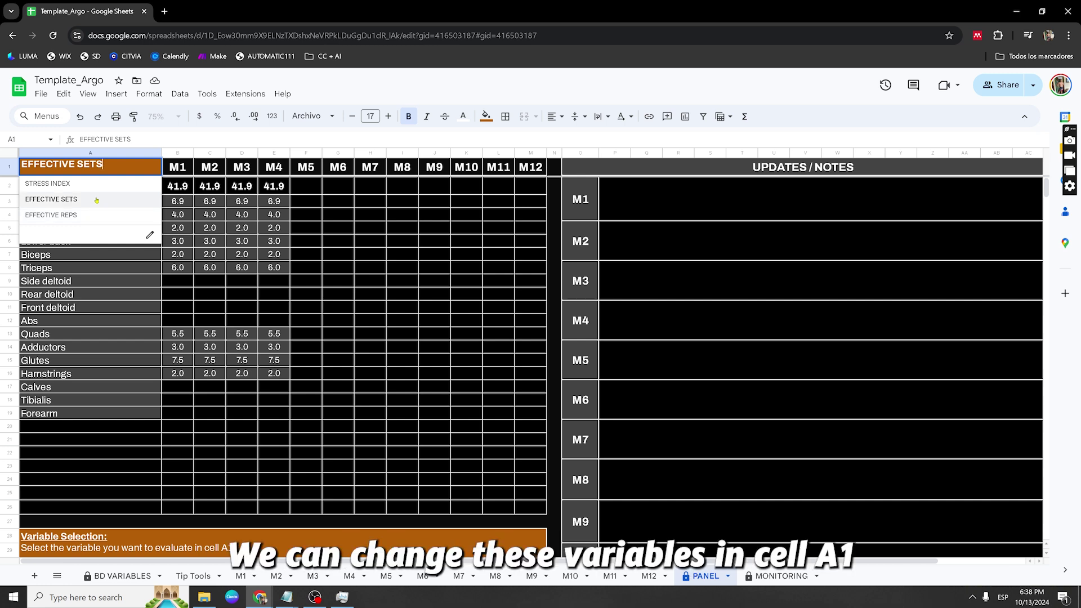
pyautogui.click(98, 188)
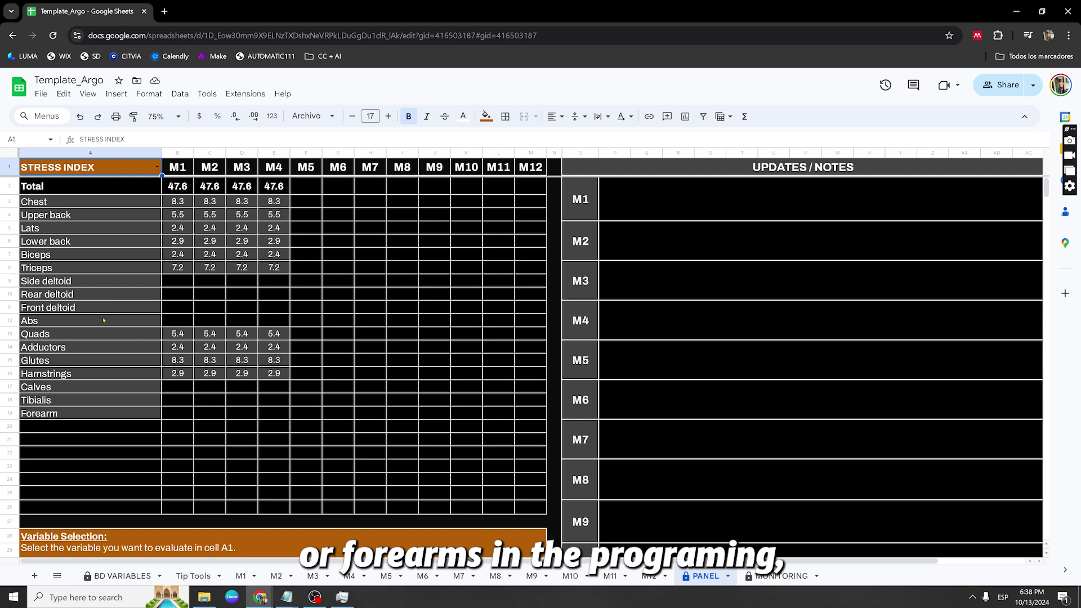
pyautogui.moveTo(80, 189); pyautogui.dragTo(276, 193)
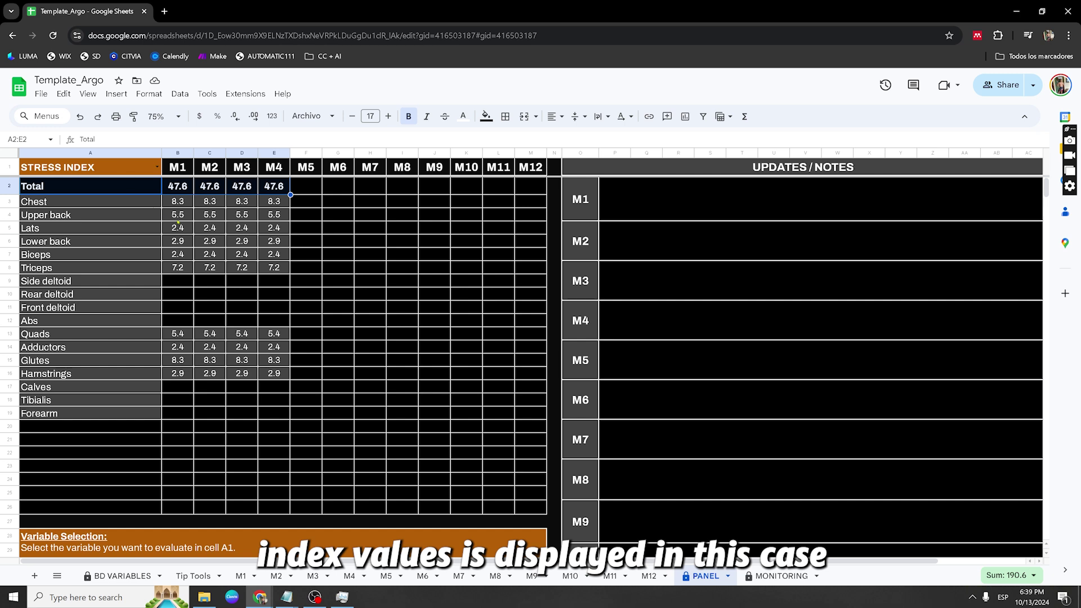
# - Set the PANEL variable in A1 to EFFECTIVE REPS, and switch it back to EFFECTIVE SETS
pyautogui.click(90, 168)
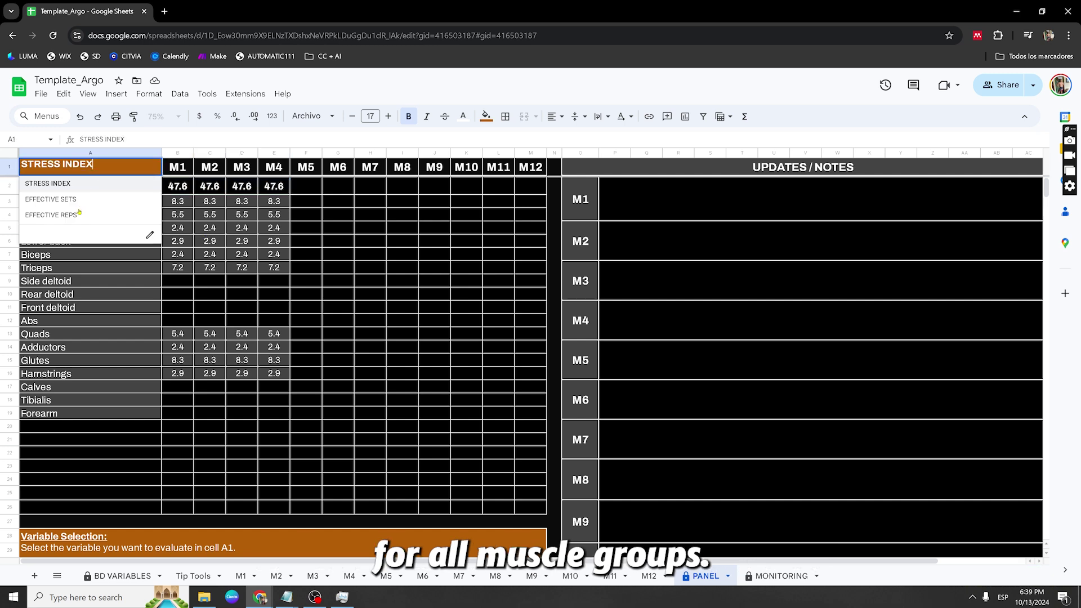
pyautogui.click(81, 205)
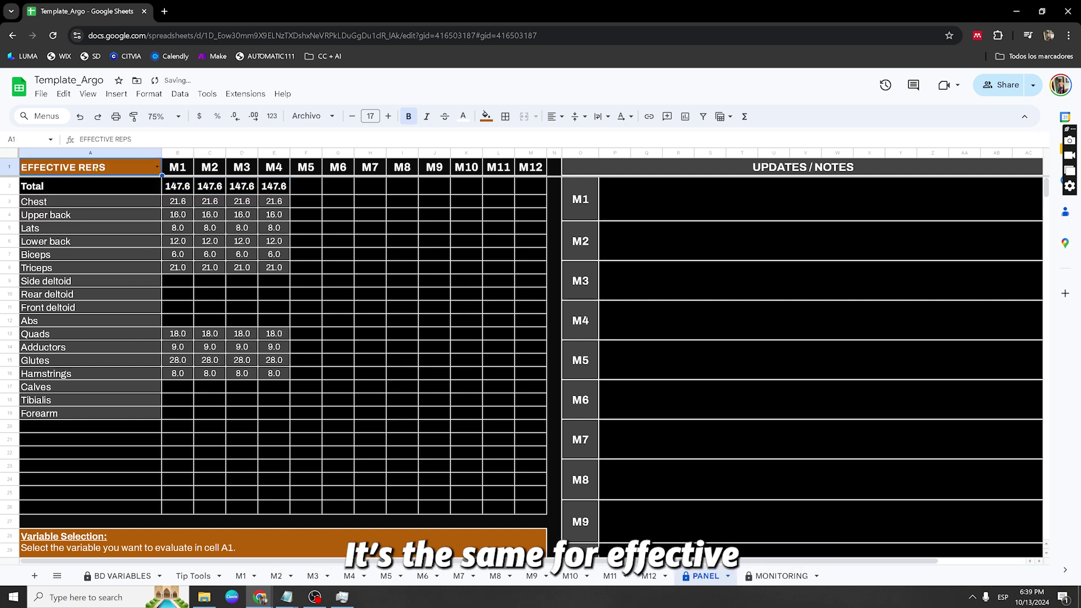
pyautogui.click(96, 167)
pyautogui.click(79, 209)
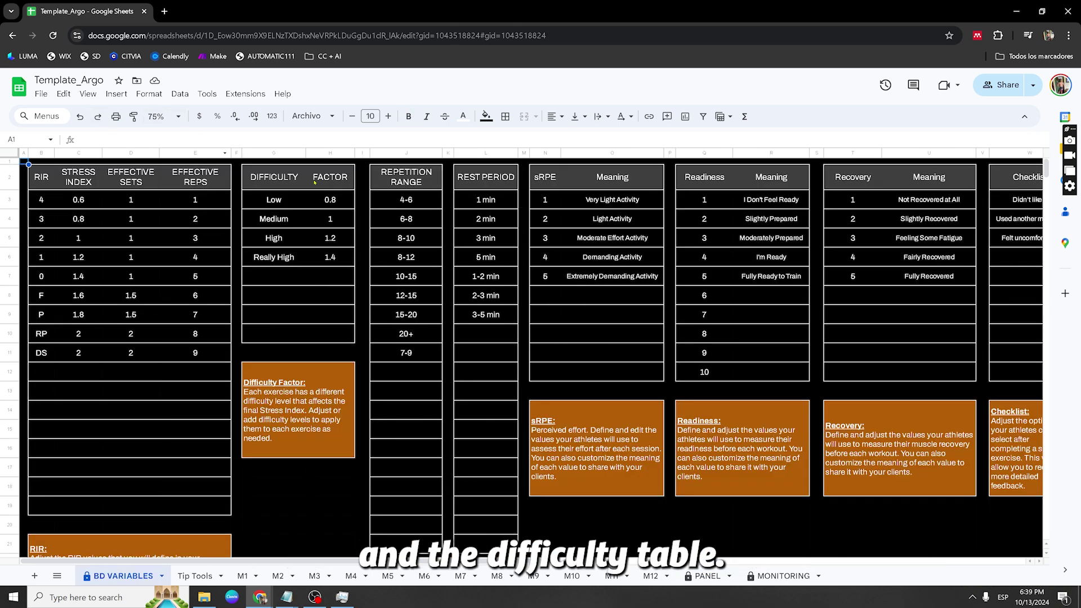
# - Examine the difficulty levels and their factors in G2:H6 on the BD VARIABLES sheet
pyautogui.moveTo(271, 177); pyautogui.dragTo(360, 271)
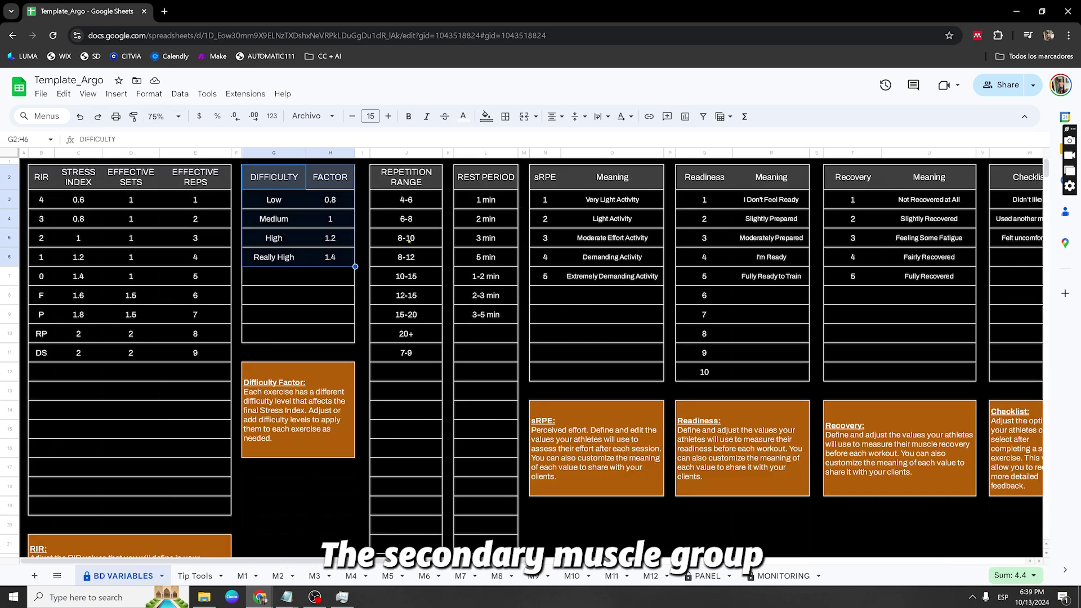
pyautogui.moveTo(330, 177); pyautogui.dragTo(330, 264)
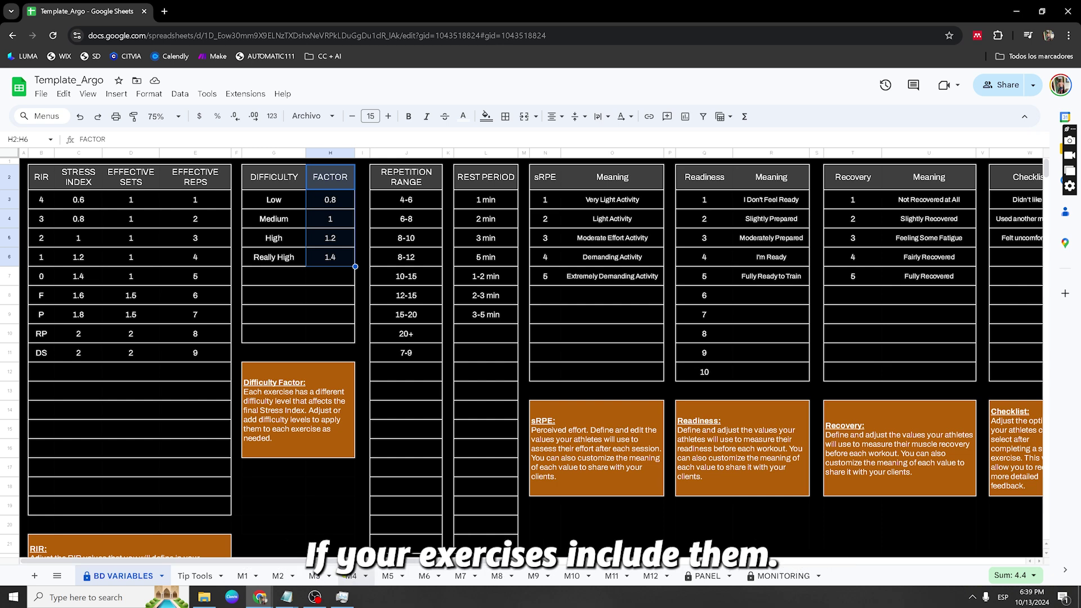
# - Open the PANEL sheet and examine the blank muscle group rows A20:A26 and the UPDATES / NOTES section
pyautogui.click(703, 575)
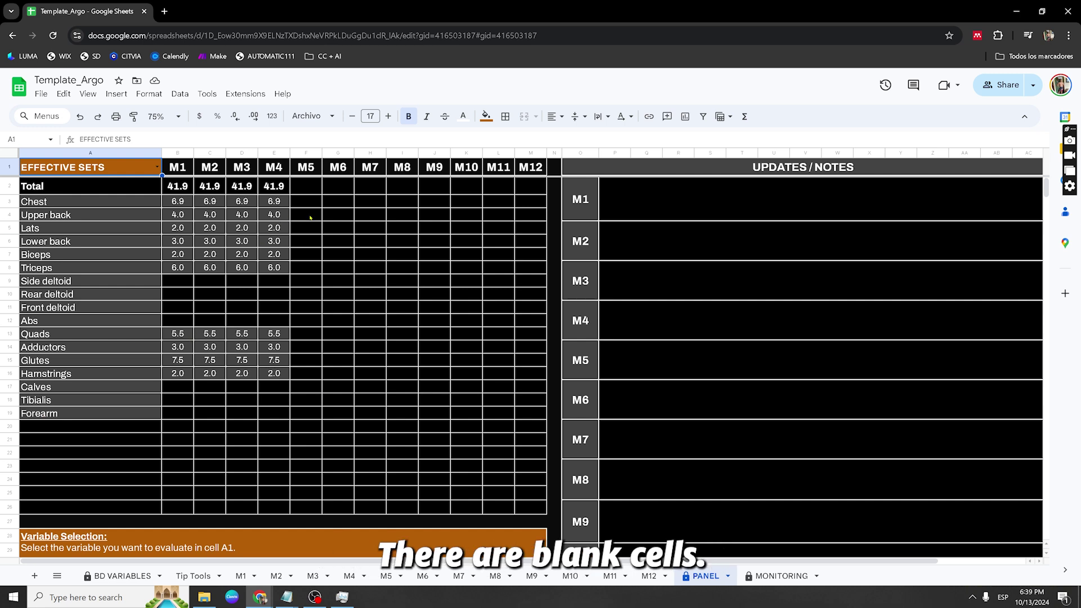
pyautogui.scroll(-2, 310, 217)
pyautogui.moveTo(49, 369); pyautogui.dragTo(49, 451)
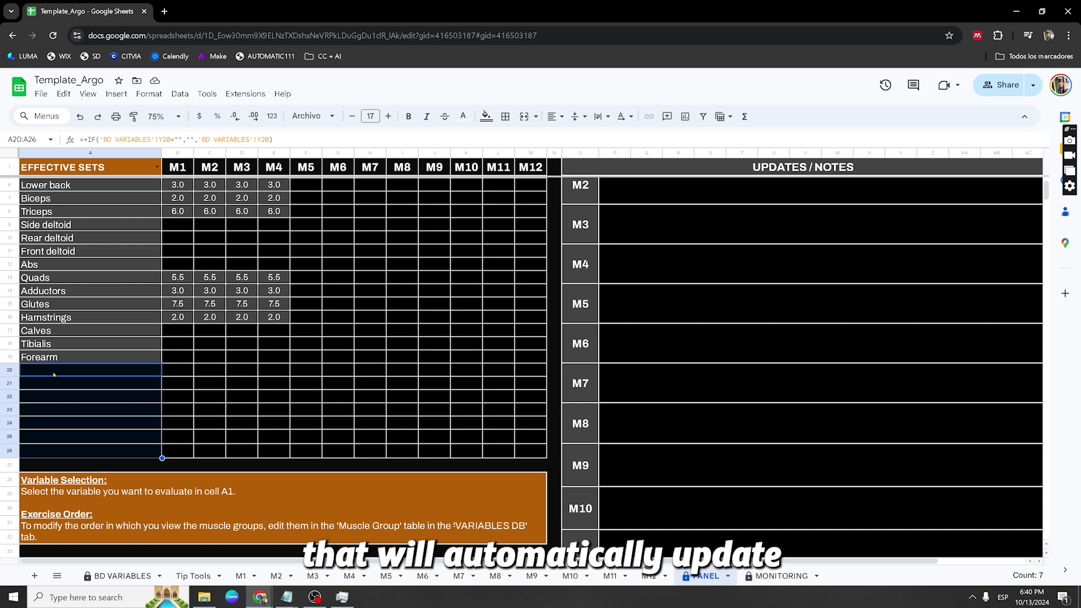
pyautogui.moveTo(339, 562); pyautogui.dragTo(425, 561)
pyautogui.click(612, 200)
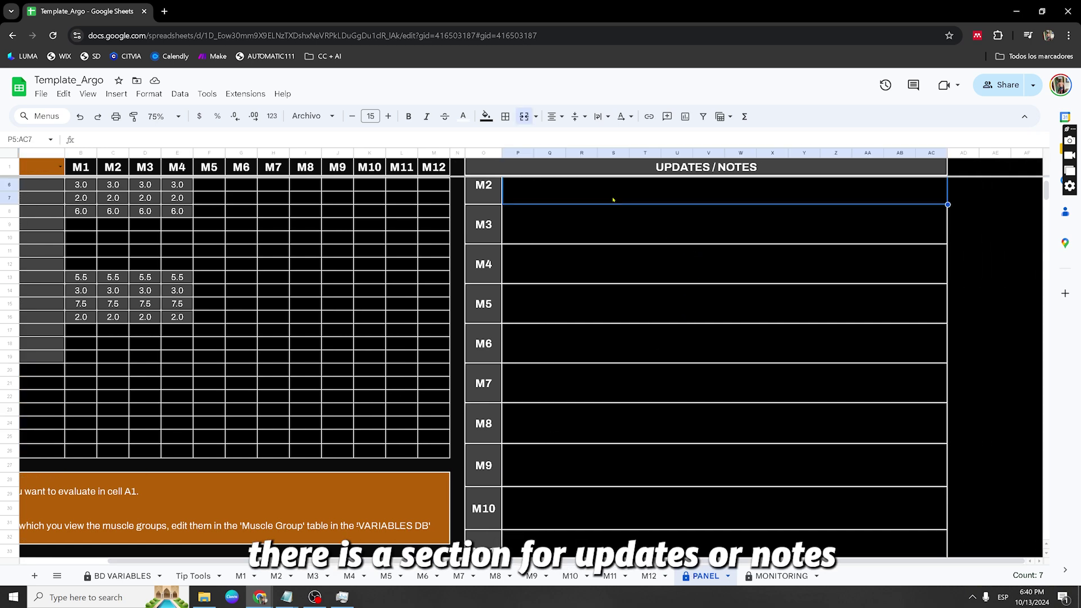
pyautogui.scroll(2, 614, 207)
pyautogui.click(616, 217)
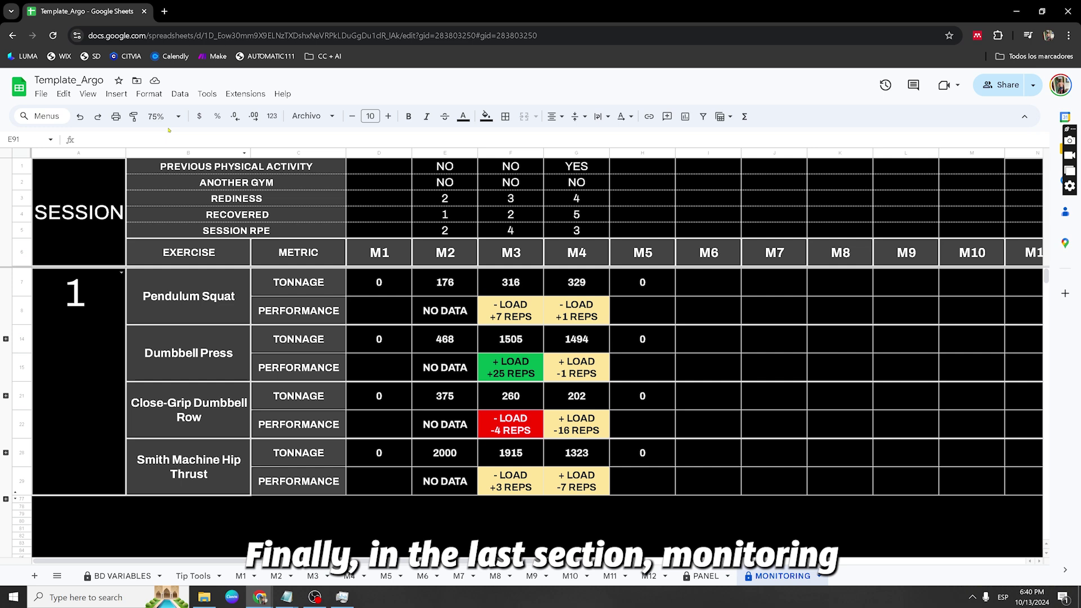
# - Set the zoom of the MONITORING sheet to 50%
pyautogui.click(168, 117)
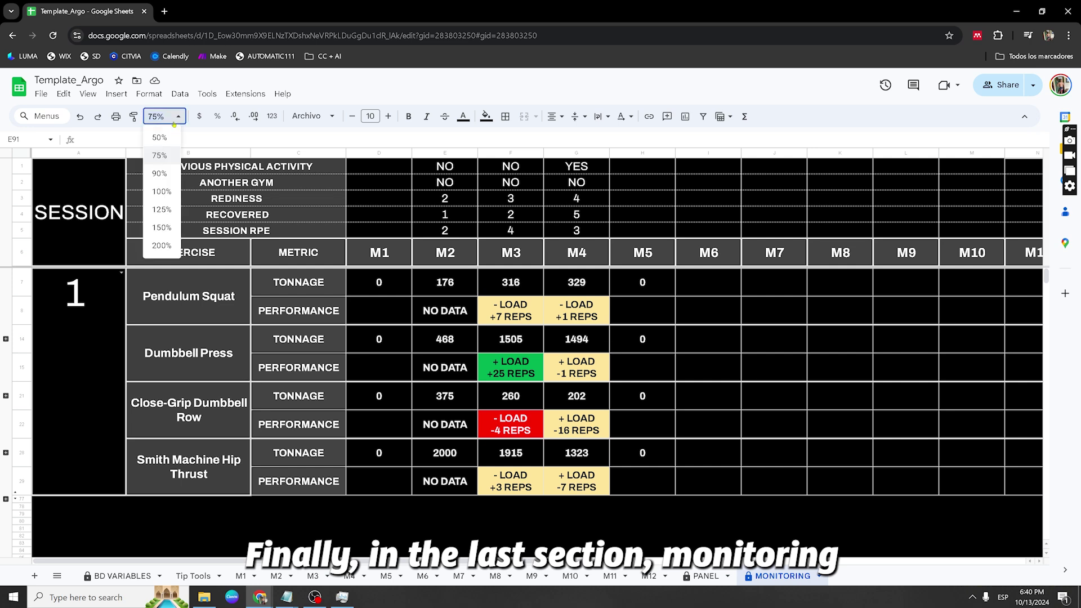
pyautogui.click(162, 154)
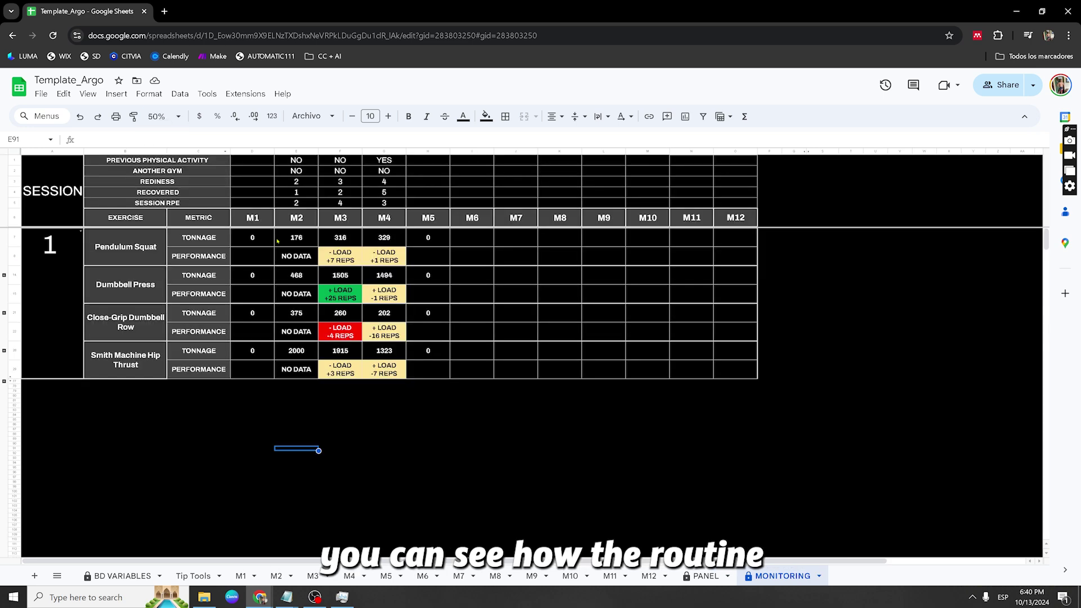
pyautogui.click(244, 256)
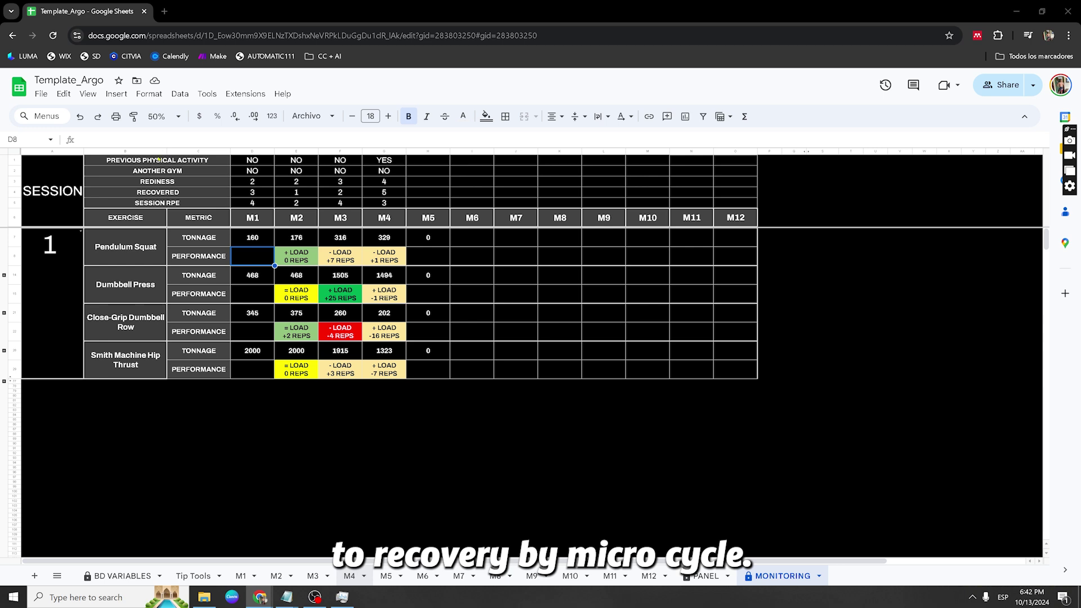
# - Review the session 1 feedback rows down to SESSION RPE and the M1 tonnage and performance cells on MONITORING
pyautogui.click(158, 160)
pyautogui.click(158, 193)
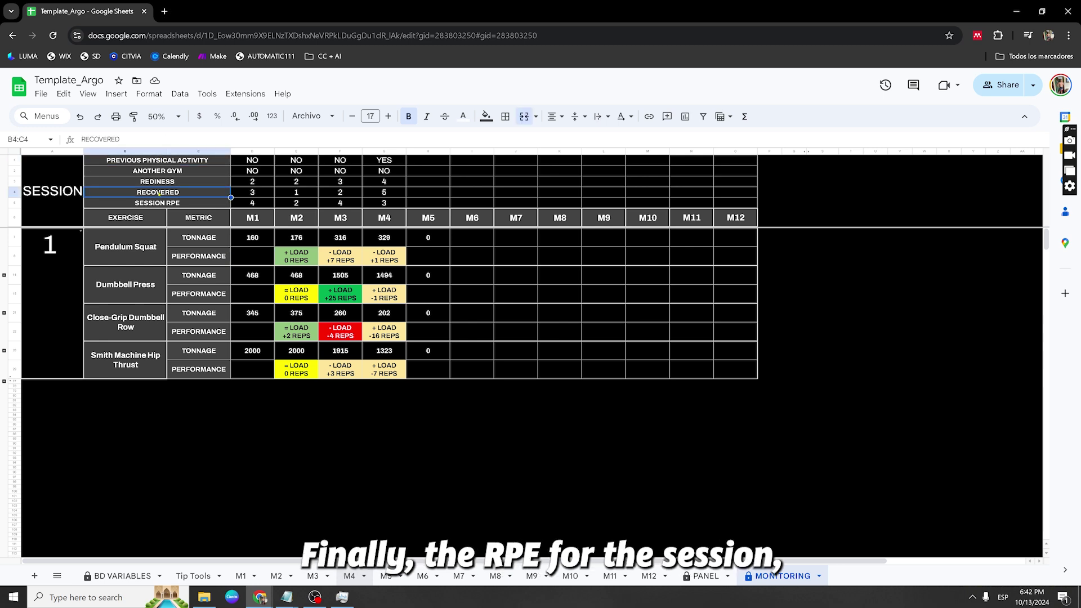
pyautogui.moveTo(157, 203); pyautogui.dragTo(384, 217)
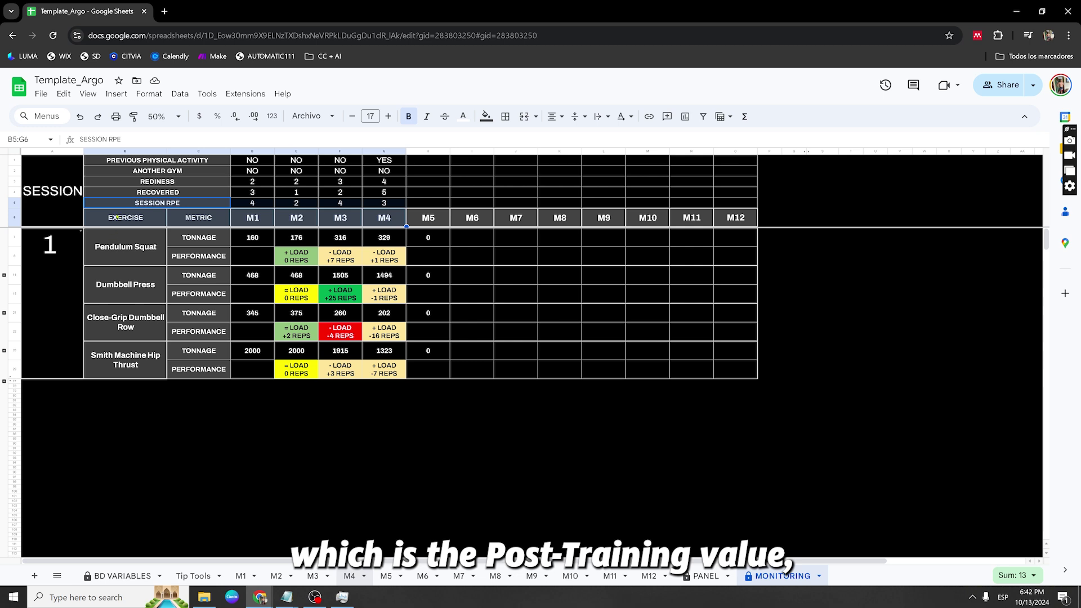
pyautogui.click(148, 218)
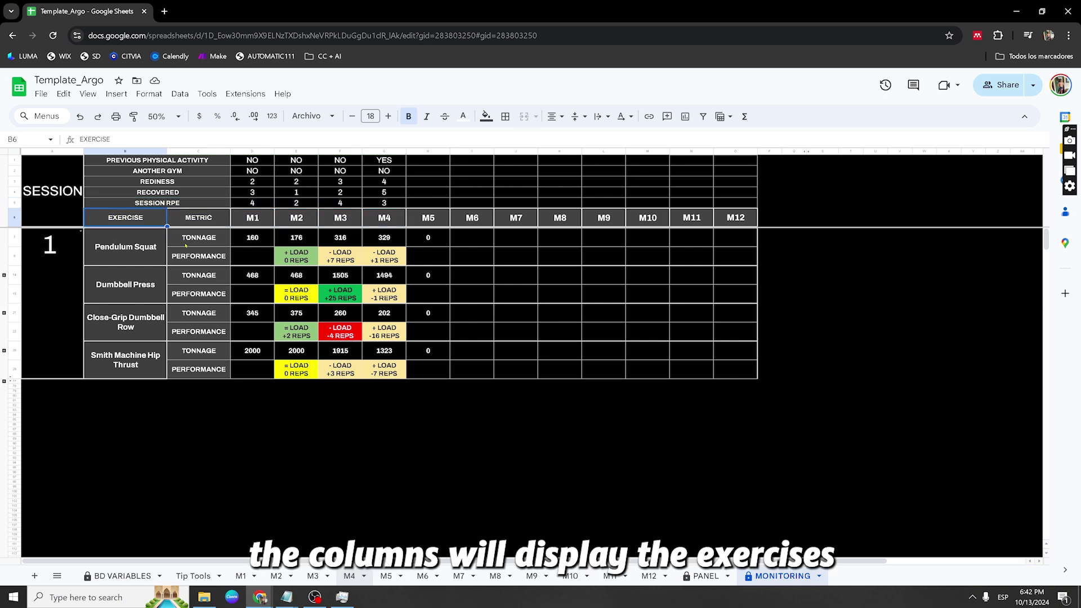
pyautogui.click(260, 243)
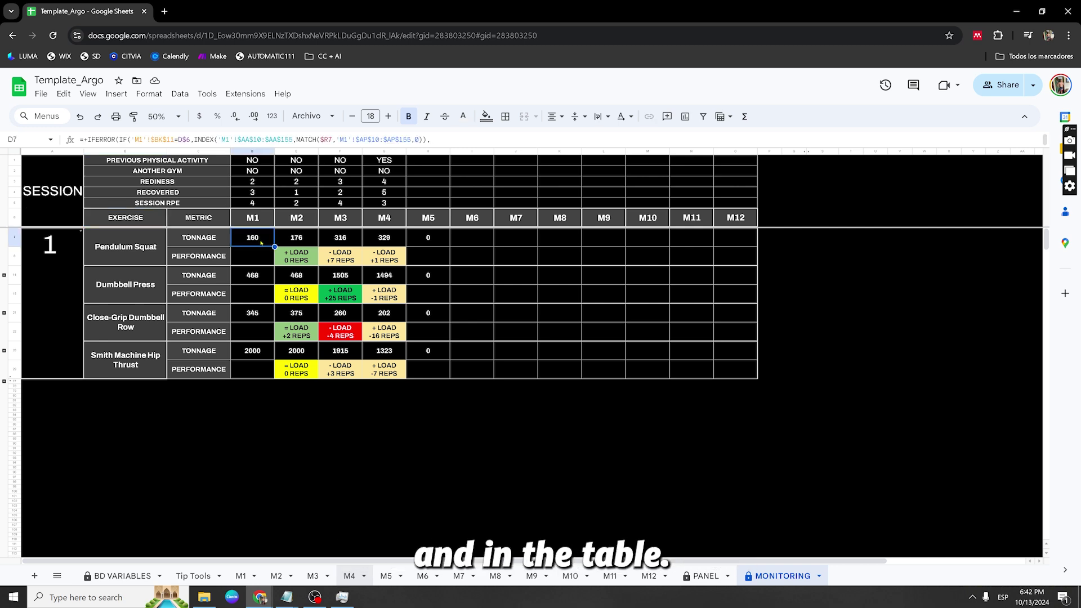
pyautogui.click(253, 263)
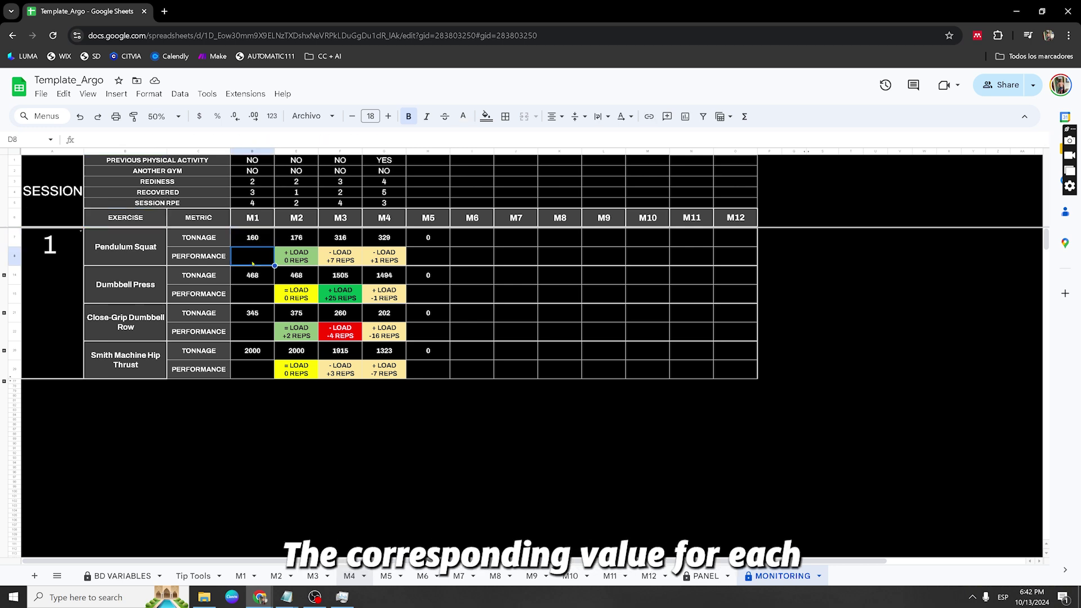
pyautogui.click(253, 298)
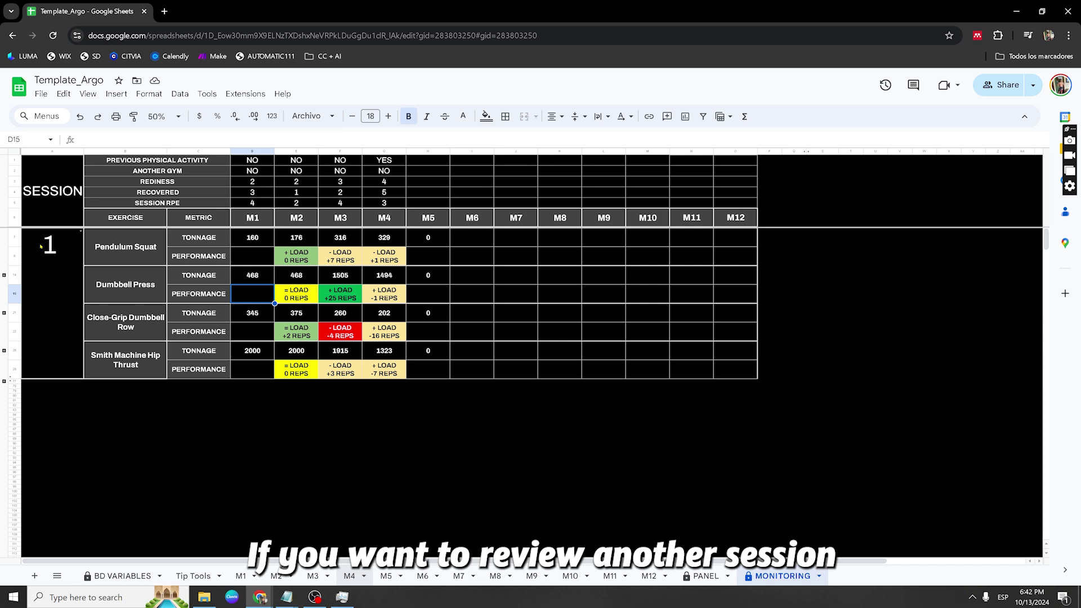
# - View the session selector in A7 and the Pendulum Squat performance values for M2 to M4
pyautogui.doubleClick(40, 245)
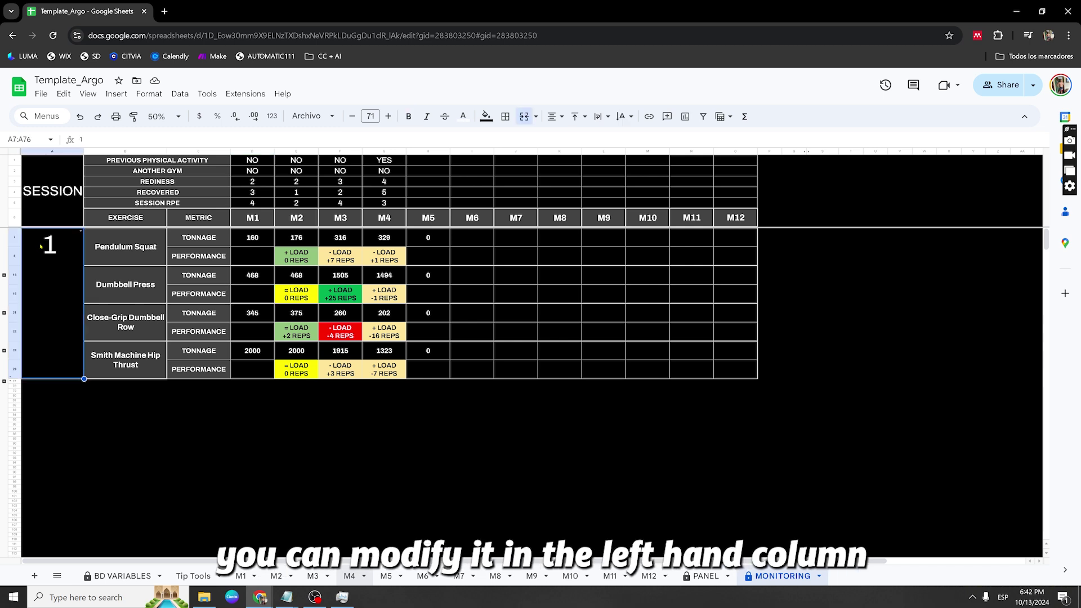
pyautogui.click(48, 402)
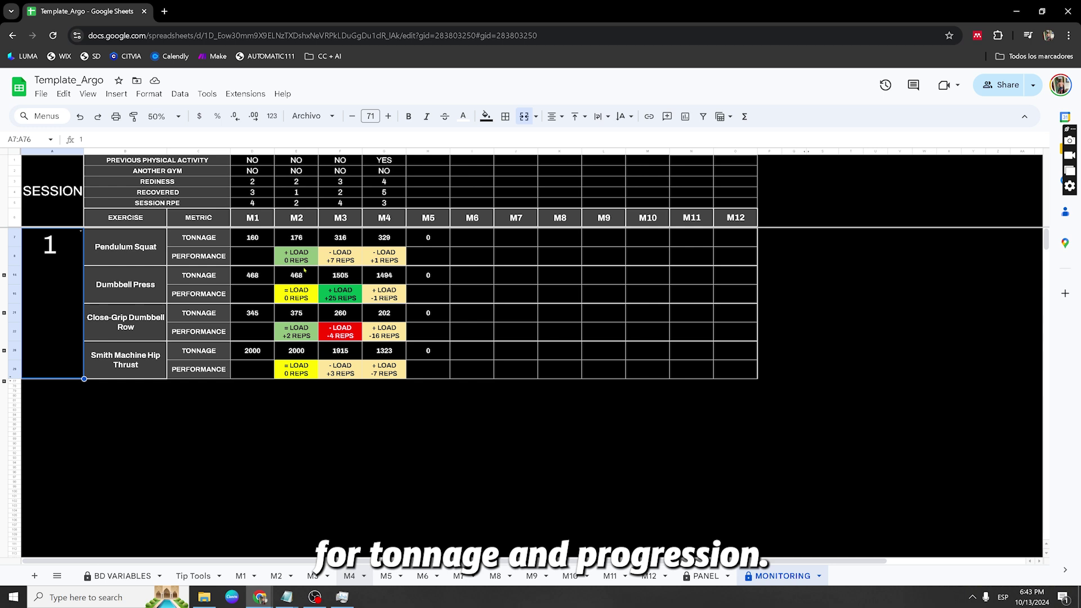
pyautogui.moveTo(296, 256); pyautogui.dragTo(383, 263)
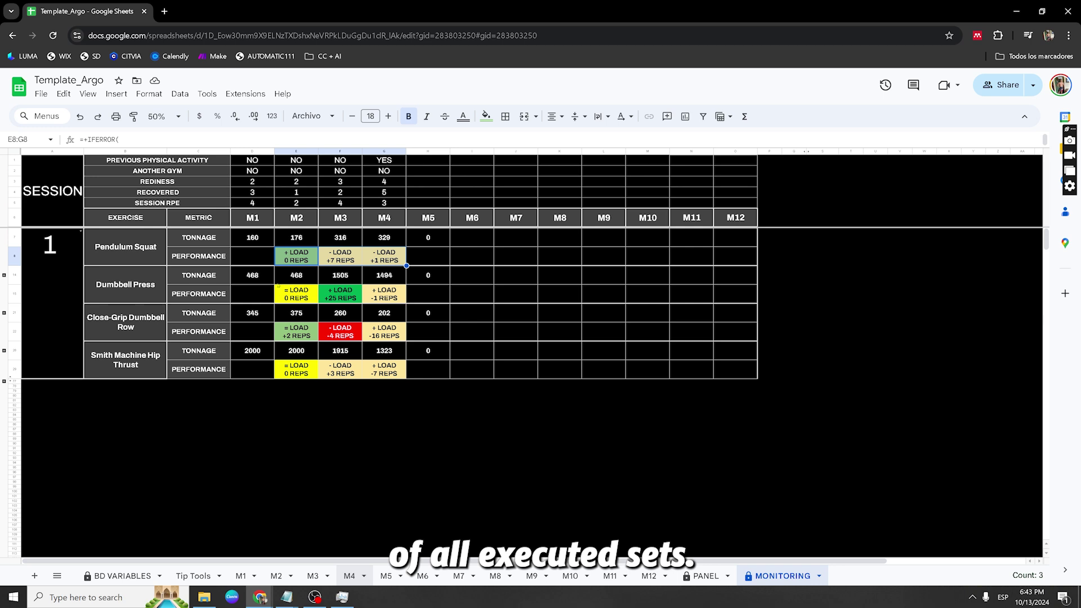
pyautogui.click(327, 255)
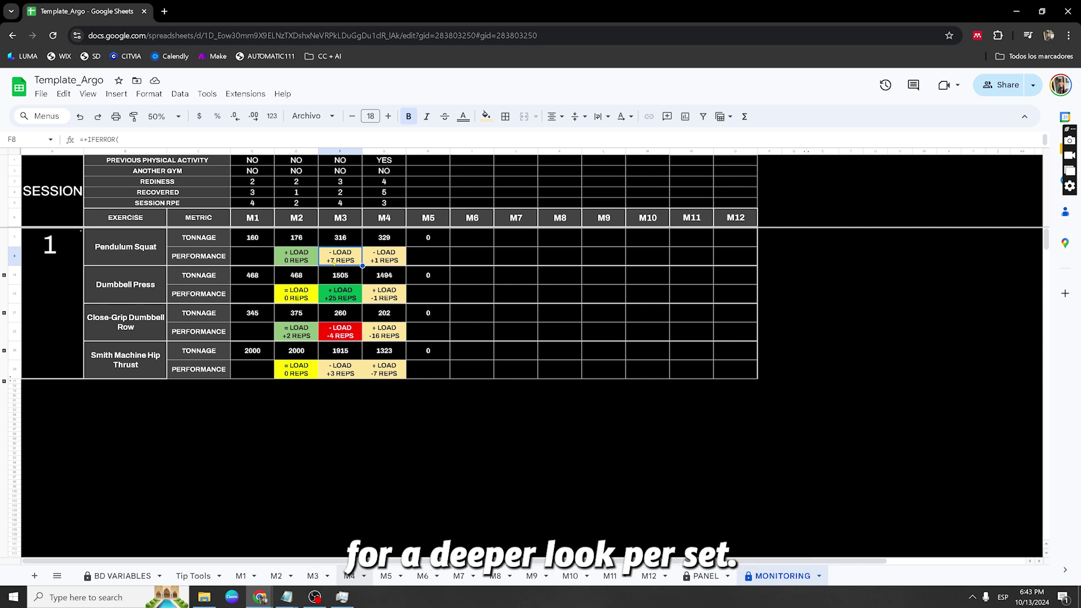
# - Expand the Pendulum Squat set rows and examine its M3 performance in sets 1 and 2
pyautogui.click(4, 275)
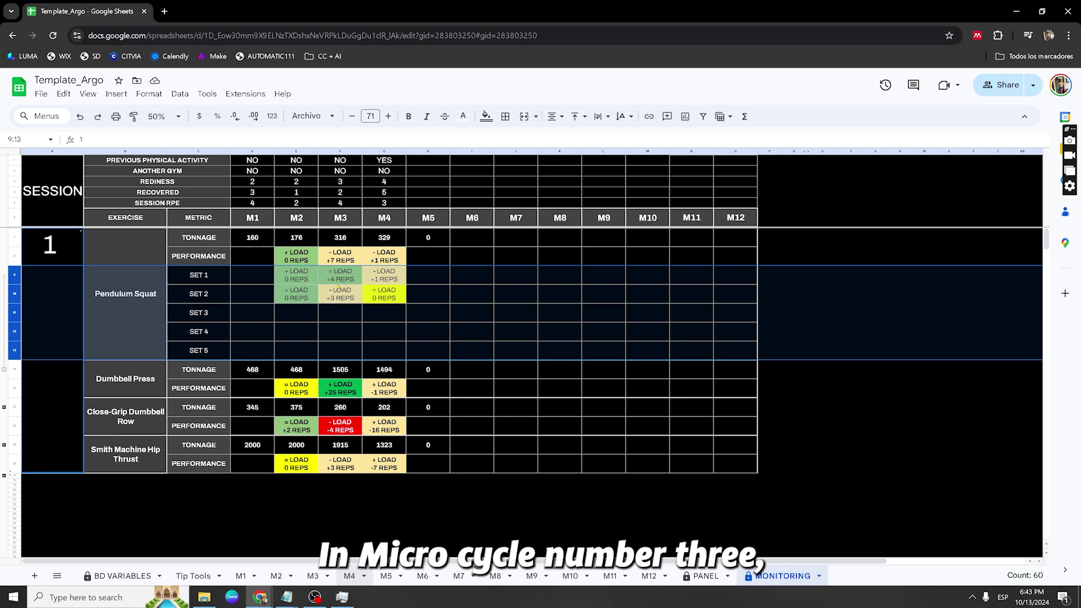
pyautogui.click(340, 279)
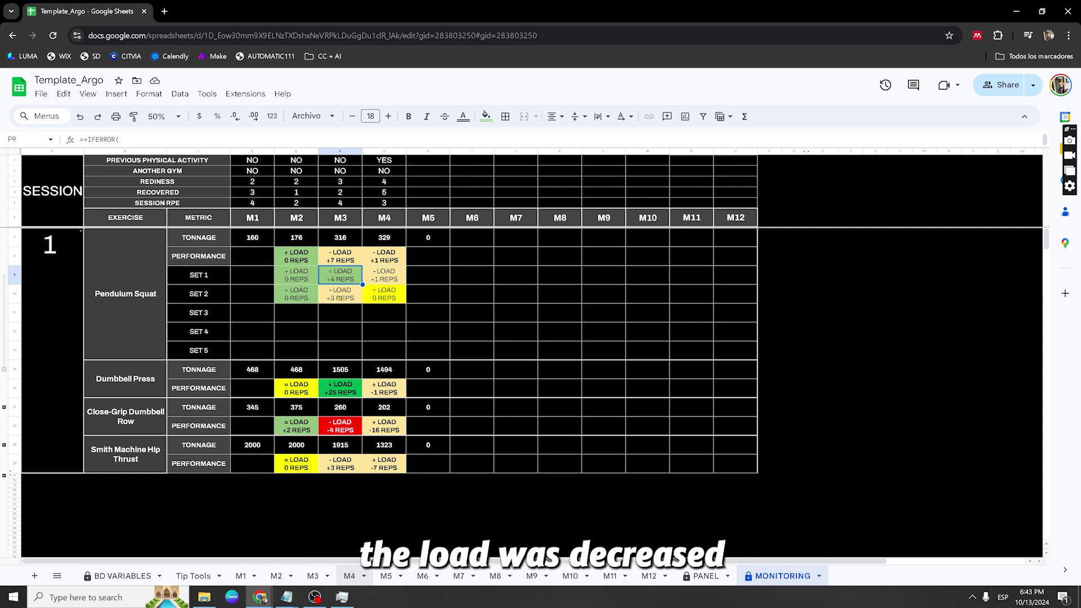
pyautogui.click(339, 297)
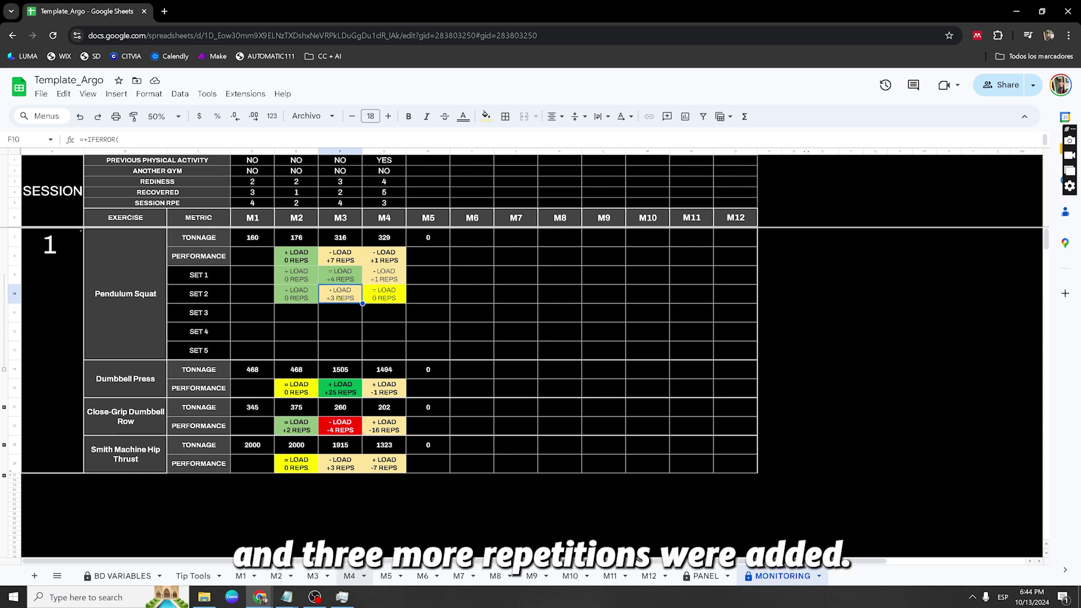
# - Expand the Dumbbell Press set rows for review, and collapse the set rows of both Dumbbell Press and Pendulum Squat
pyautogui.click(4, 406)
pyautogui.scroll(-2, 26, 438)
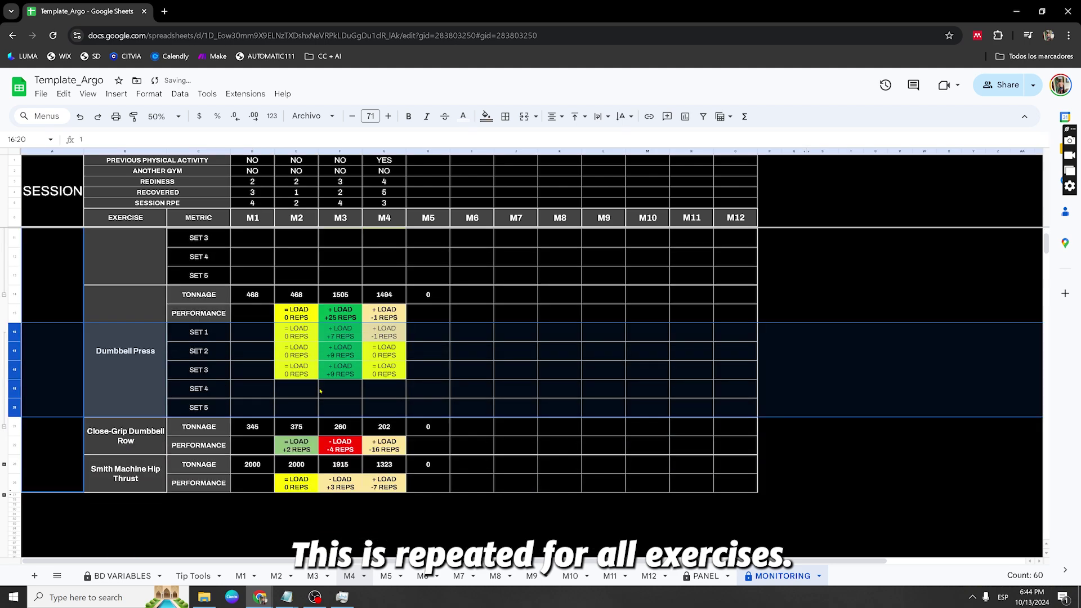
pyautogui.click(4, 427)
pyautogui.scroll(2, 6, 352)
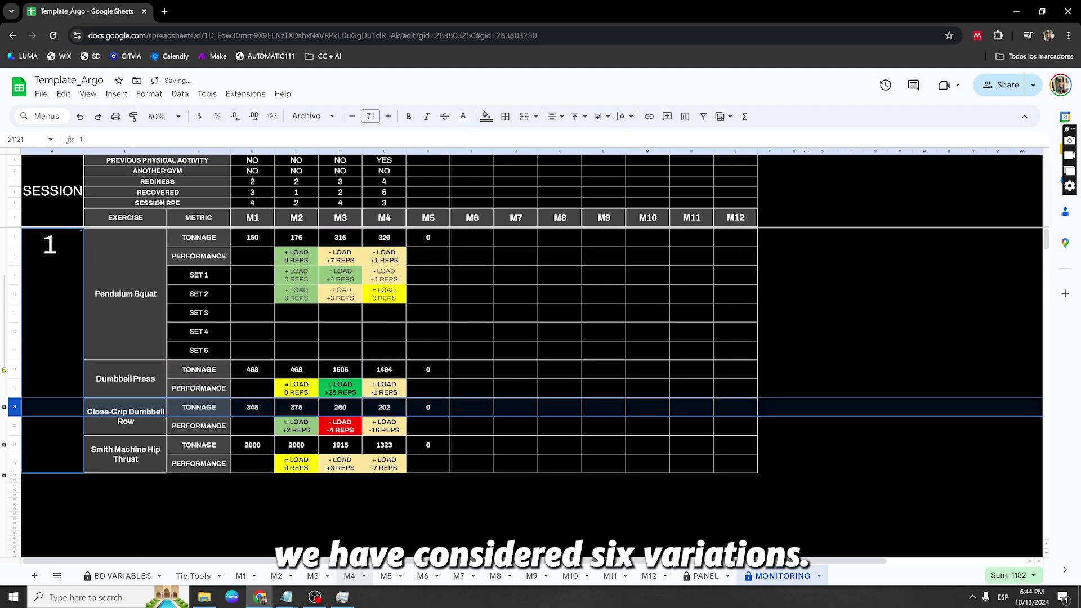
pyautogui.click(4, 370)
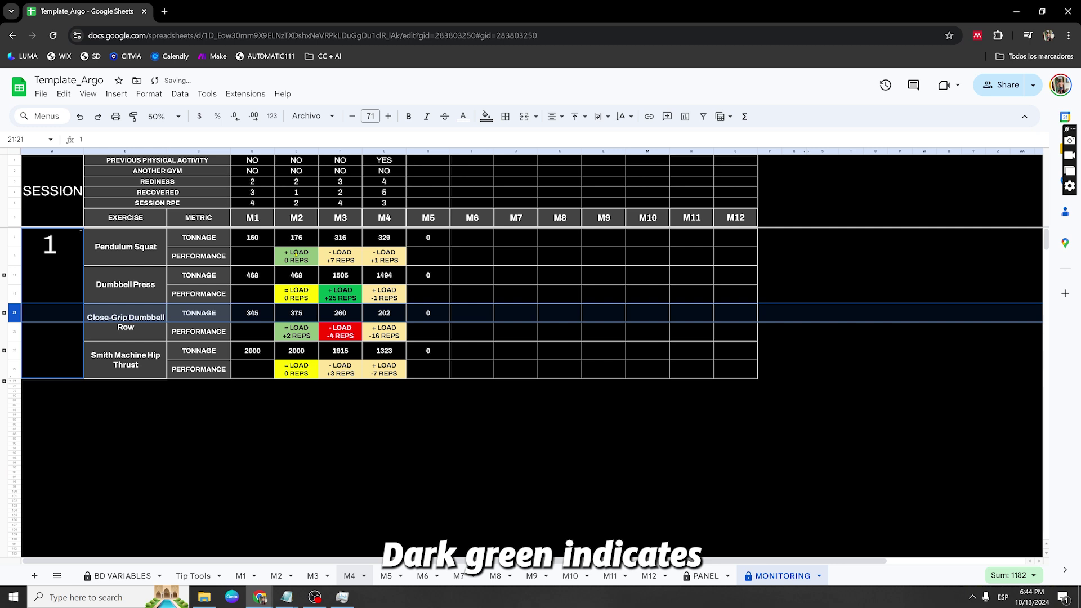
# - Examine the color-coded performance cells for Dumbbell Press in M3 and M2 and Pendulum Squat in M2 and M4
pyautogui.click(345, 294)
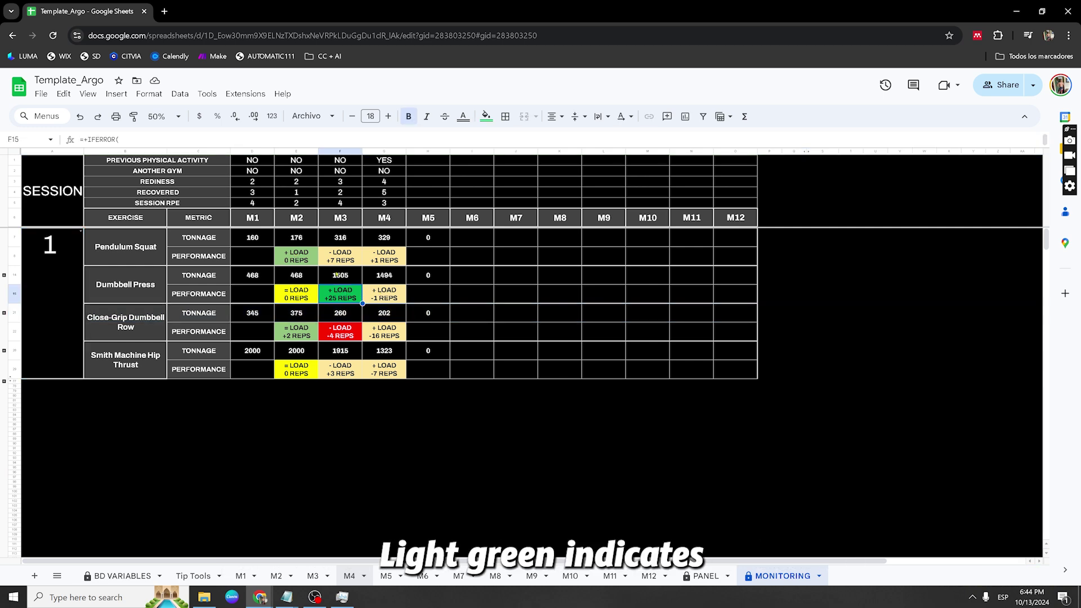
pyautogui.click(294, 259)
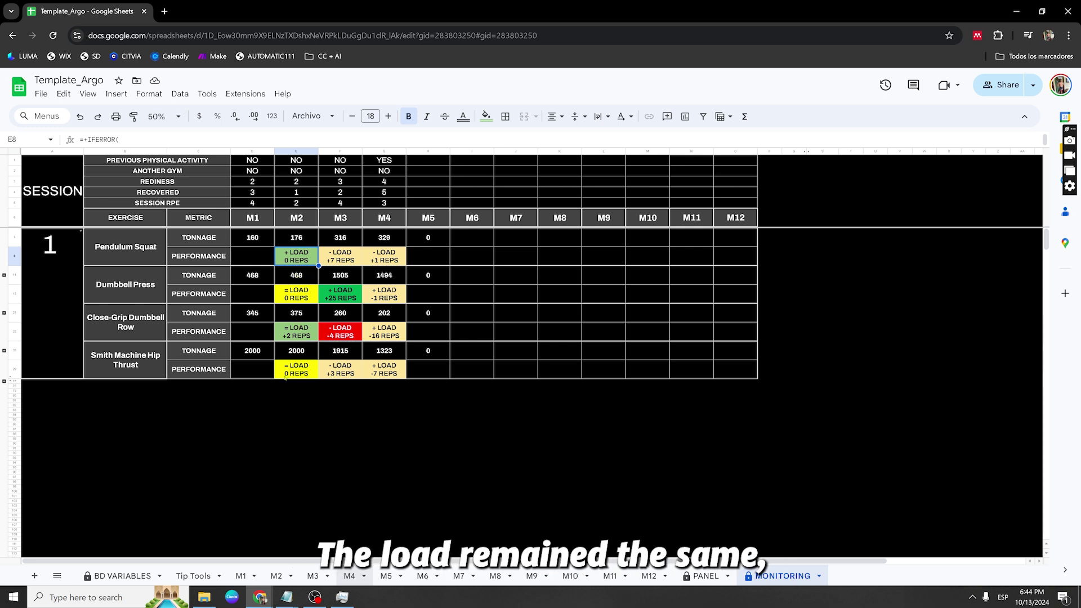
pyautogui.click(294, 301)
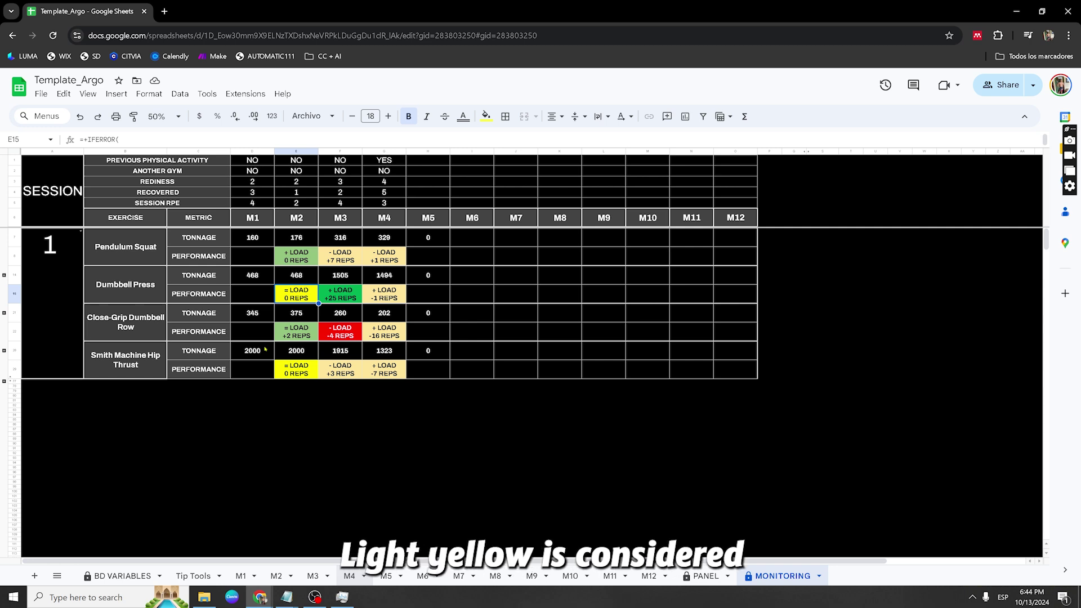
pyautogui.click(382, 261)
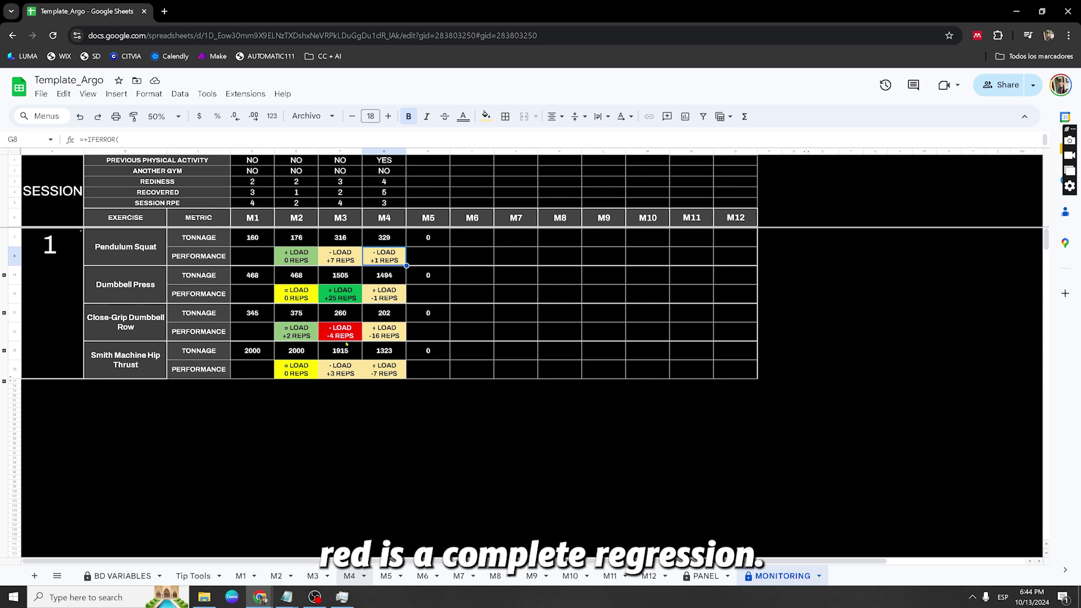
# - Expand the Close-Grip Dumbbell Row set rows, examine its M3 performance in sets 1 and 2, and collapse the rows
pyautogui.click(4, 350)
pyautogui.click(350, 354)
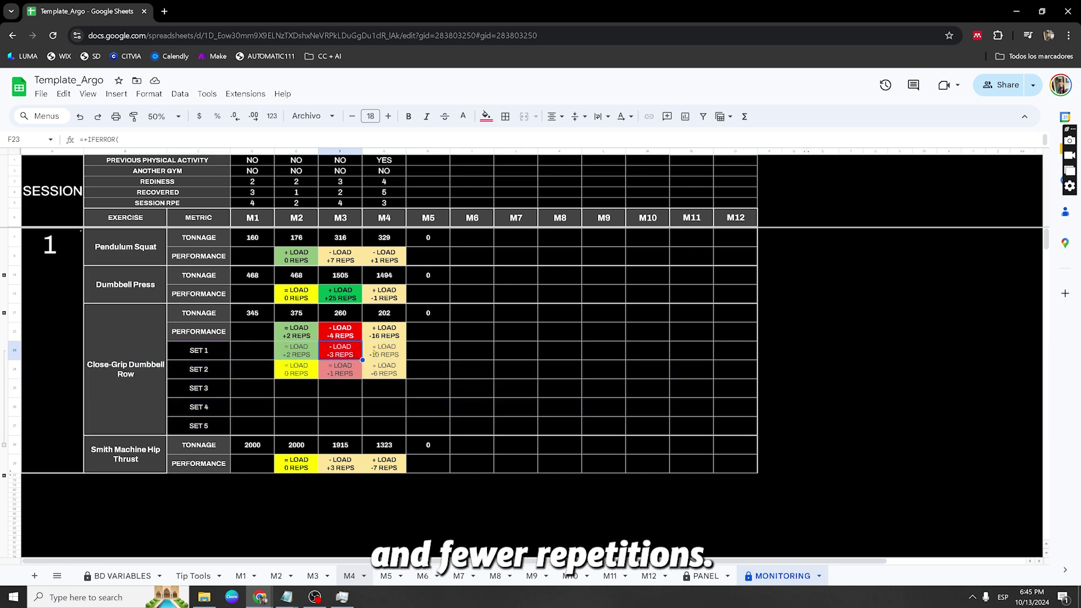
pyautogui.click(353, 372)
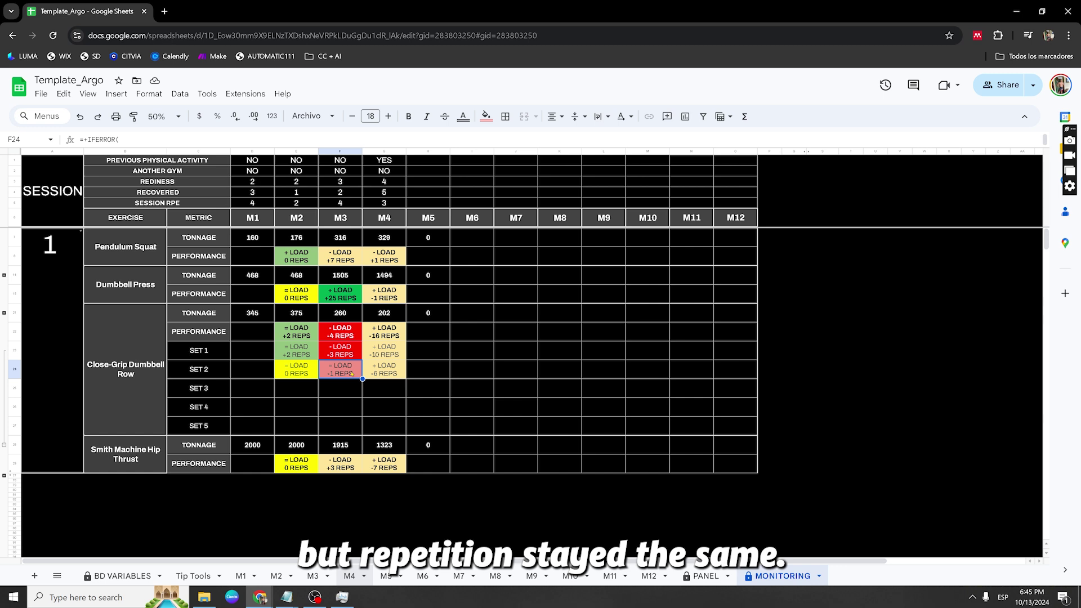
pyautogui.click(4, 444)
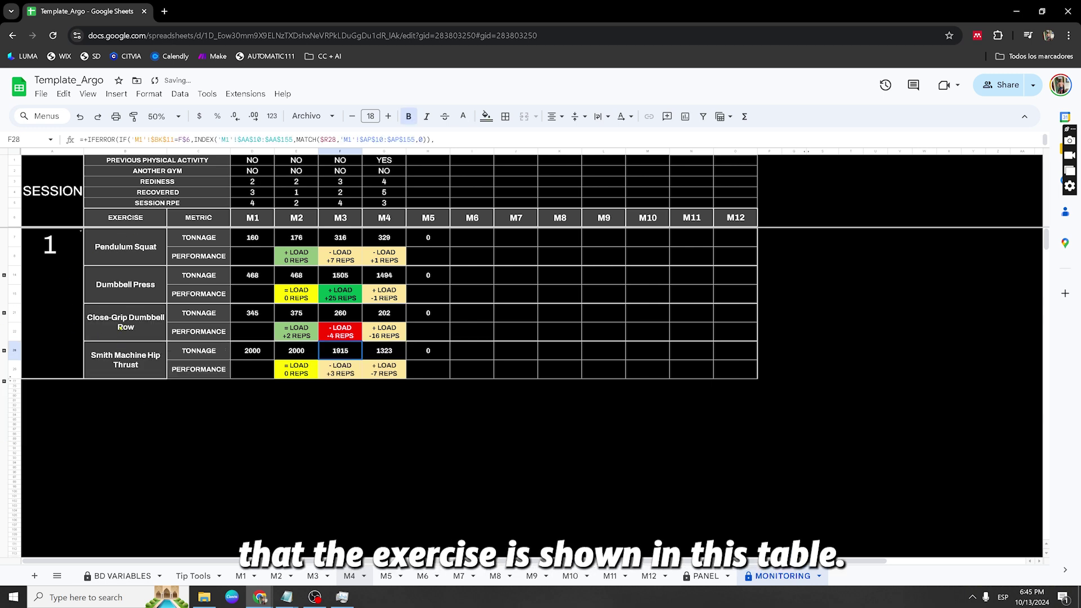
# - Review the order of the session 1 exercises on MONITORING and their tonnage and performance values from M1 through M5
pyautogui.moveTo(126, 248); pyautogui.dragTo(127, 368)
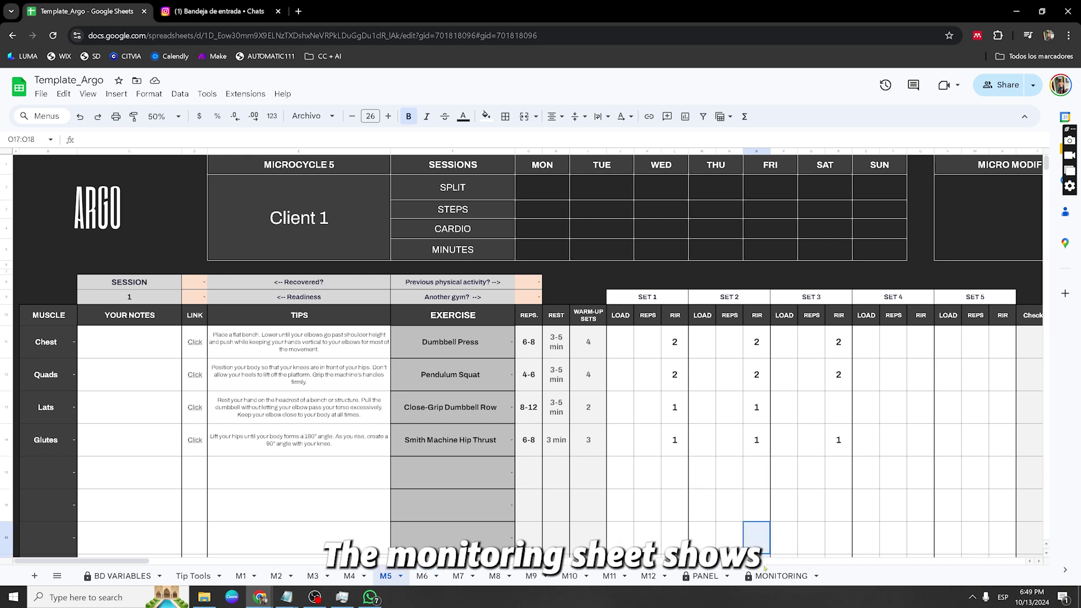
pyautogui.click(779, 575)
pyautogui.click(388, 352)
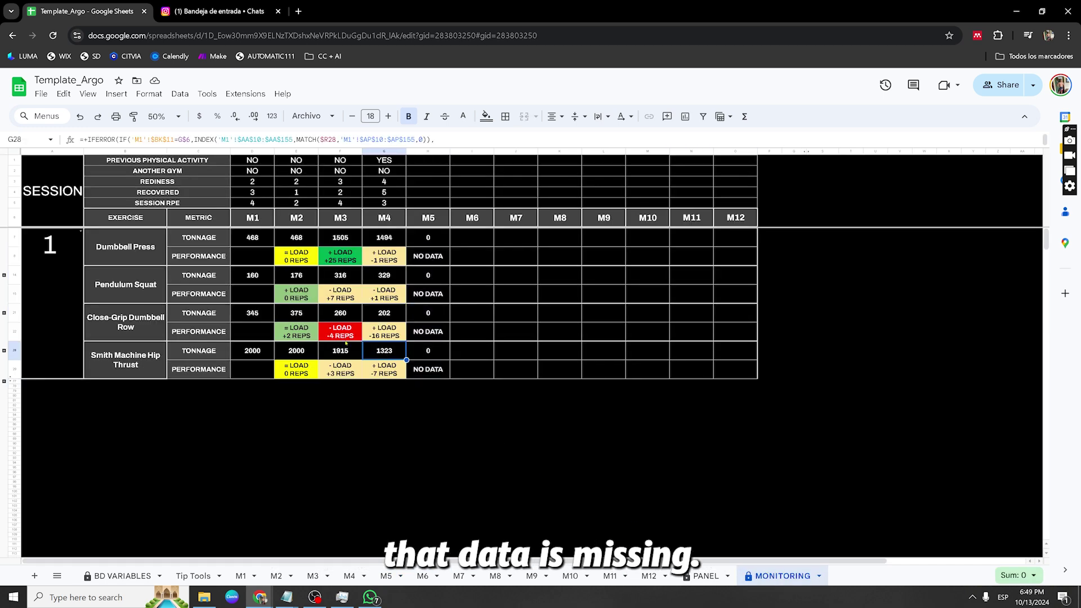
pyautogui.moveTo(127, 243); pyautogui.dragTo(421, 373)
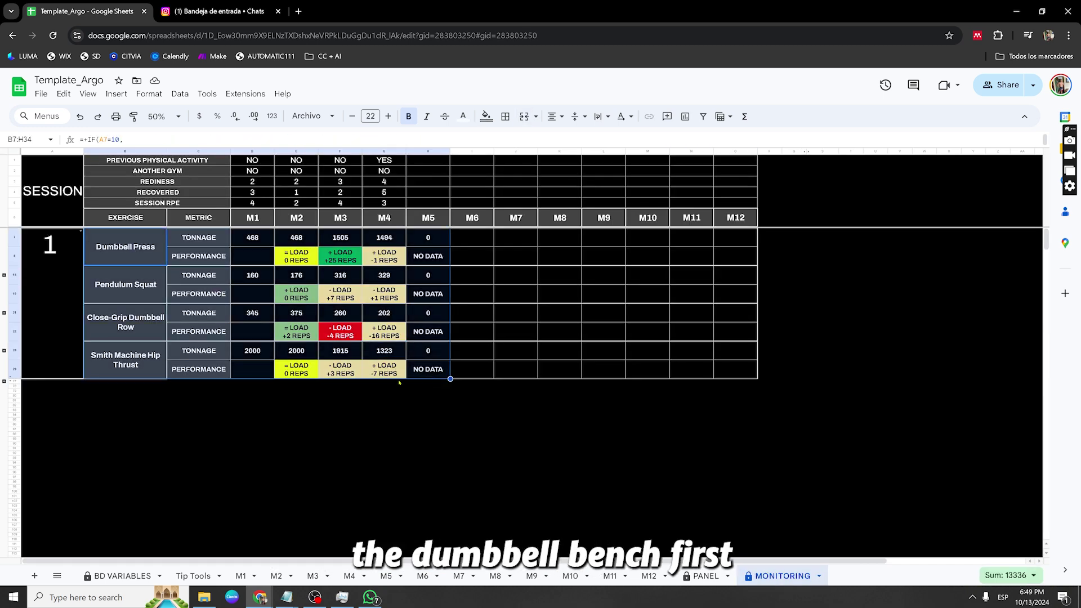
pyautogui.click(311, 412)
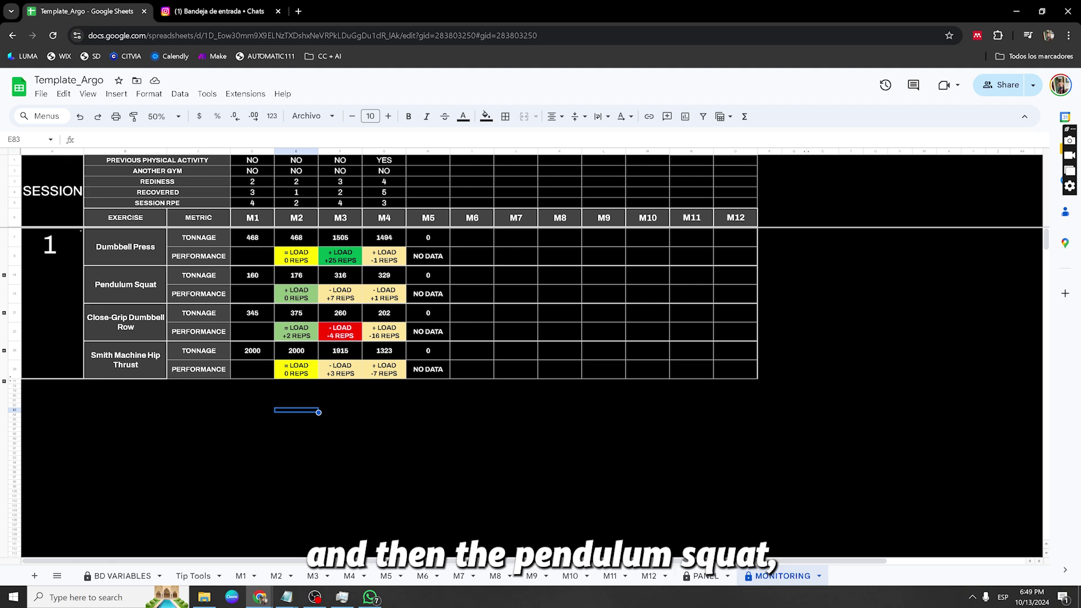
# - View the PANEL and BD VARIABLES sheets, and return to the Close-Grip Dumbbell Row's M5 performance on MONITORING
pyautogui.click(705, 575)
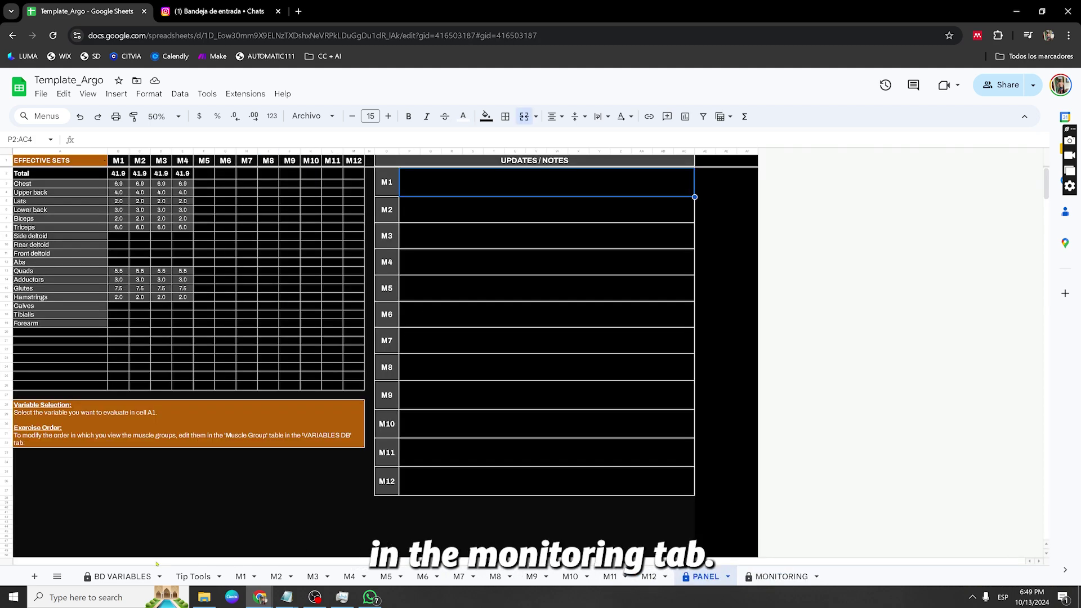
pyautogui.click(144, 576)
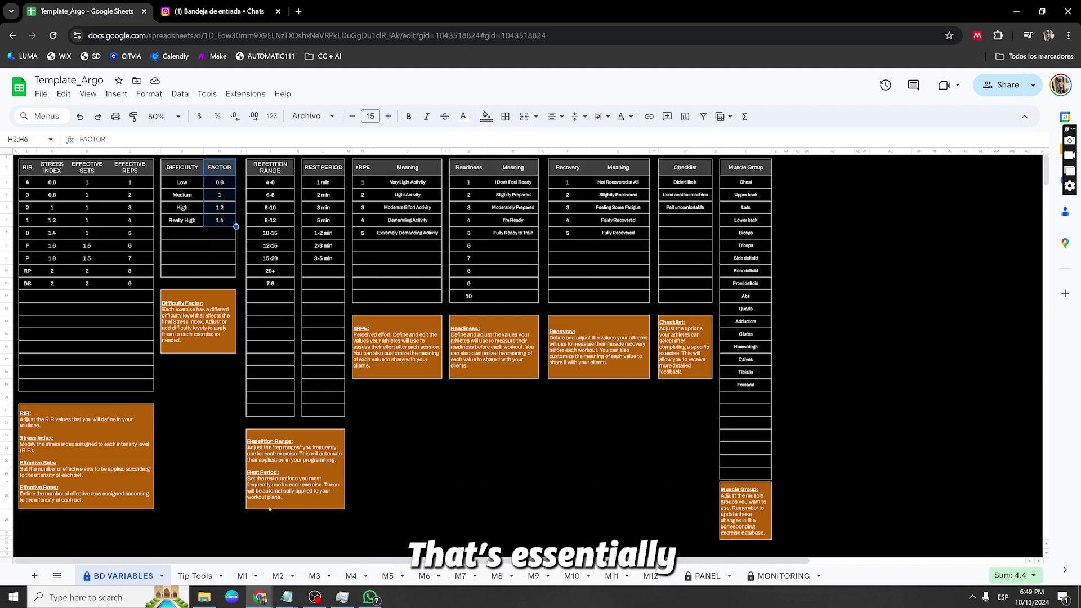
pyautogui.click(136, 495)
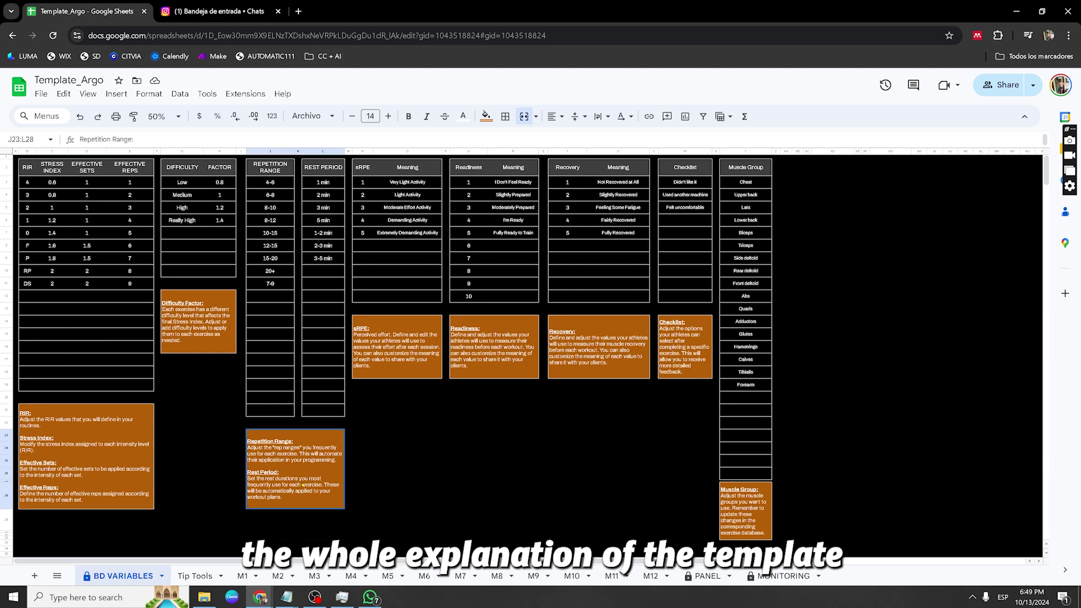
pyautogui.click(784, 576)
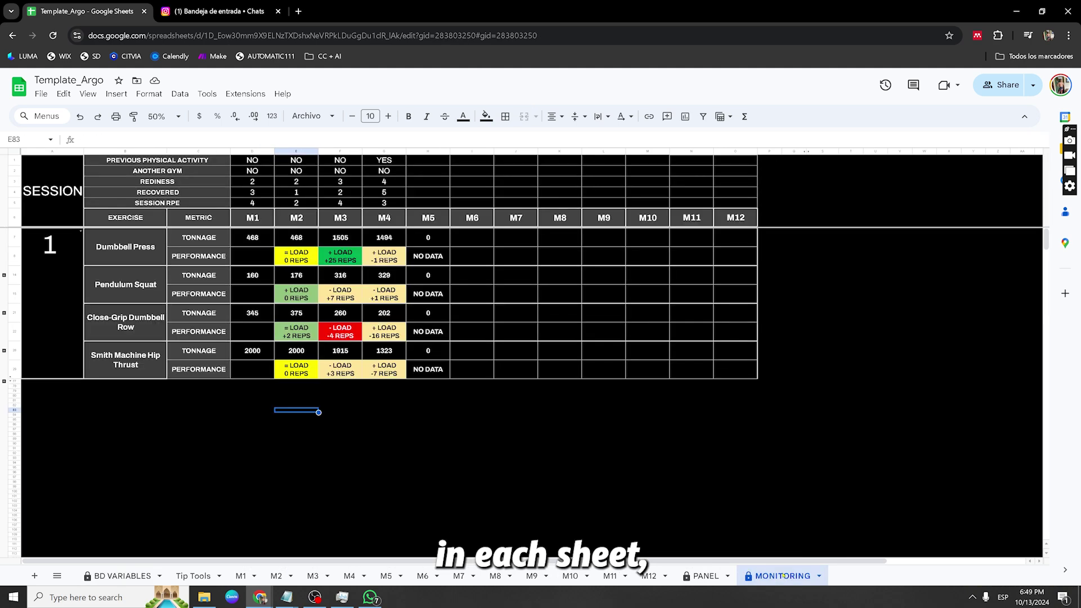
pyautogui.click(445, 334)
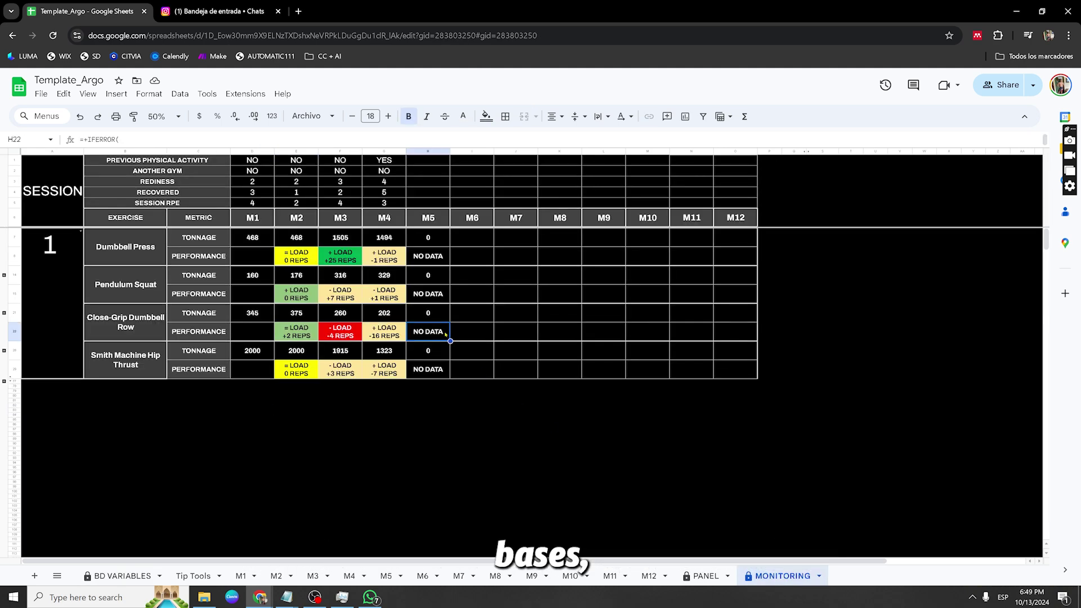